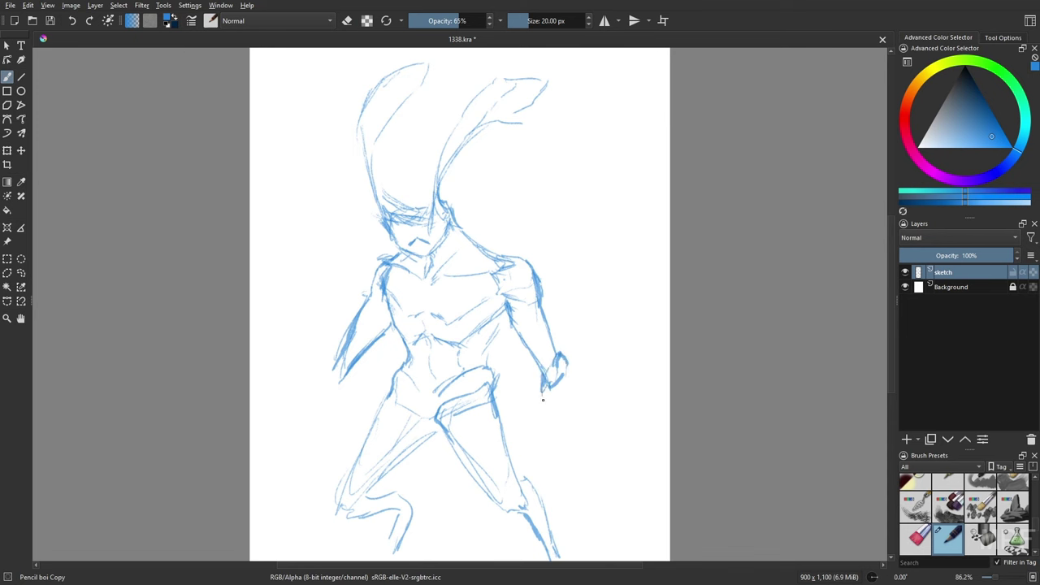
Sketch both of the creature's forearms in blue, from the elbows down to the wrists.
left_click_drag(542, 399, 561, 488)
left_click_drag(567, 363, 571, 423)
left_click_drag(336, 357, 313, 485)
mouse_move(349, 359)
left_mouse_down()
mouse_move(313, 484)
mouse_move(326, 394)
left_mouse_up()
left_click_drag(552, 458, 564, 484)
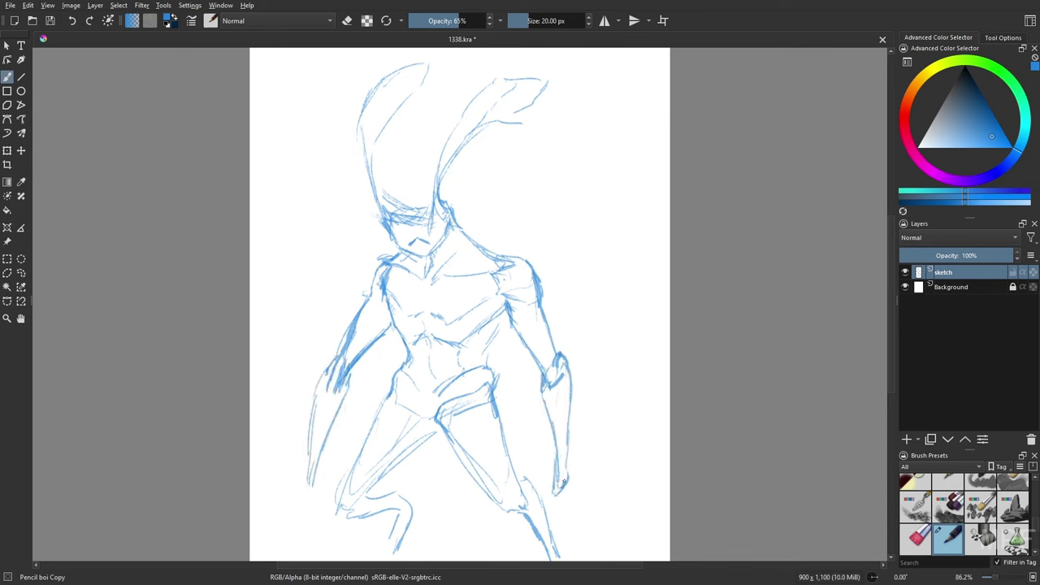
Mirror the view, firm up the thigh contour, and reshape the two eyestalks with round eyes near their tips.
key("m")
left_click_drag(400, 492, 424, 372)
mouse_move(492, 241)
left_mouse_down()
mouse_move(510, 243)
mouse_move(532, 198)
left_mouse_up()
left_click_drag(410, 98, 421, 91)
left_click_drag(520, 89, 538, 104)
mouse_move(396, 122)
left_mouse_down()
mouse_move(439, 93)
mouse_move(467, 126)
left_mouse_up()
mouse_move(496, 65)
left_mouse_down()
mouse_move(559, 106)
mouse_move(549, 163)
left_mouse_up()
Sketch long wavy strands streaming behind the creature's neck and rough in the brow and both hands.
mouse_move(485, 180)
left_mouse_down()
mouse_move(461, 196)
mouse_move(332, 153)
left_mouse_up()
left_click_drag(439, 195, 368, 189)
left_click_drag(422, 241, 342, 235)
left_click_drag(421, 340, 402, 347)
left_click_drag(520, 173, 494, 208)
left_click_drag(496, 162, 426, 152)
left_click_drag(446, 145, 421, 150)
left_click_drag(350, 488, 372, 513)
mouse_move(600, 464)
left_mouse_down()
mouse_move(623, 510)
mouse_move(598, 507)
left_mouse_up()
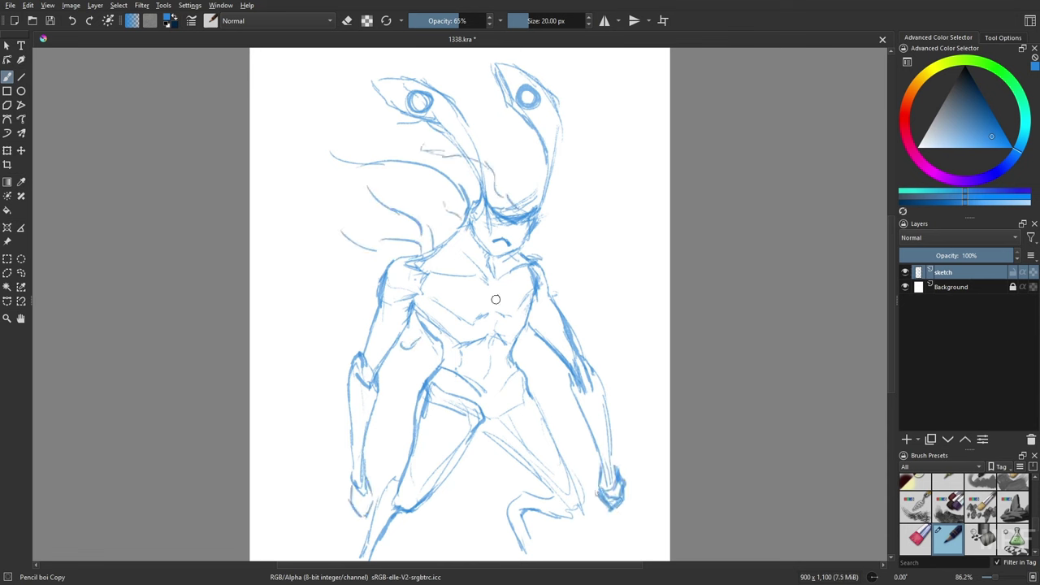
Add a new layer above the sketch and name it body.
left_click(931, 439)
key("F2")
type("body")
key("Return")
Outline the shoulders, neck, chin and one arm in muted purple with the RGBA 06 Rock brush at 20 px.
right_click(672, 362)
left_click(732, 325)
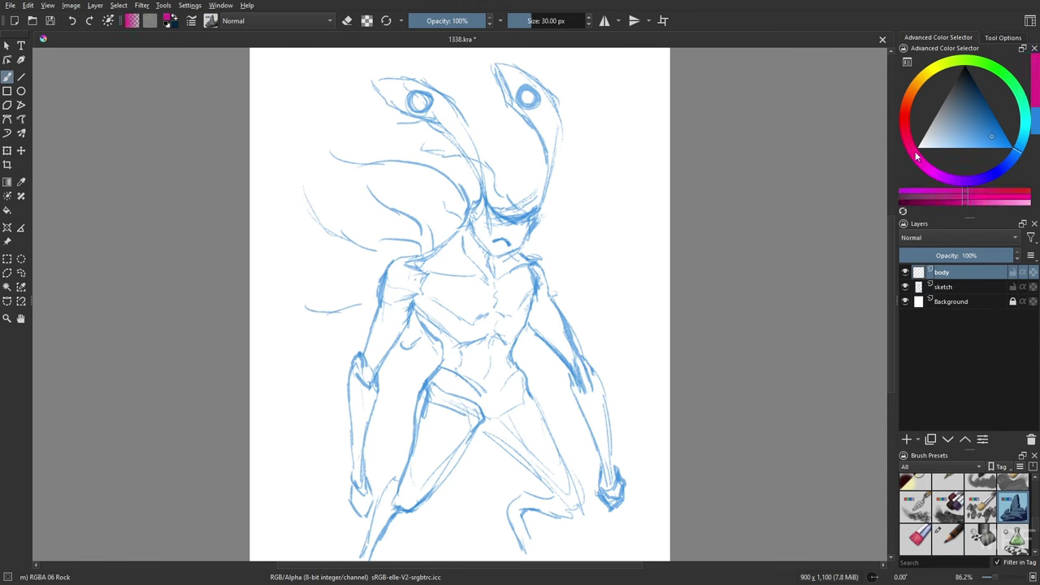
mouse_move(383, 277)
left_mouse_down()
mouse_move(444, 243)
mouse_move(475, 198)
left_mouse_up()
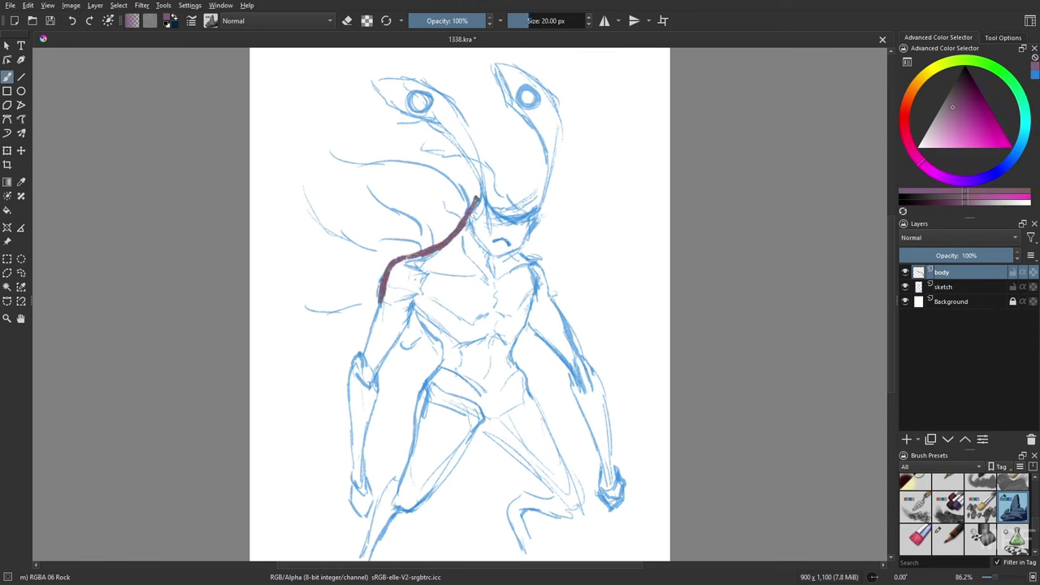
mouse_move(501, 255)
left_mouse_down()
mouse_move(537, 209)
mouse_move(603, 396)
left_mouse_up()
left_click_drag(526, 323, 611, 463)
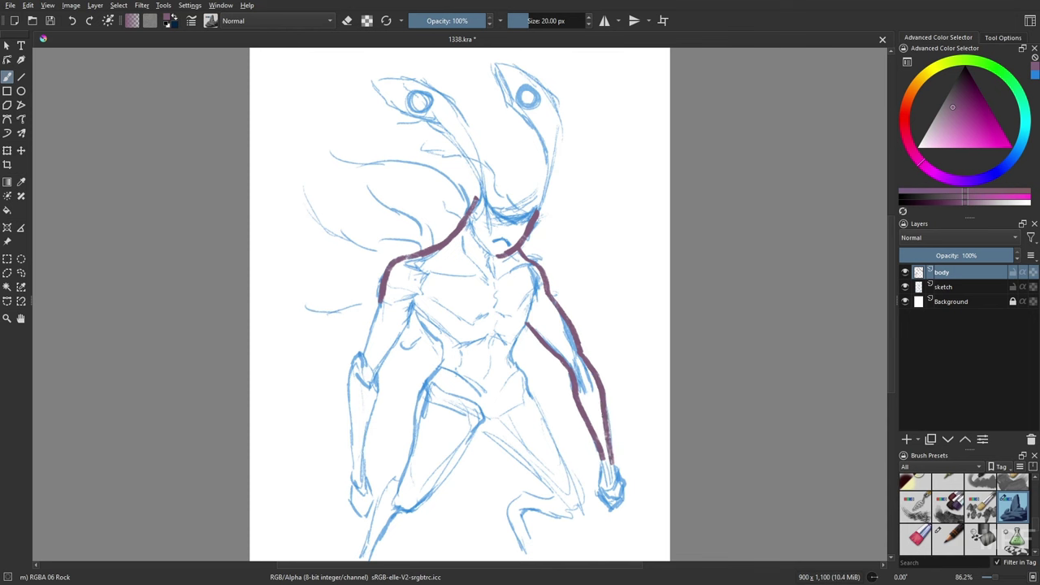
Outline the other arm, the waist, both legs and the hands in the same muted purple.
left_click_drag(361, 356, 381, 299)
mouse_move(375, 375)
left_mouse_down()
mouse_move(443, 346)
mouse_move(363, 560)
left_mouse_up()
mouse_move(393, 510)
left_mouse_down()
mouse_move(429, 489)
mouse_move(488, 419)
mouse_move(541, 476)
mouse_move(533, 337)
mouse_move(557, 492)
left_mouse_up()
mouse_move(526, 323)
left_mouse_down()
mouse_move(528, 396)
mouse_move(580, 497)
mouse_move(535, 559)
left_mouse_up()
left_click_drag(582, 504, 512, 534)
mouse_move(603, 434)
left_mouse_down()
mouse_move(597, 481)
mouse_move(622, 479)
mouse_move(609, 499)
left_mouse_up()
left_click_drag(354, 491, 360, 350)
mouse_move(363, 376)
left_mouse_down()
mouse_move(376, 479)
mouse_move(367, 515)
mouse_move(348, 504)
left_mouse_up()
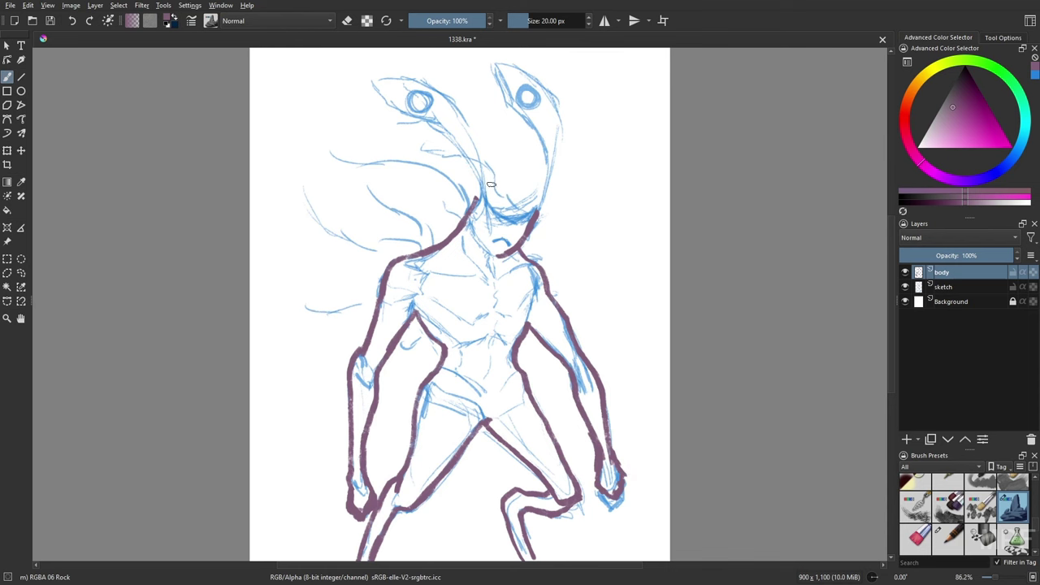
Reduce the brush to 13 px and outline the brow and both eyestalks.
mouse_move(481, 203)
left_mouse_down()
mouse_move(410, 78)
mouse_move(463, 140)
mouse_move(491, 218)
mouse_move(530, 208)
mouse_move(479, 56)
mouse_move(536, 166)
mouse_move(529, 210)
left_mouse_up()
key("ctrl+z")
key("bracketleft")
left_click_drag(549, 162, 528, 210)
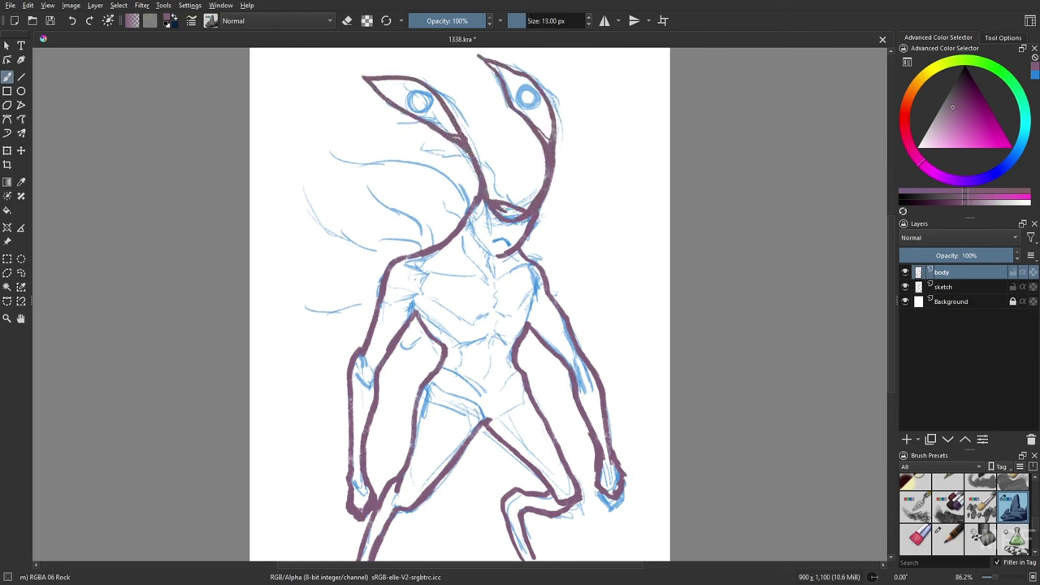
Mirror the view and refine the outlines of the eyestalks and their pointed tips.
key("m")
left_click_drag(455, 135, 575, 65)
left_click_drag(365, 138, 447, 53)
left_click_drag(447, 55, 412, 105)
left_click_drag(444, 169, 439, 202)
Thicken the hand, arm, head, shoulder and side outlines with the Basic-5 Size brush at 40 px.
key("slash")
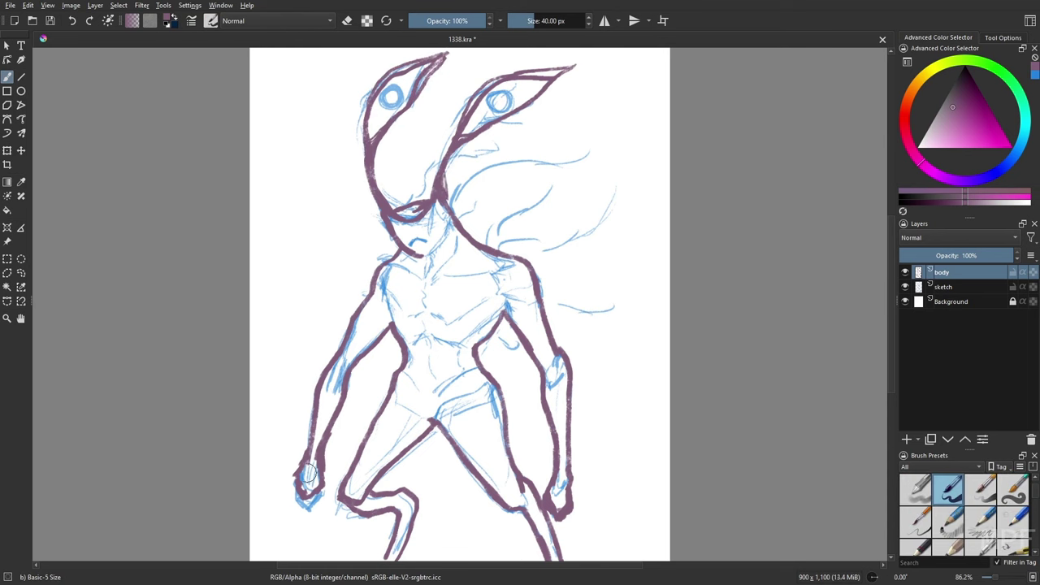
mouse_move(309, 474)
left_mouse_down()
mouse_move(361, 312)
mouse_move(416, 254)
left_mouse_up()
mouse_move(423, 210)
left_mouse_down()
mouse_move(390, 240)
mouse_move(529, 277)
left_mouse_up()
left_click_drag(504, 310, 534, 346)
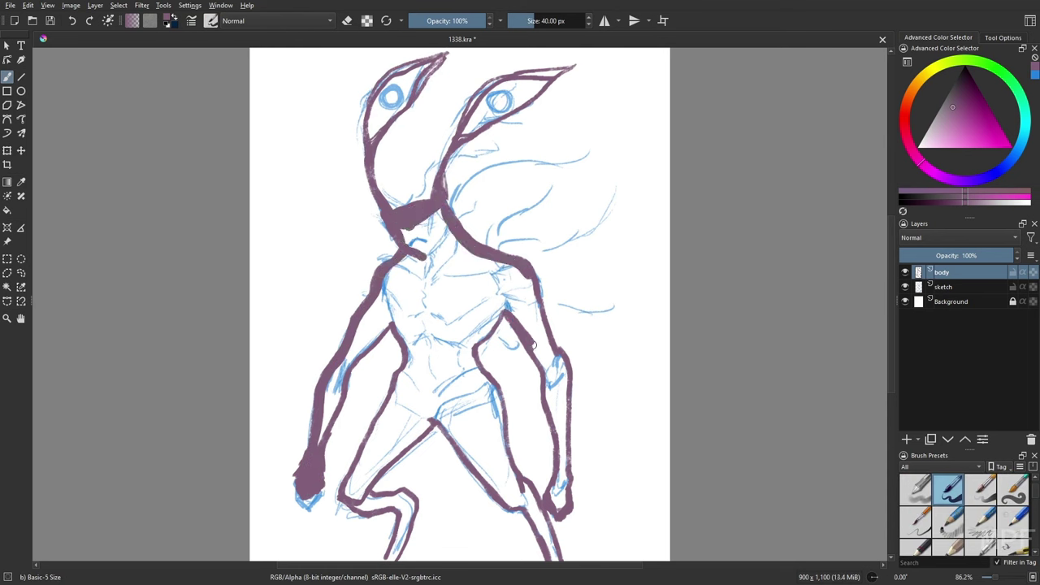
mouse_move(528, 278)
left_mouse_down()
mouse_move(561, 482)
mouse_move(556, 354)
left_mouse_up()
left_click_drag(469, 347, 514, 304)
mouse_move(392, 321)
left_mouse_down()
mouse_move(395, 397)
mouse_move(344, 498)
left_mouse_up()
Block in the legs and feet, then fill the enclosed torso with the muted purple to complete the silhouette.
mouse_move(376, 468)
left_mouse_down()
mouse_move(467, 453)
mouse_move(560, 561)
left_mouse_up()
left_click_drag(529, 502, 470, 345)
left_click_drag(332, 437, 406, 372)
left_click_drag(357, 509, 403, 515)
left_click_drag(395, 559, 410, 502)
left_click_drag(365, 492, 400, 506)
left_click(6, 209)
left_click(439, 325)
key("b")
Paint the wavy strands behind the neck, shoulder and underarm with the RGBA 06 Rock brush at 13 px.
right_click(560, 377)
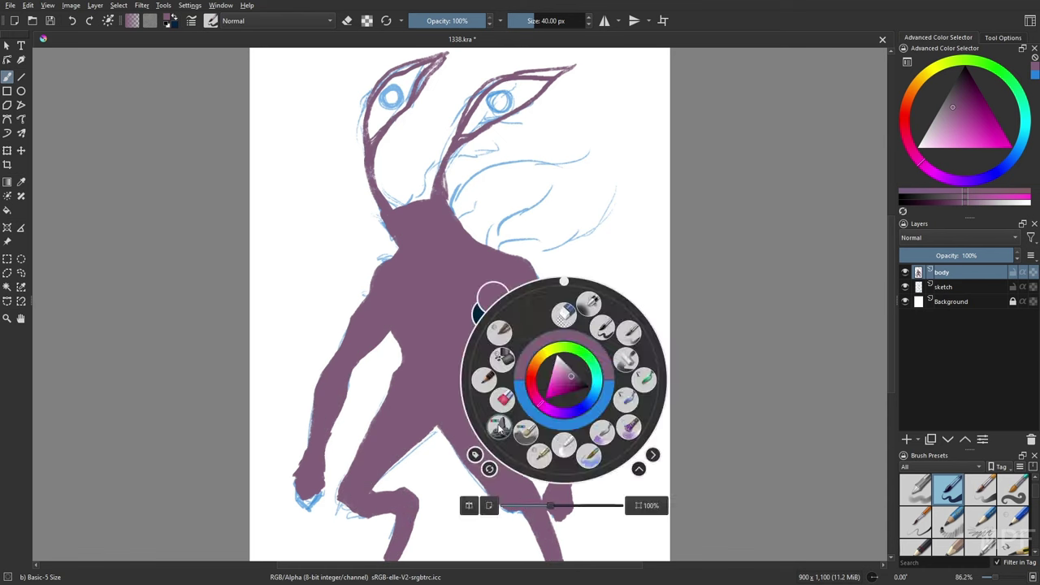
left_click(528, 350)
left_click_drag(452, 203, 551, 186)
left_click_drag(498, 243, 617, 191)
left_click_drag(492, 336, 526, 362)
left_click_drag(553, 328, 640, 286)
left_click_drag(533, 268, 625, 243)
mouse_move(467, 232)
left_mouse_down()
mouse_move(500, 199)
mouse_move(577, 192)
left_mouse_up()
left_click_drag(382, 260, 386, 238)
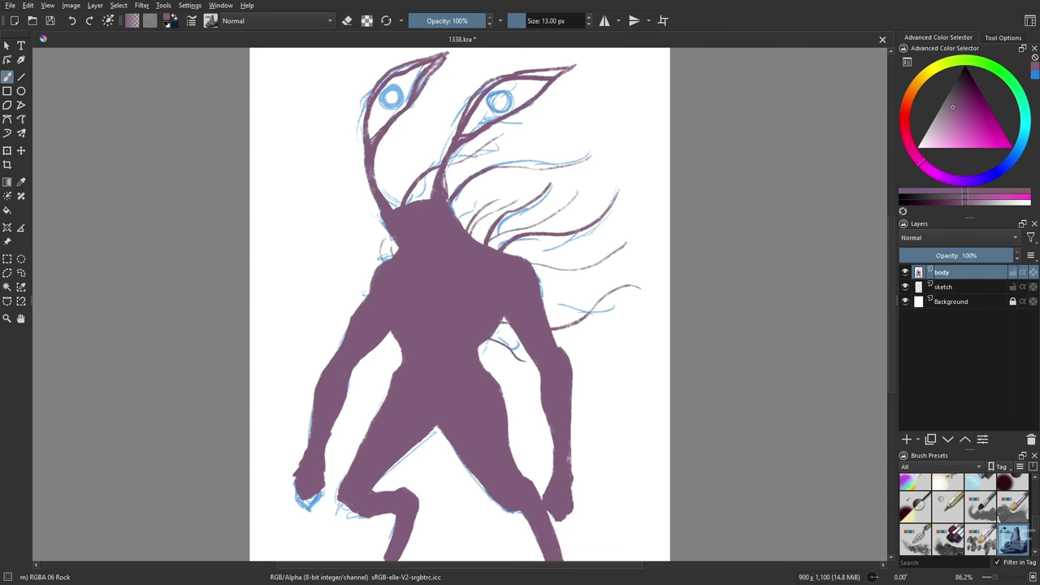
left_click_drag(496, 329, 516, 346)
Add fine fibrous strokes to the eyestalk bases and tips, reducing the brush to 6 px.
mouse_move(378, 224)
left_mouse_down()
mouse_move(394, 177)
mouse_move(443, 146)
mouse_move(401, 182)
mouse_move(437, 170)
left_mouse_up()
key("bracketleft")
key("bracketleft")
key("bracketleft")
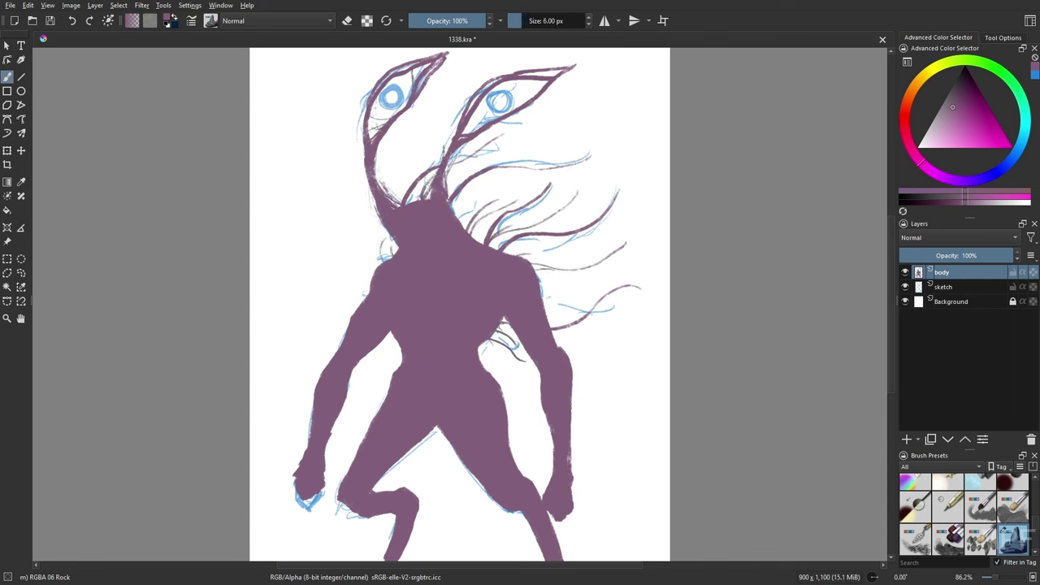
left_click_drag(525, 101, 538, 84)
Choose the paint hopefully brush and place the sketch layer above the body layer at reduced opacity.
right_click(751, 365)
left_click(732, 325)
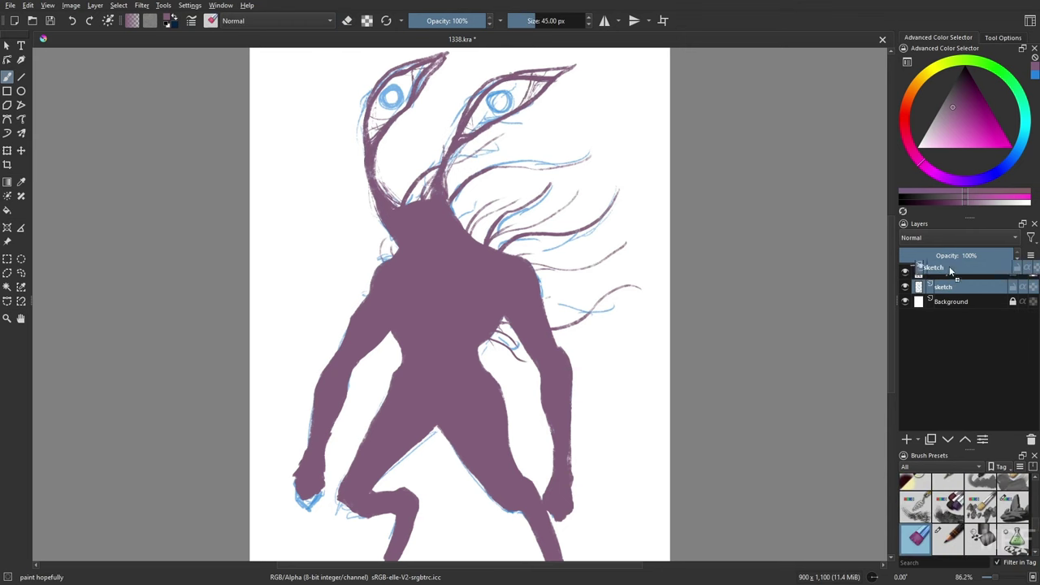
key("ctrl+Page_Down")
Paint dark purple shadows on the abdomen, under the chest and around the collarbones of the body layer at 45 px.
left_click(941, 180)
left_click_drag(393, 341, 497, 357)
left_click_drag(421, 381, 484, 357)
left_click_drag(422, 324, 449, 333)
left_click_drag(430, 329, 506, 295)
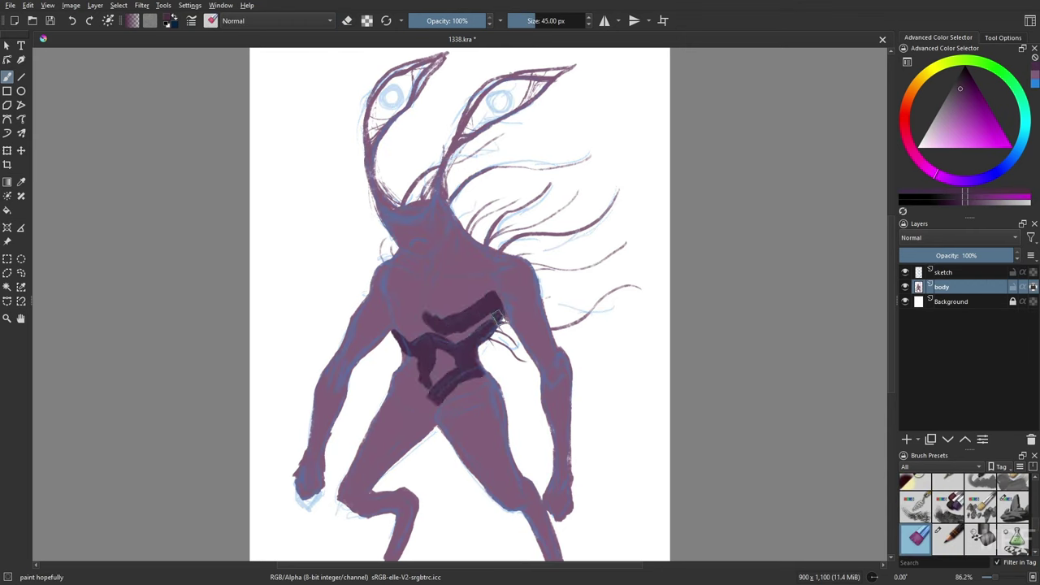
left_click_drag(383, 296, 419, 329)
mouse_move(485, 299)
left_mouse_down()
mouse_move(491, 287)
mouse_move(449, 246)
left_mouse_up()
left_click_drag(428, 273, 393, 252)
Mirror the view and block dark purple shadows onto the hips, thighs, lower legs and one elbow.
key("m")
left_click_drag(478, 410, 502, 434)
left_click_drag(484, 390, 533, 437)
mouse_move(426, 378)
left_mouse_down()
mouse_move(458, 390)
mouse_move(467, 416)
left_mouse_up()
left_click_drag(492, 400, 515, 415)
left_click_drag(504, 510, 555, 497)
left_click_drag(400, 476, 379, 516)
left_click_drag(409, 455, 361, 556)
left_click_drag(429, 388, 400, 476)
left_click_drag(382, 316, 355, 388)
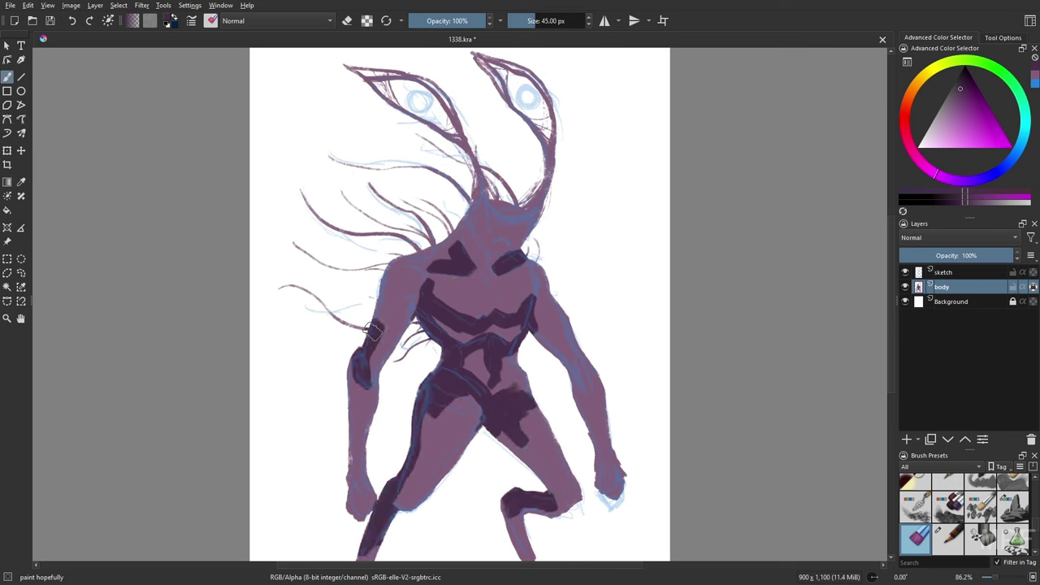
Block dark purple shadows along the shoulders, upper arms, forearms and hands.
left_click_drag(419, 289, 395, 315)
left_click_drag(387, 297, 364, 336)
left_click_drag(536, 296, 543, 305)
left_click_drag(532, 264, 549, 312)
mouse_move(435, 252)
left_mouse_down()
mouse_move(406, 289)
mouse_move(452, 260)
left_mouse_up()
left_click_drag(537, 329, 587, 396)
mouse_move(577, 354)
left_mouse_down()
mouse_move(610, 501)
mouse_move(622, 491)
left_mouse_up()
mouse_move(341, 485)
left_mouse_down()
mouse_move(354, 497)
mouse_move(380, 487)
left_mouse_up()
left_click_drag(353, 357, 340, 488)
left_click_drag(340, 503, 351, 525)
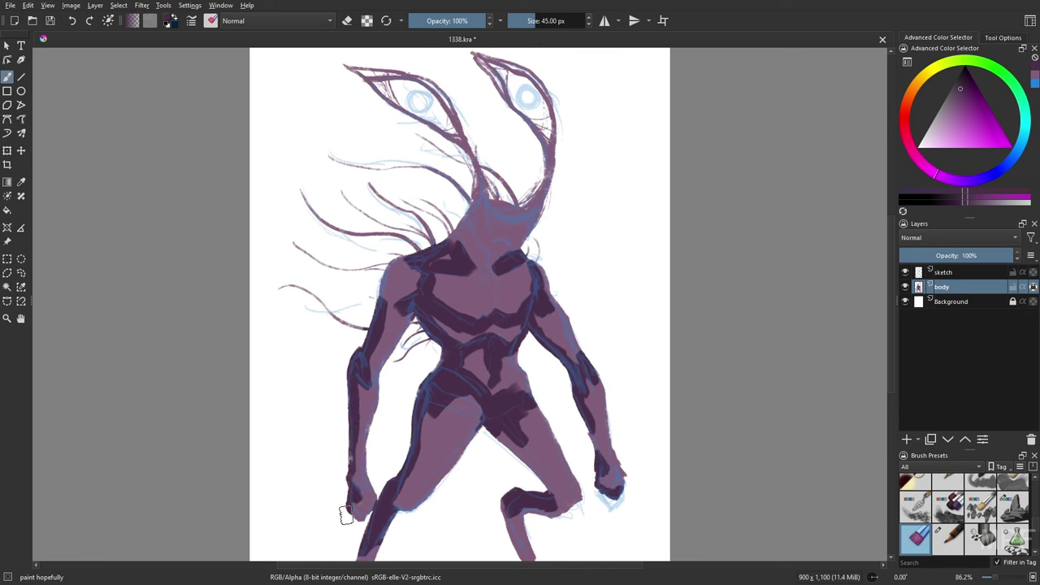
Darken the shoulder and neck edge, then detail the brow, mouth and chest centerline with the brush at 14 px.
mouse_move(382, 302)
left_mouse_down()
mouse_move(406, 257)
mouse_move(481, 202)
mouse_move(515, 213)
mouse_move(481, 221)
mouse_move(500, 226)
left_mouse_up()
key("bracketleft")
key("bracketleft")
key("bracketleft")
key("bracketleft")
left_click_drag(511, 214, 532, 228)
mouse_move(536, 210)
left_mouse_down()
mouse_move(470, 275)
mouse_move(497, 309)
left_mouse_up()
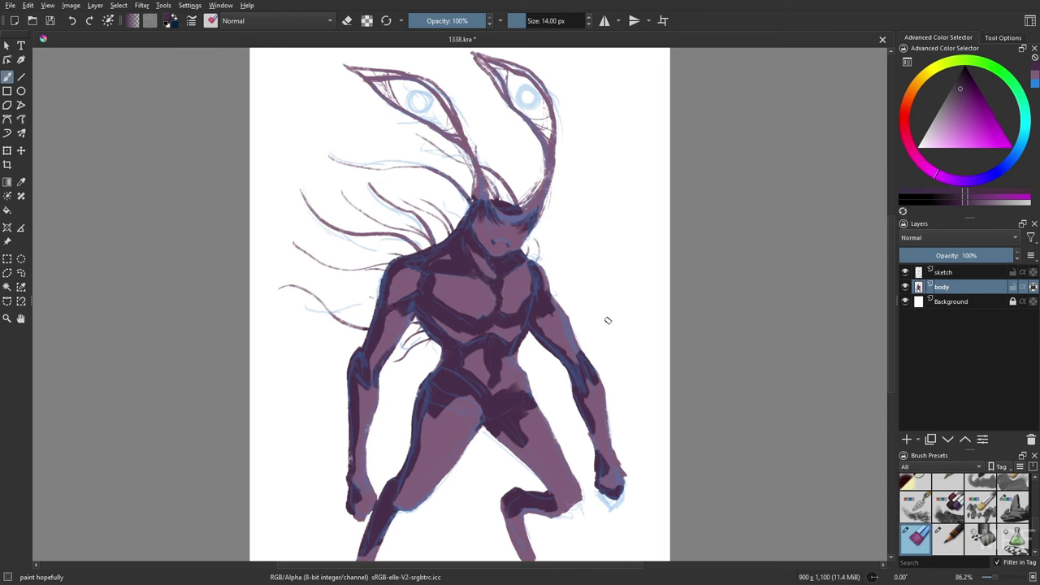
Blend the shadows across both thighs with the Gamer Knife Maybe brush at 45 px and 60% opacity.
key("slash")
left_click_drag(432, 465, 400, 509)
left_click_drag(434, 408, 413, 484)
left_click_drag(470, 395, 431, 448)
left_click_drag(495, 431, 559, 510)
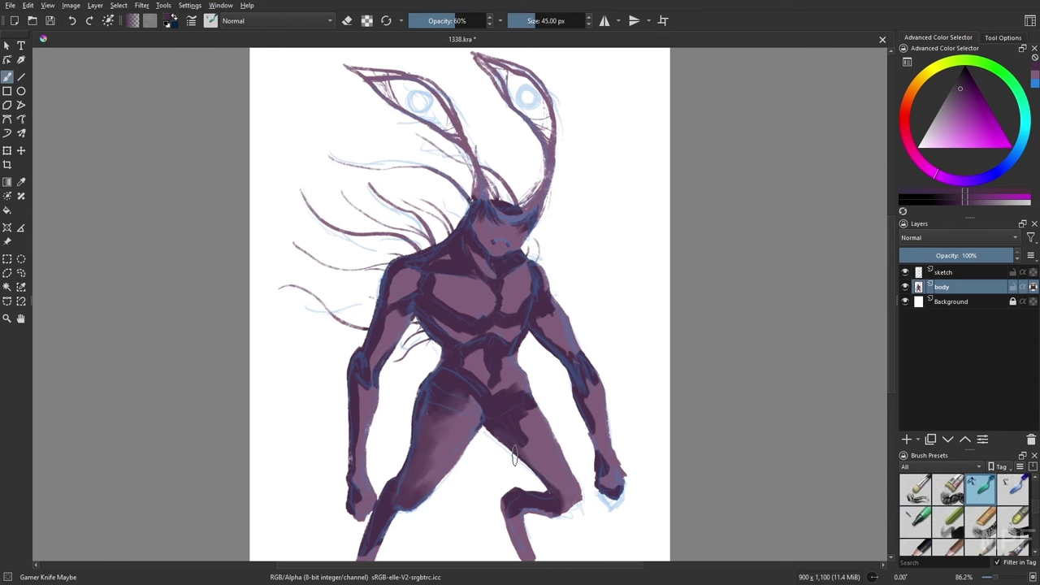
left_click_drag(520, 443, 546, 463)
left_click_drag(542, 411, 552, 491)
Soften the shading on the abdomen, chest and neck, and darken both eyestalks.
mouse_move(480, 356)
left_mouse_down()
mouse_move(462, 373)
mouse_move(432, 313)
left_mouse_up()
mouse_move(433, 272)
left_mouse_down()
mouse_move(451, 307)
mouse_move(480, 221)
left_mouse_up()
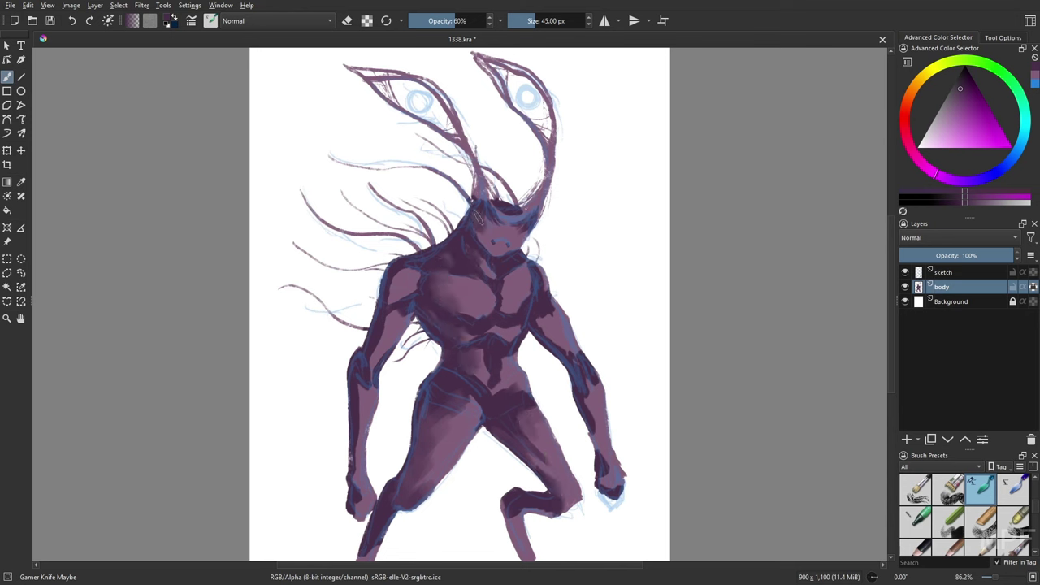
left_click_drag(470, 138, 477, 199)
left_click_drag(542, 167, 528, 216)
left_click_drag(544, 138, 544, 187)
Blend the shading on both arms, the shoulders and the bent lower leg.
mouse_move(399, 310)
left_mouse_down()
mouse_move(357, 389)
mouse_move(358, 520)
mouse_move(368, 522)
left_mouse_up()
mouse_move(406, 266)
left_mouse_down()
mouse_move(397, 302)
mouse_move(416, 298)
left_mouse_up()
mouse_move(504, 269)
left_mouse_down()
mouse_move(506, 311)
mouse_move(564, 353)
left_mouse_up()
left_click_drag(584, 380, 604, 470)
mouse_move(508, 500)
left_mouse_down()
mouse_move(524, 559)
mouse_move(549, 512)
left_mouse_up()
left_click_drag(537, 456, 568, 504)
Refine the abdominal muscles and hip creases with the brush at 22 px, using the sampled mid purple.
mouse_move(504, 375)
left_mouse_down()
mouse_move(512, 358)
mouse_move(491, 359)
left_mouse_up()
key("bracketleft")
key("bracketleft")
key("bracketleft")
left_click(498, 330, "ctrl")
mouse_move(497, 340)
left_mouse_down()
mouse_move(502, 379)
mouse_move(484, 399)
mouse_move(510, 422)
left_mouse_up()
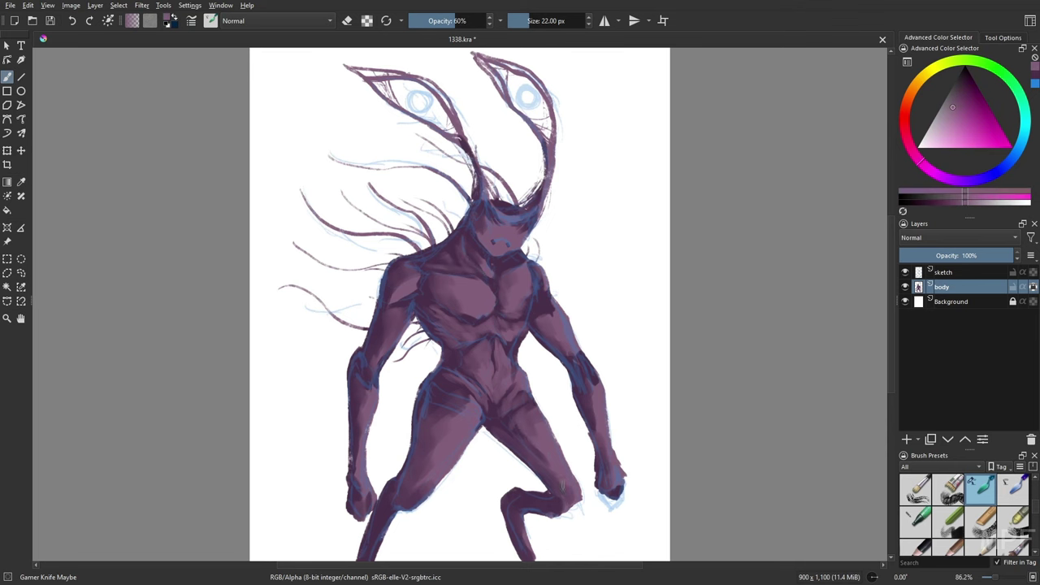
Set the brush opacity to 55%, switch to a very dark violet and hide the sketch layer.
key("i")
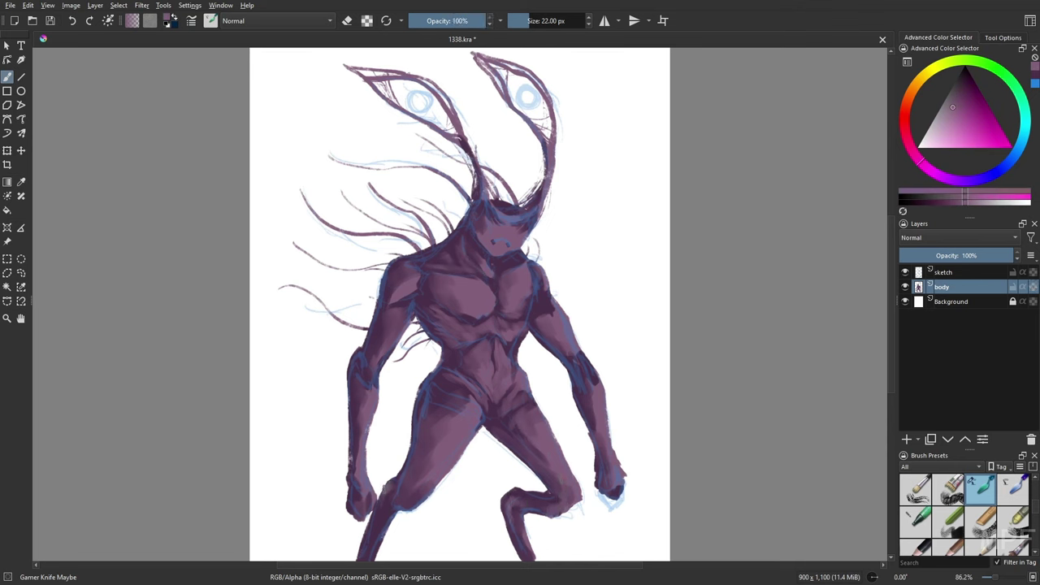
left_click(389, 491, "ctrl")
left_click(376, 334, "ctrl")
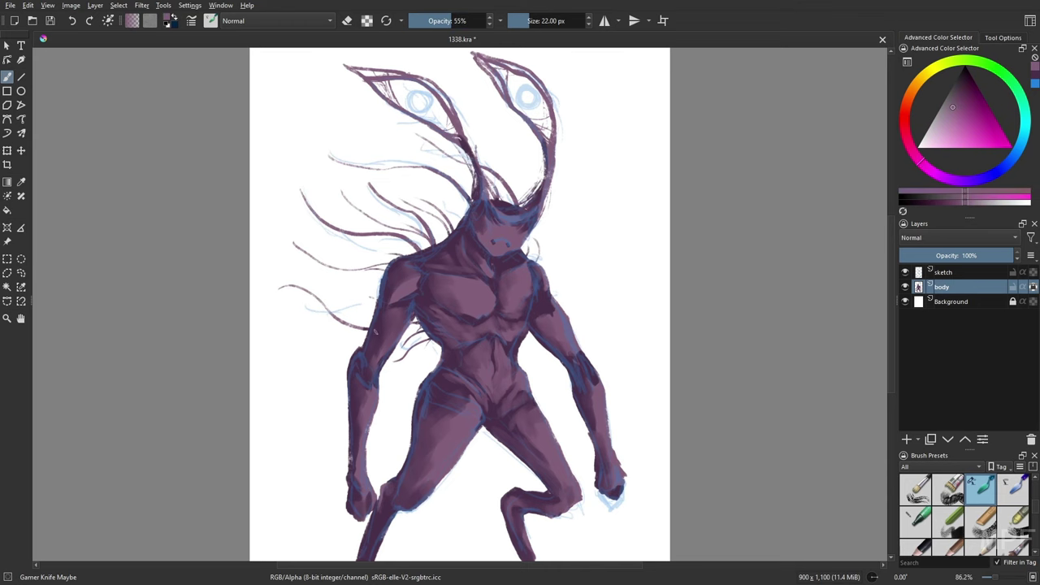
left_click(1036, 79)
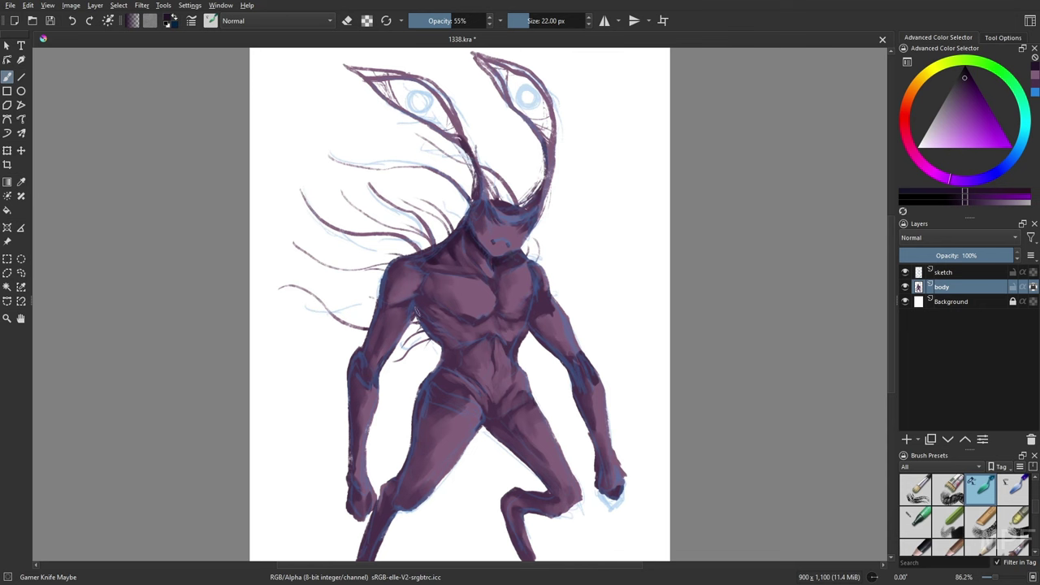
key("ctrl+h")
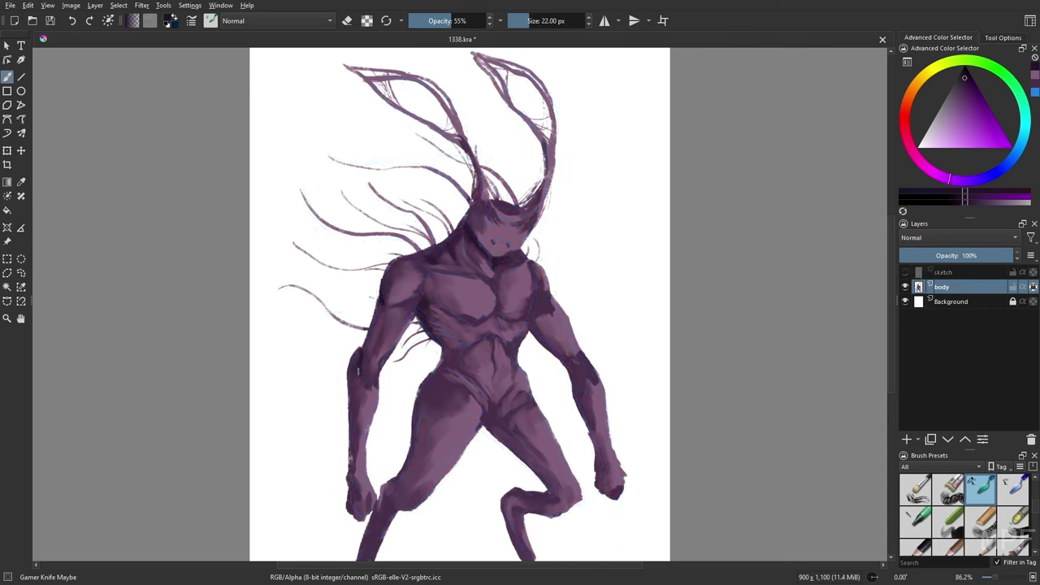
Smooth the chest, shoulder and side shading with the mid purple, mirroring the view to check the form.
right_click(531, 315)
left_click(532, 313)
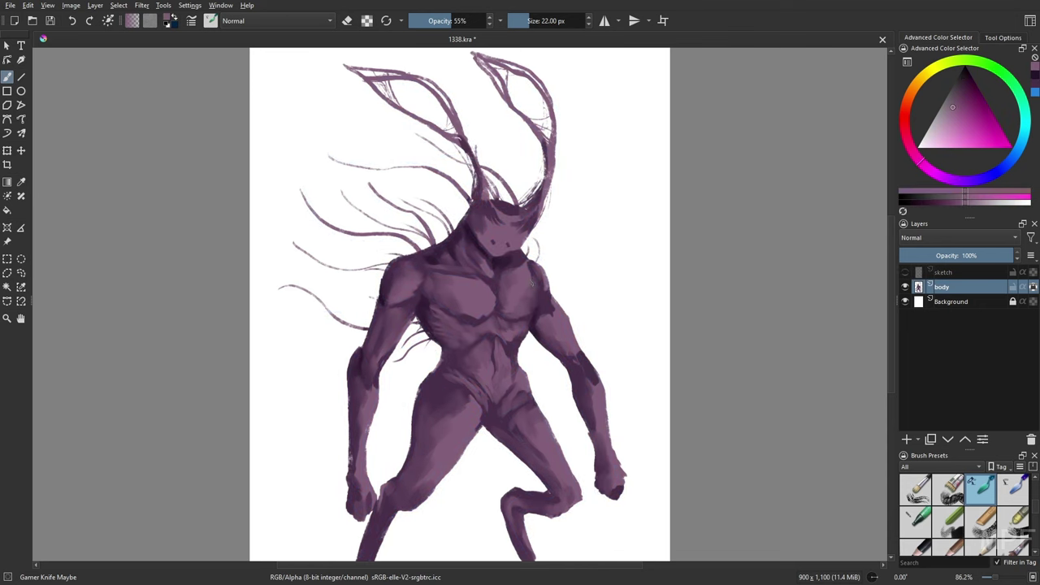
key("m")
right_click(445, 314)
left_click(444, 314)
right_click(416, 278)
left_click(412, 274)
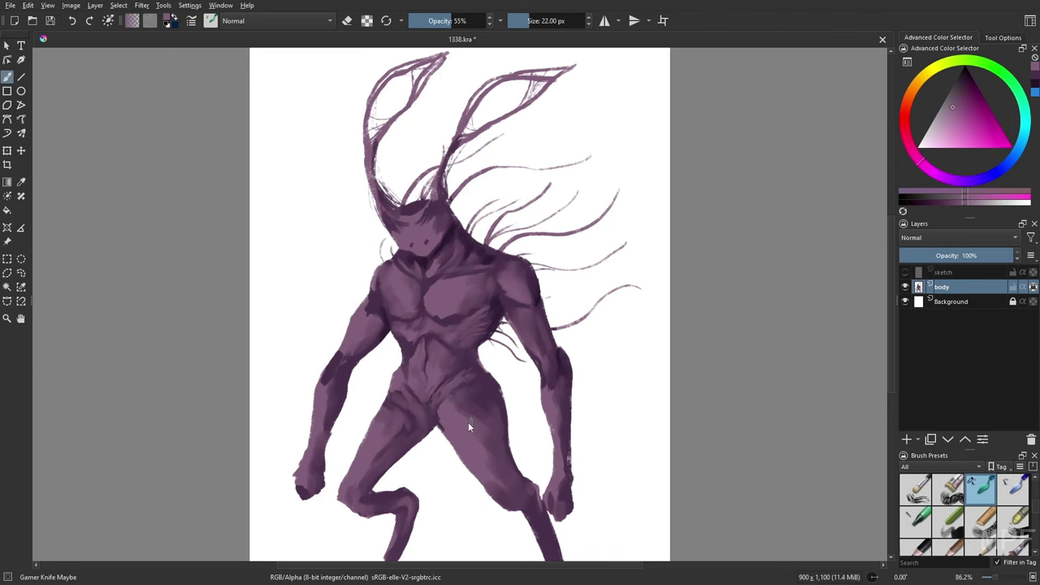
Deepen the shadows at the groin, waist, ribs and thigh in very dark violet, mirroring the view again.
right_click(415, 416)
left_click(413, 416)
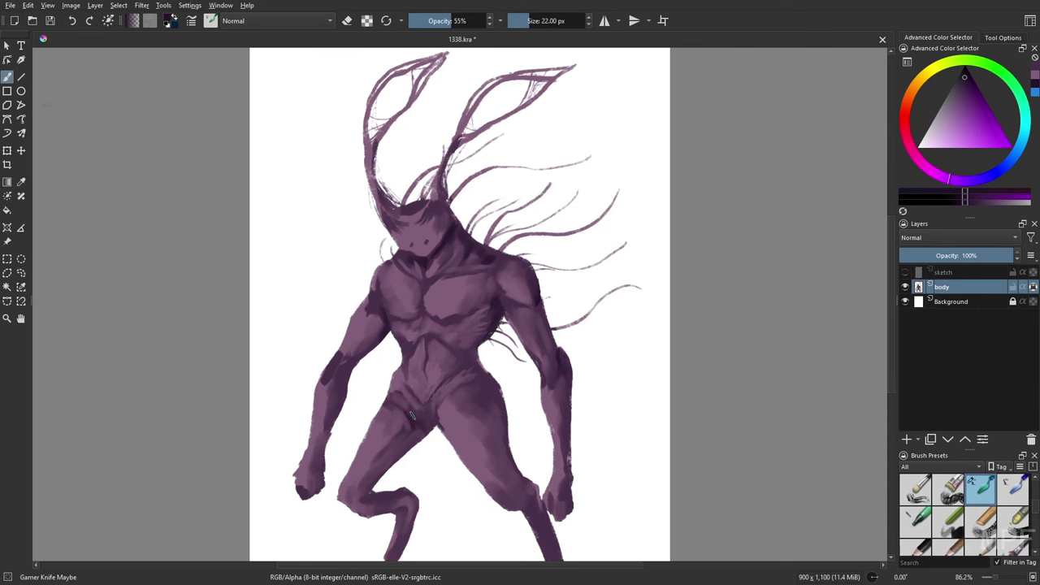
left_click_drag(407, 412, 433, 443)
mouse_move(455, 370)
left_mouse_down()
mouse_move(476, 349)
mouse_move(483, 372)
left_mouse_up()
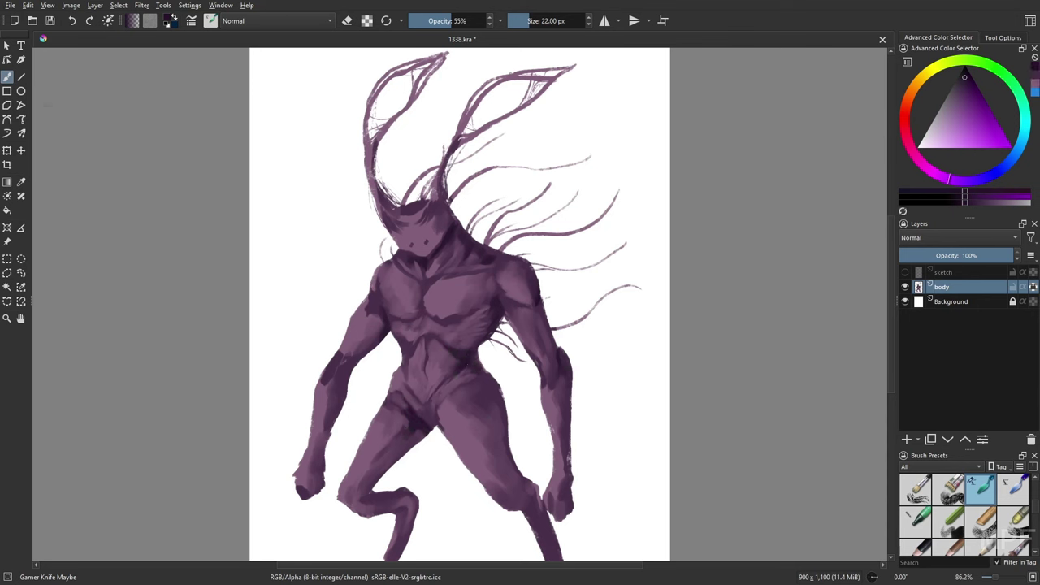
left_click_drag(405, 344, 413, 371)
left_click_drag(457, 321, 516, 302)
key("m")
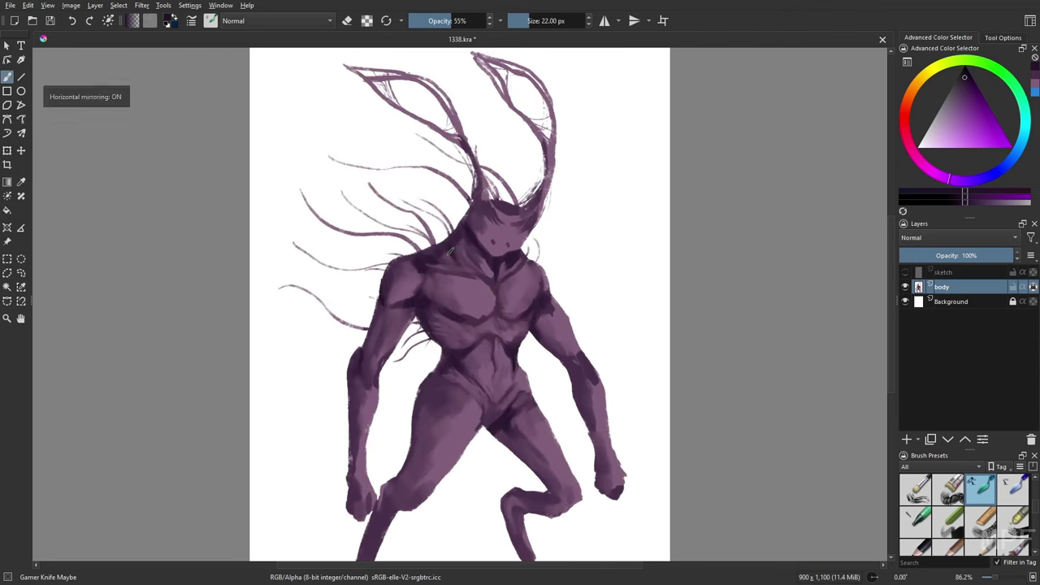
mouse_move(429, 372)
left_mouse_down()
mouse_move(435, 411)
mouse_move(404, 471)
mouse_move(423, 430)
left_mouse_up()
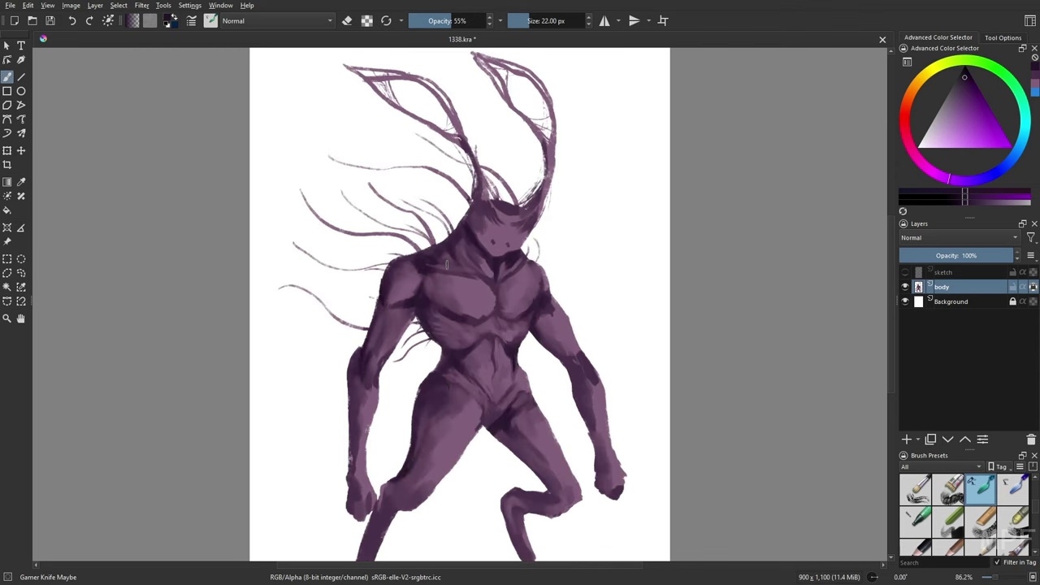
Paint a dark hollow into the top of the head with the brush at 11 px and 77% opacity, using sampled dark purples.
left_click(467, 219, "ctrl")
key("bracketleft")
key("bracketleft")
key("bracketleft")
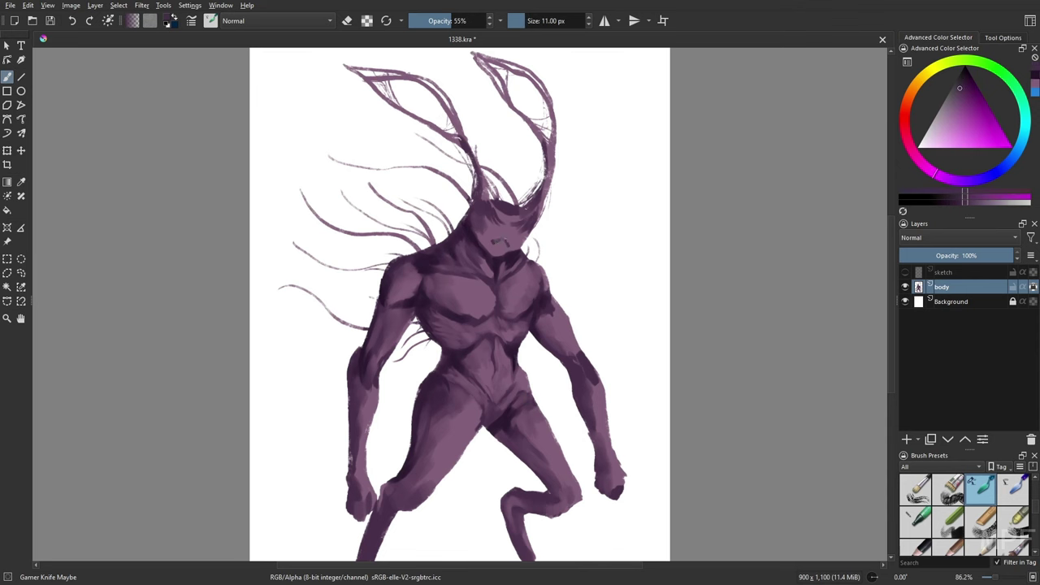
key("o")
key("o")
left_click_drag(495, 207, 520, 213)
right_click(499, 301)
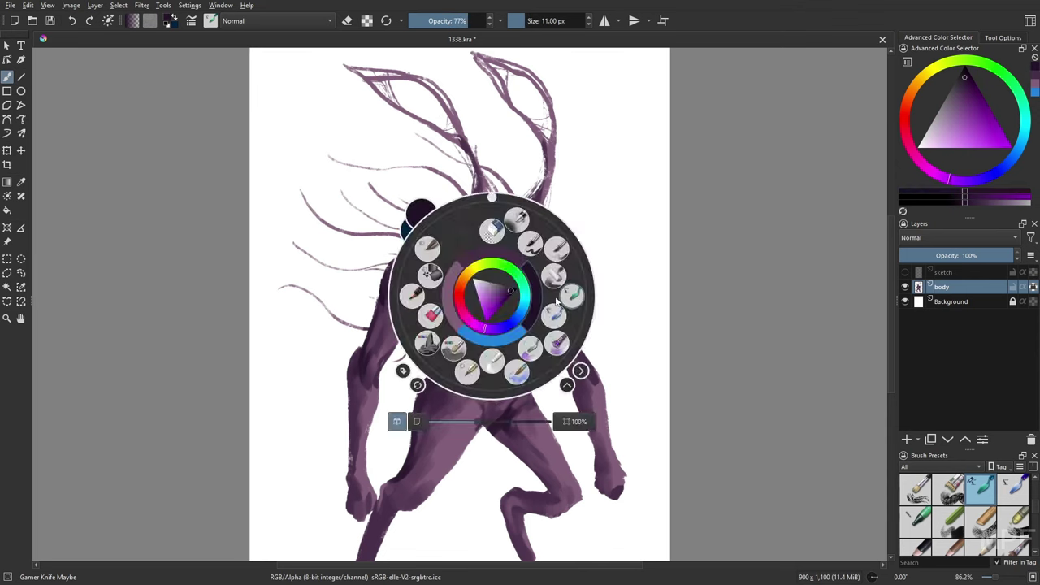
right_click(499, 302)
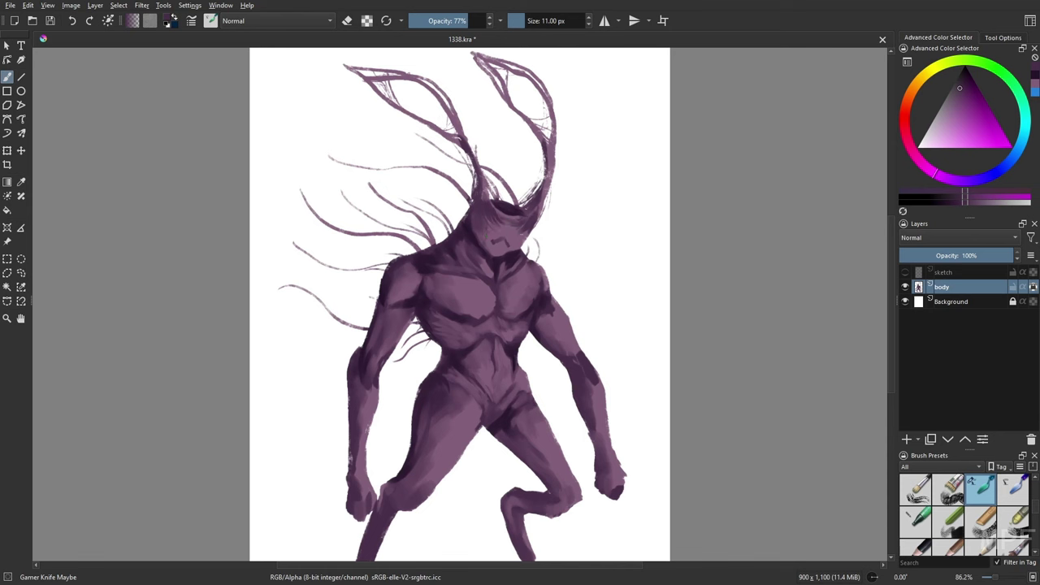
Refine the face shading around the mouth and darken the eyestalk farthest from the trailing strands with dark purple.
right_click(524, 262)
right_click(524, 262)
right_click(559, 299)
right_click(559, 299)
left_click_drag(553, 119, 549, 185)
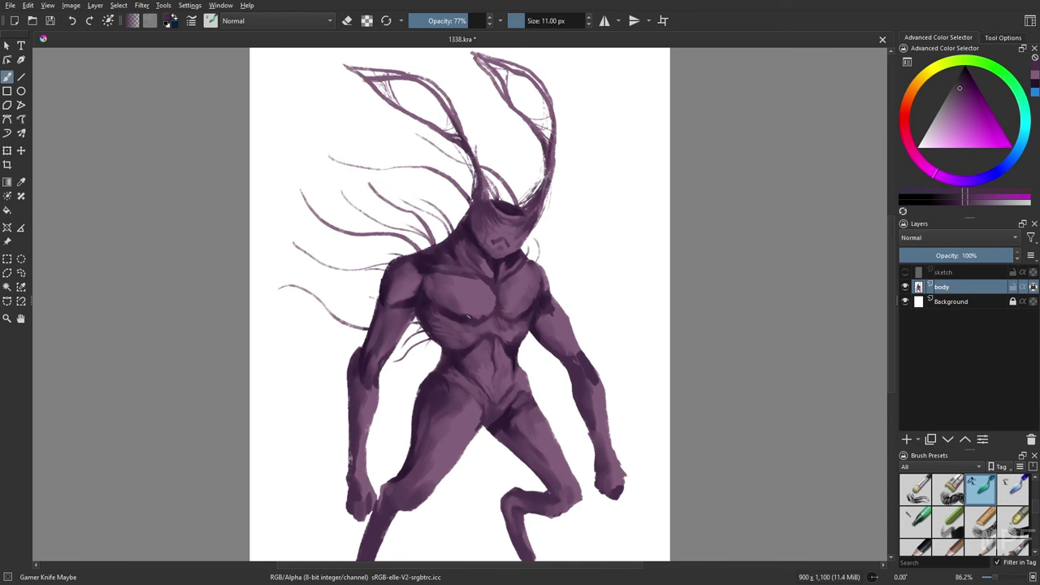
Blend the groin and bent-leg thigh shading with the brush at 18.77 px, alternating sampled mid and dark purples.
left_click_drag(507, 421, 521, 428)
left_click(545, 460, "ctrl")
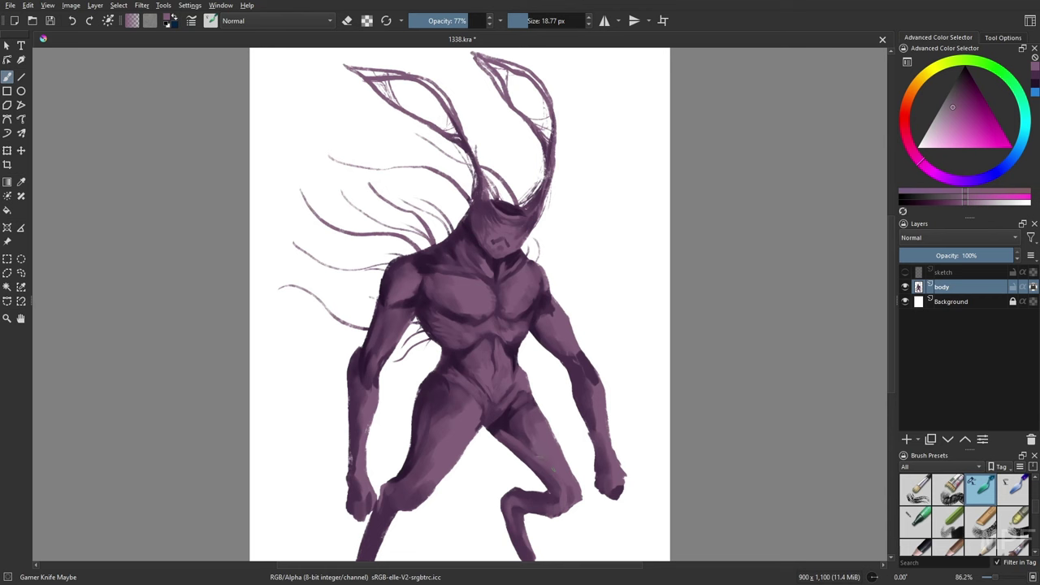
right_click(565, 416)
left_click(563, 457, "ctrl")
right_click(492, 425)
right_click(493, 426)
left_click(492, 425, "ctrl")
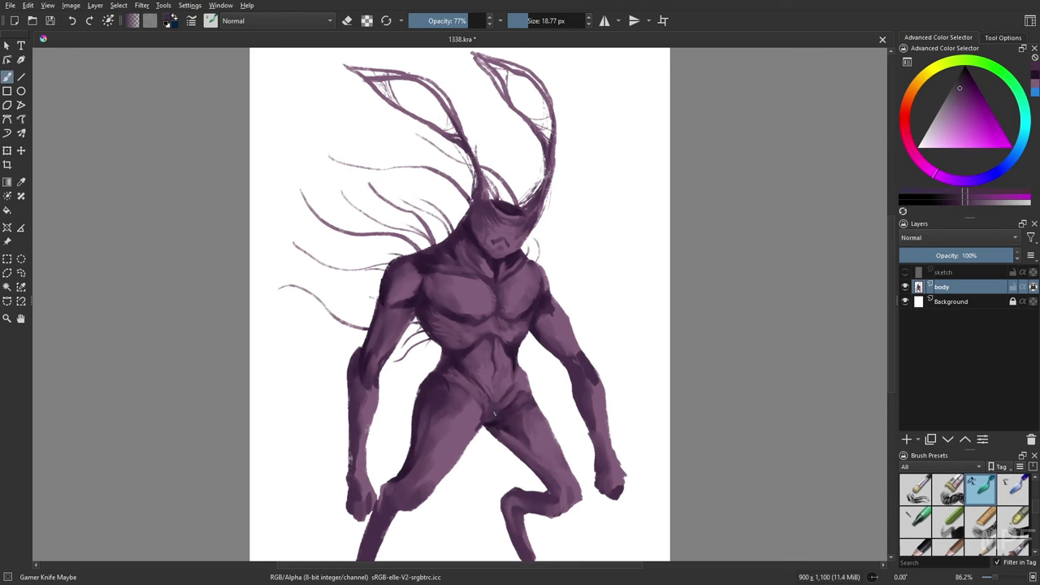
Soften the shoulder and upper-arm shading with the sampled mid purple, and mirror the view.
right_click(426, 289)
left_click(422, 291, "ctrl")
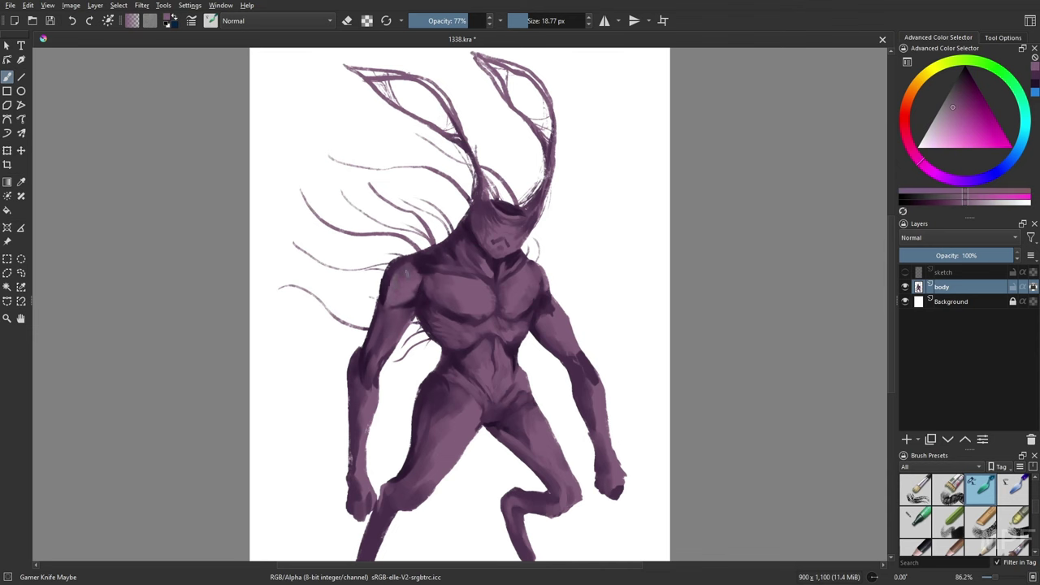
key("m")
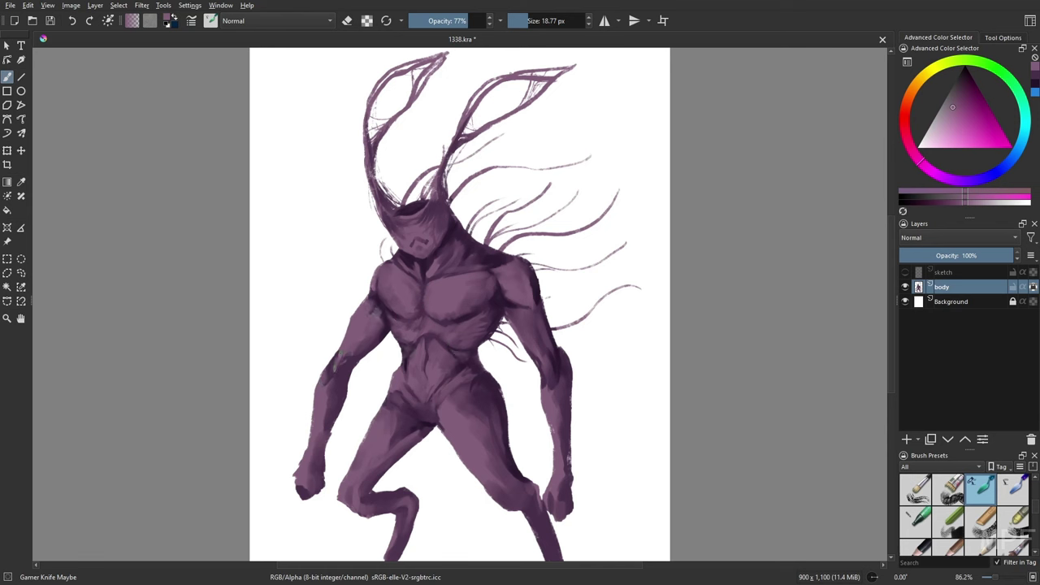
Define the neck muscles and collarbone with the brush at 13 px, alternating mid purple, very dark violet and dark purple.
key("bracketleft")
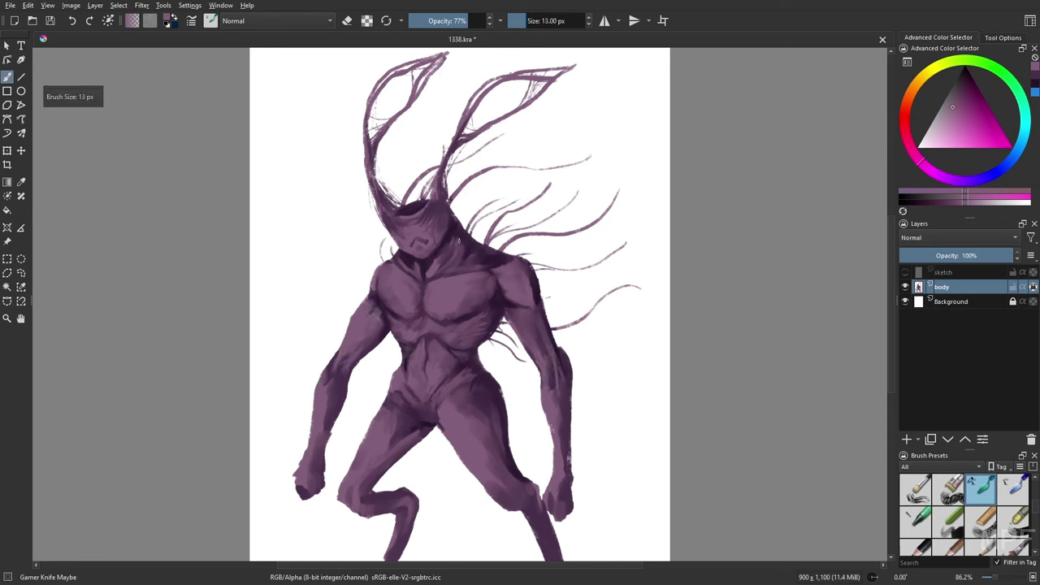
left_click(440, 258, "ctrl")
right_click(440, 269)
left_click(433, 275)
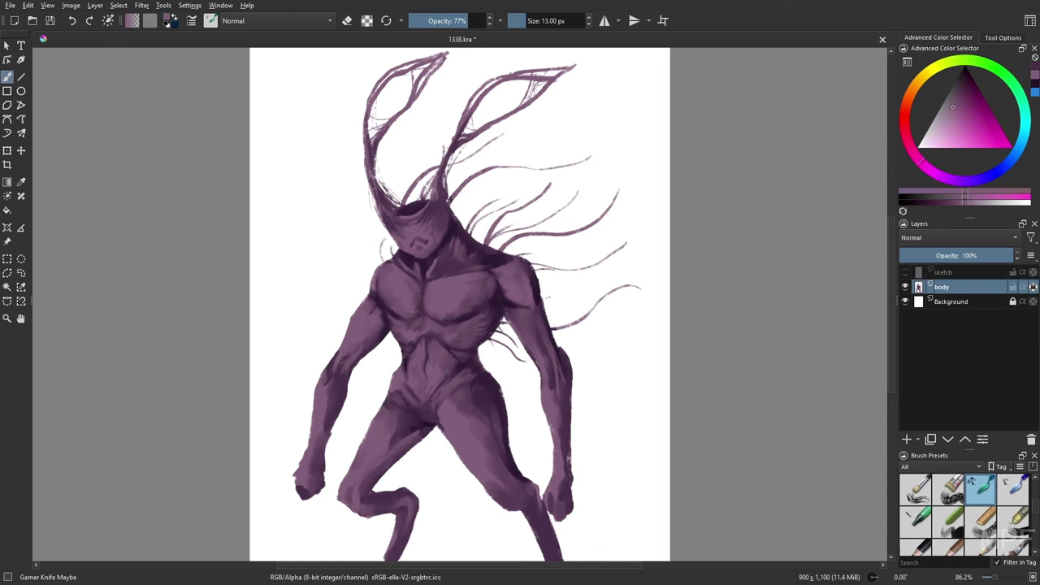
left_click(437, 265, "ctrl")
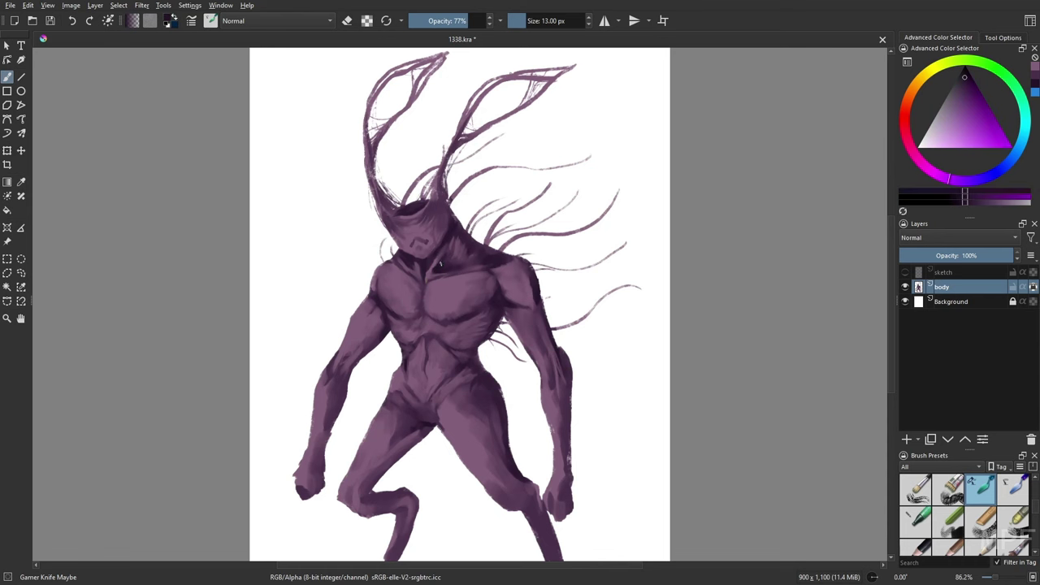
left_click(439, 264, "ctrl")
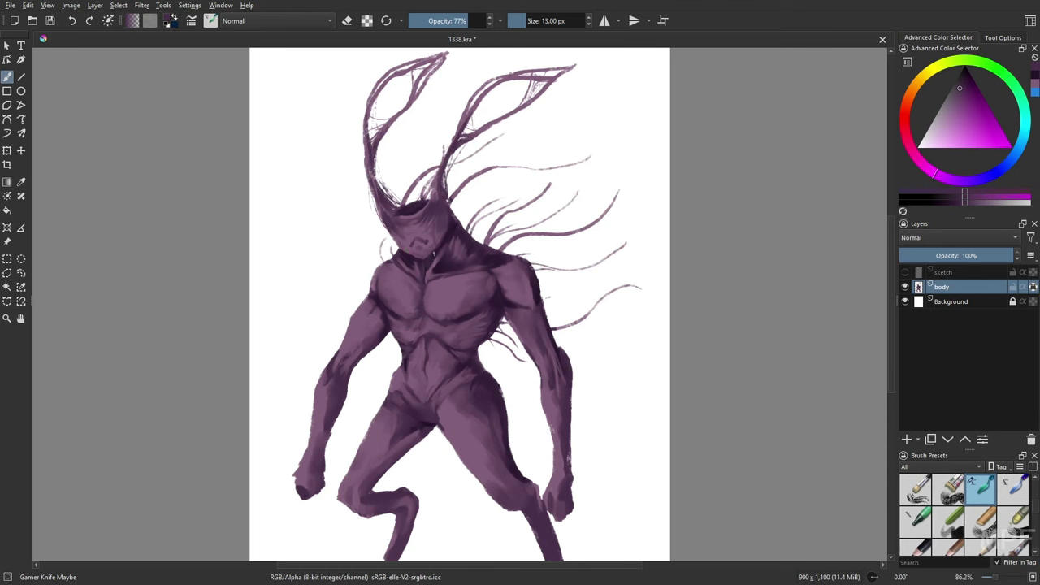
Deepen the shadows at the hip, armpit and neck on the trailing-strand side with dark purple and very dark violet.
left_click(531, 394, "ctrl")
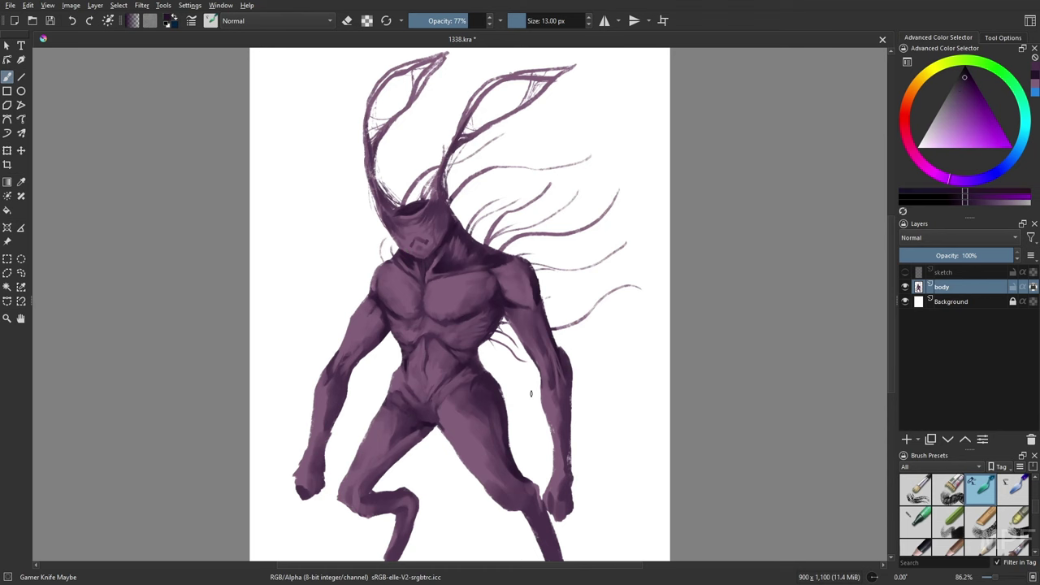
left_click(482, 388, "ctrl")
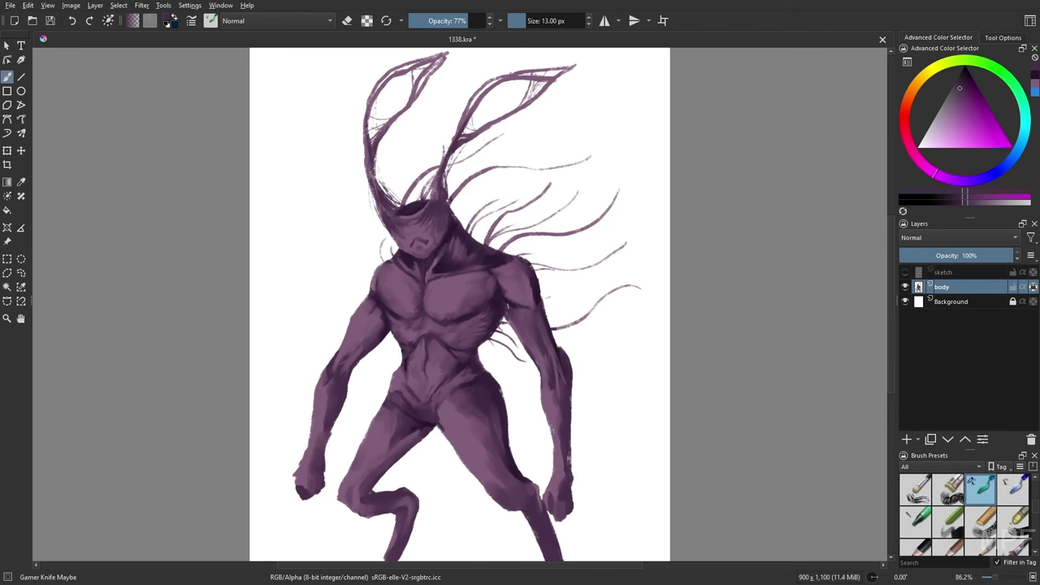
right_click(620, 363)
left_click(622, 366)
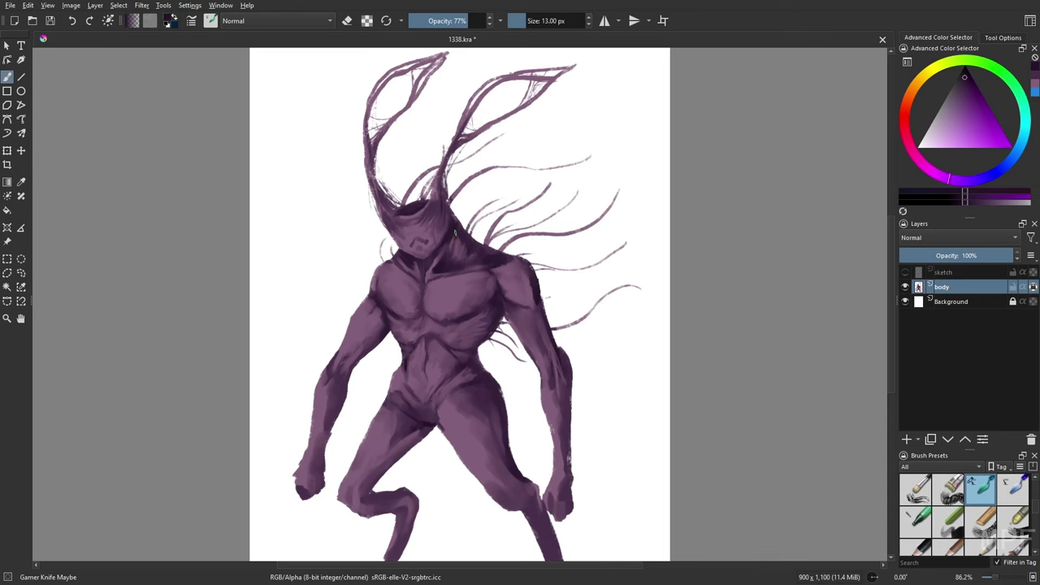
Add fine muscle lines to the neck and abdomen and rework the nostrils with the brush at 8 px.
key("bracketleft")
right_click(434, 362)
left_click(448, 331)
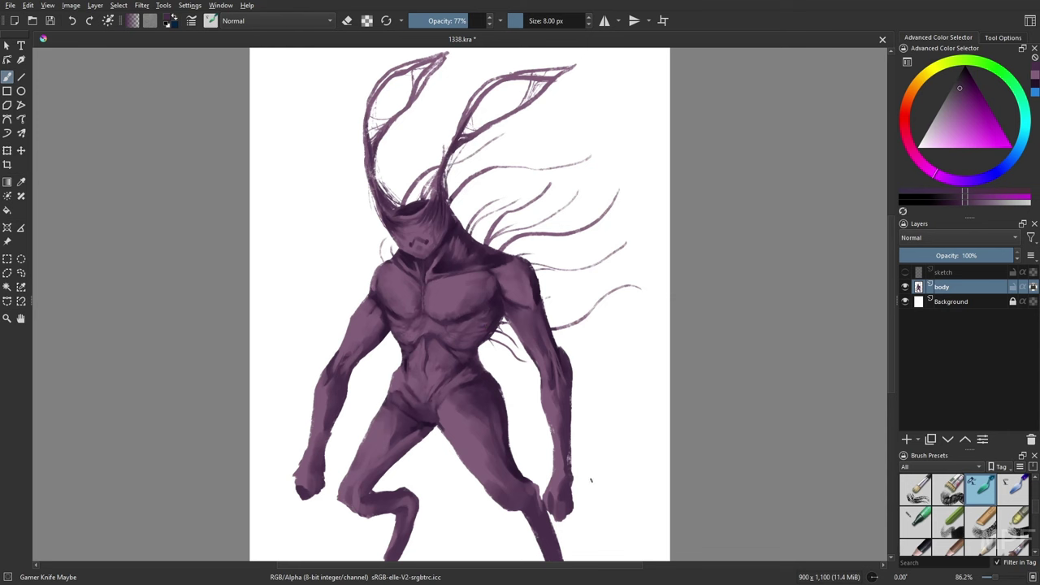
right_click(421, 238)
left_click(413, 245)
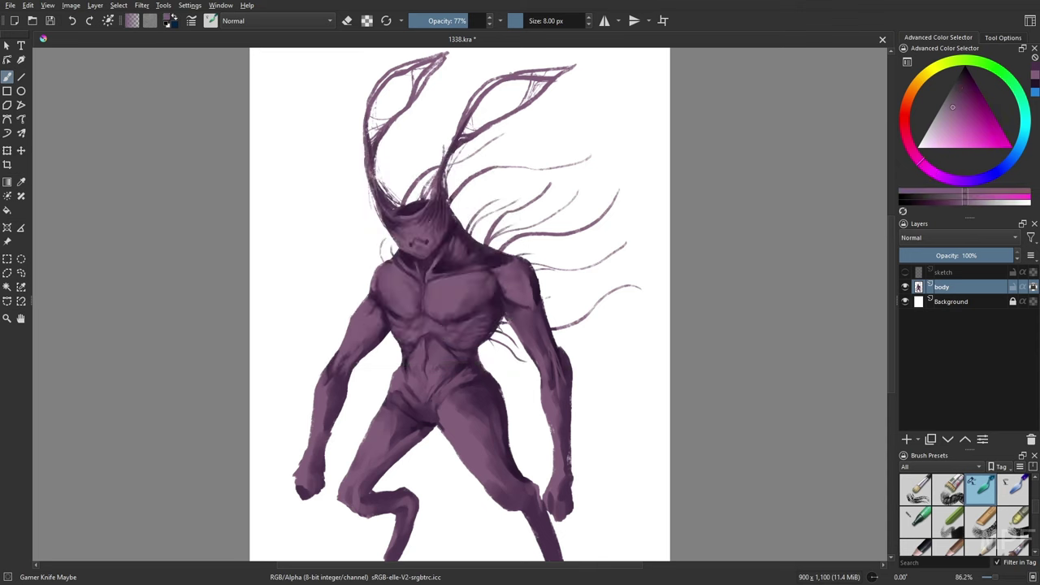
Detail the shoulder and upper arm on the strand side with thin strokes of sampled dark and mid purple.
right_click(501, 268)
left_click(500, 267)
left_click(501, 274, "ctrl")
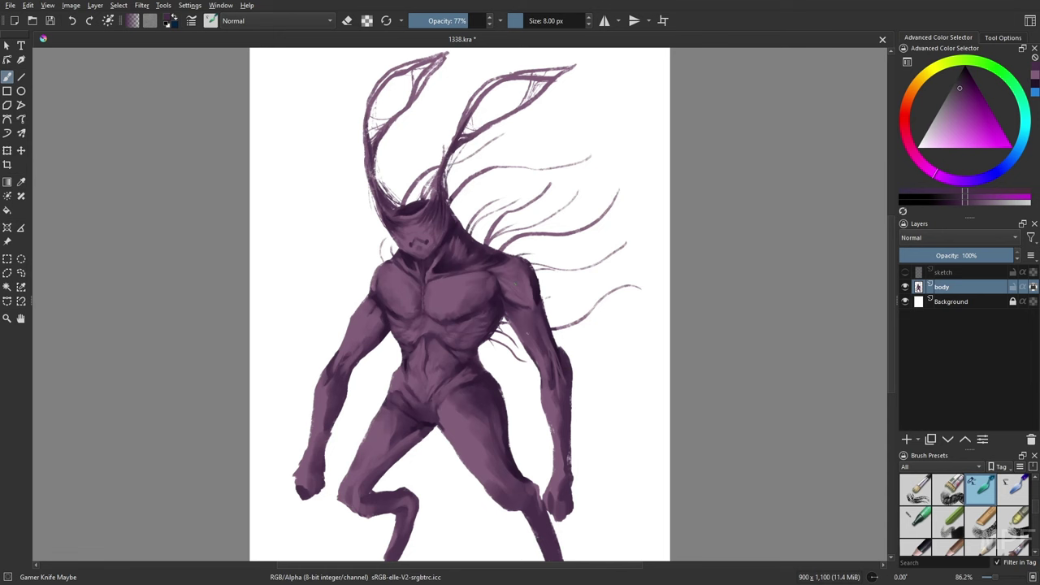
left_click(563, 289, "ctrl")
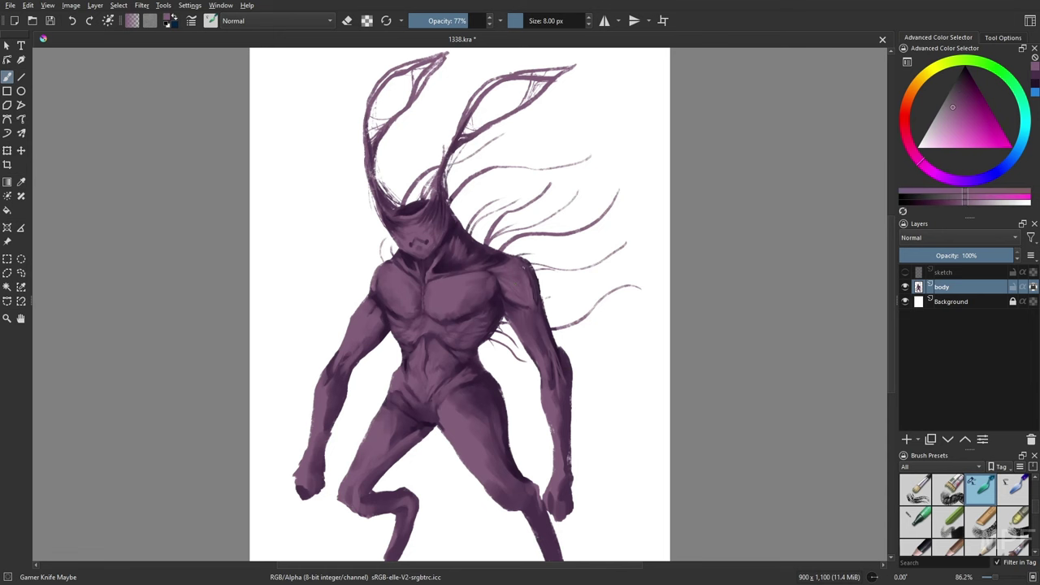
Reshape the outstretched arm's fist with the RGBA 06 Rock preset, erasing at 6 px and painting at 12 px, and mirror the view back.
key("slash")
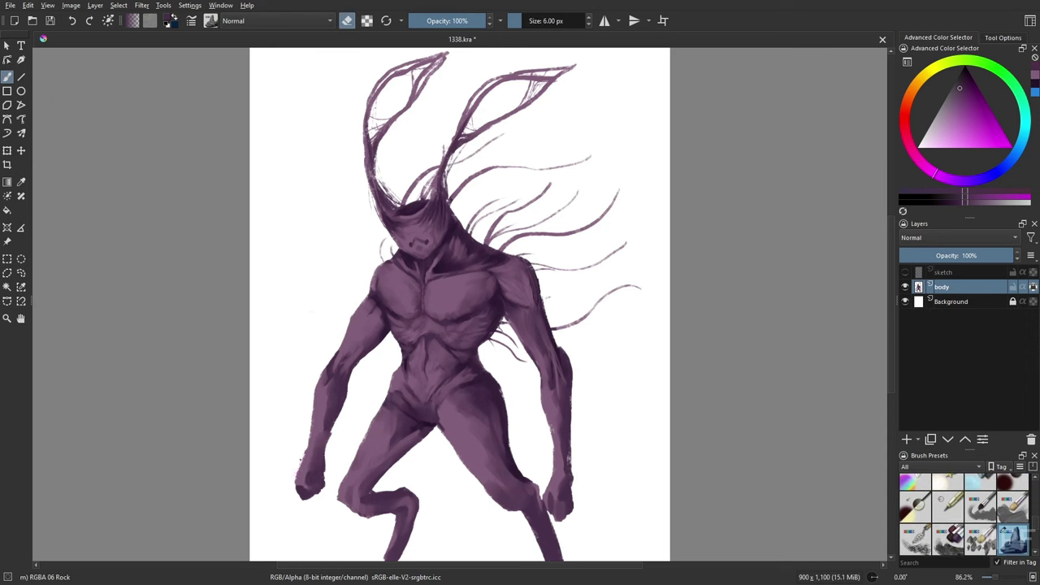
right_click(297, 460)
left_click(297, 463)
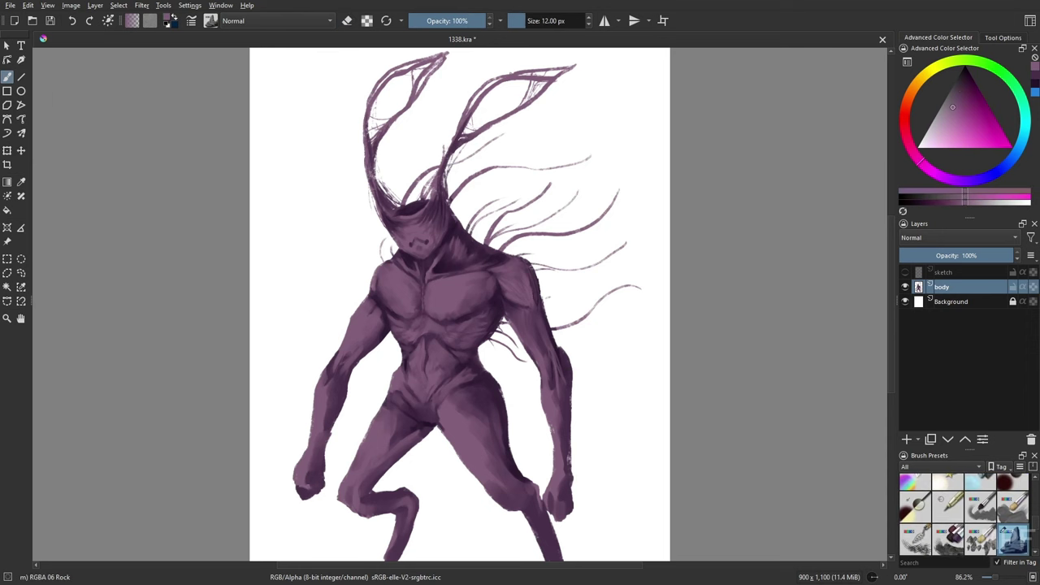
left_click(317, 475, "ctrl")
key("m")
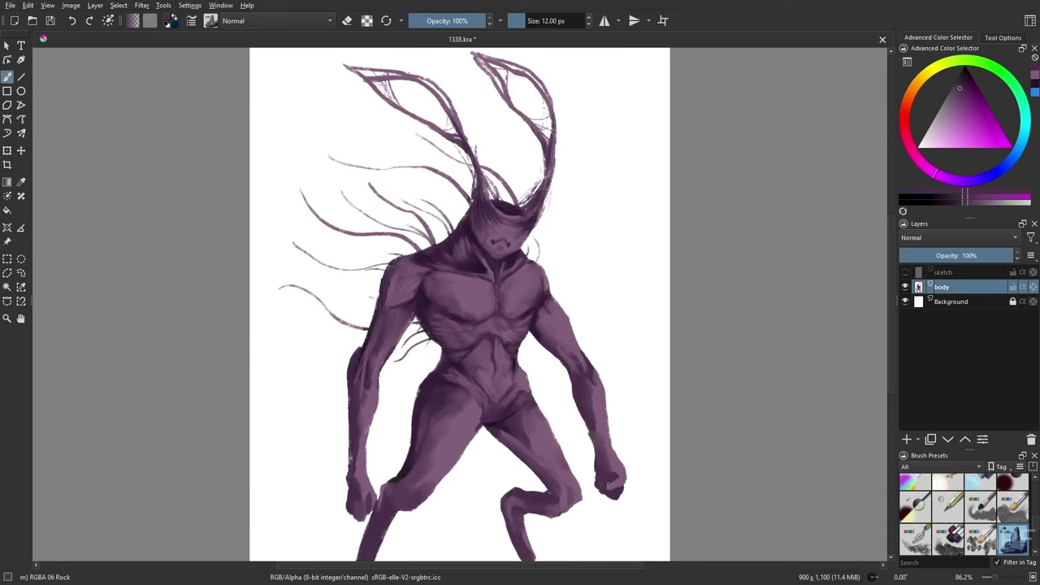
Model the outstretched arm's fist and forearm with the Gamer Knife Maybe preset at 15 px, alternating dark and mid purple.
key("slash")
left_click_drag(601, 472, 613, 496)
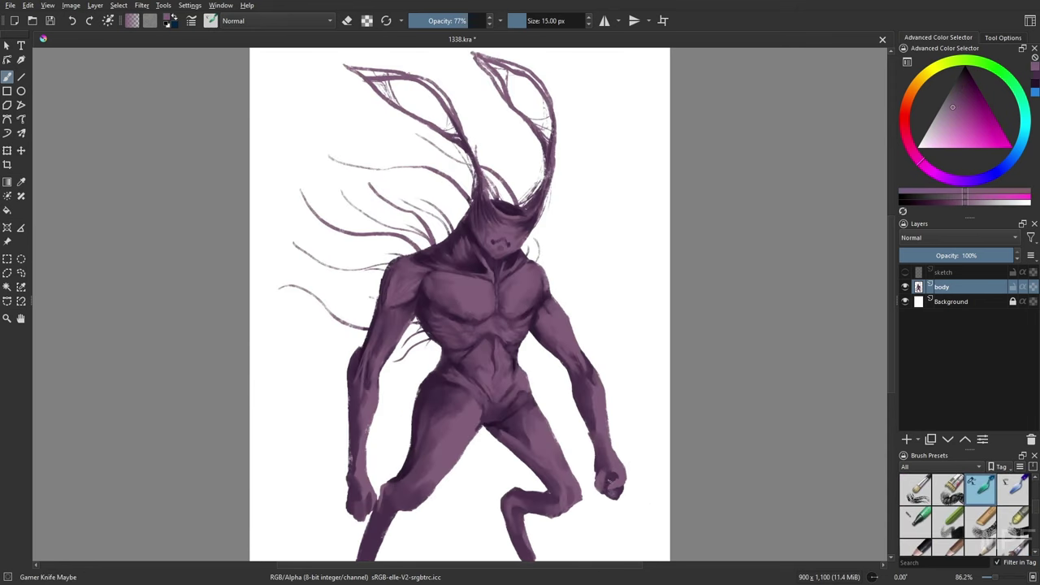
right_click(622, 411)
right_click(623, 411)
right_click(610, 411)
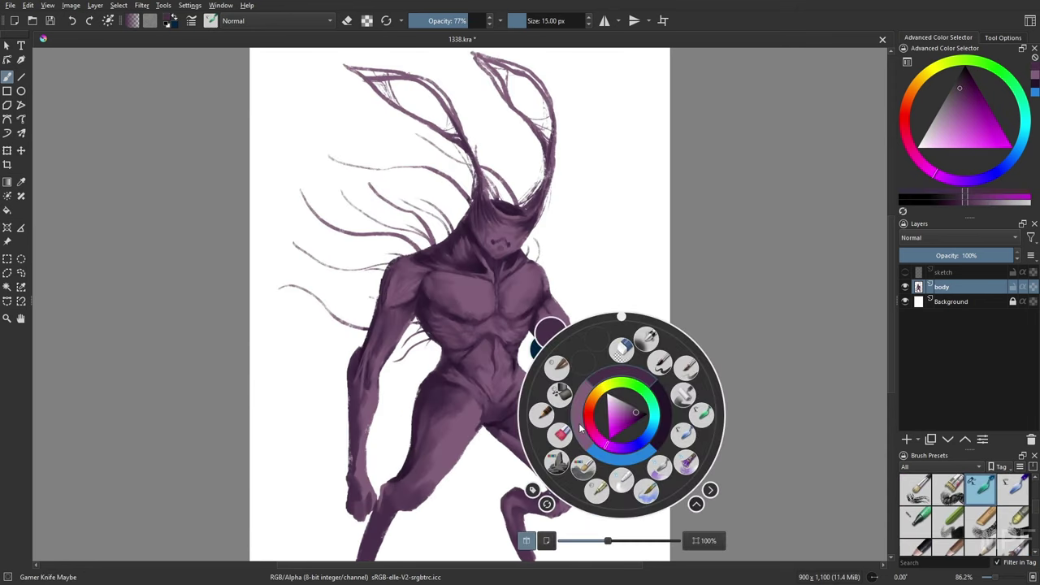
right_click(610, 411)
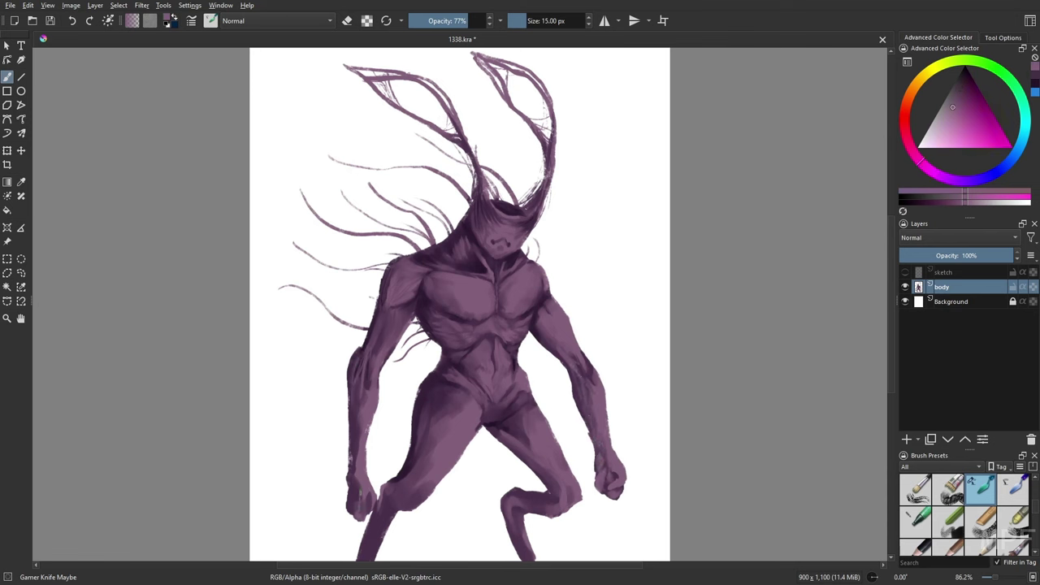
Shade the forearm and fingers of the arm on the strand side, alternating very dark violet and mid purple.
right_click(371, 416)
right_click(372, 416)
right_click(384, 415)
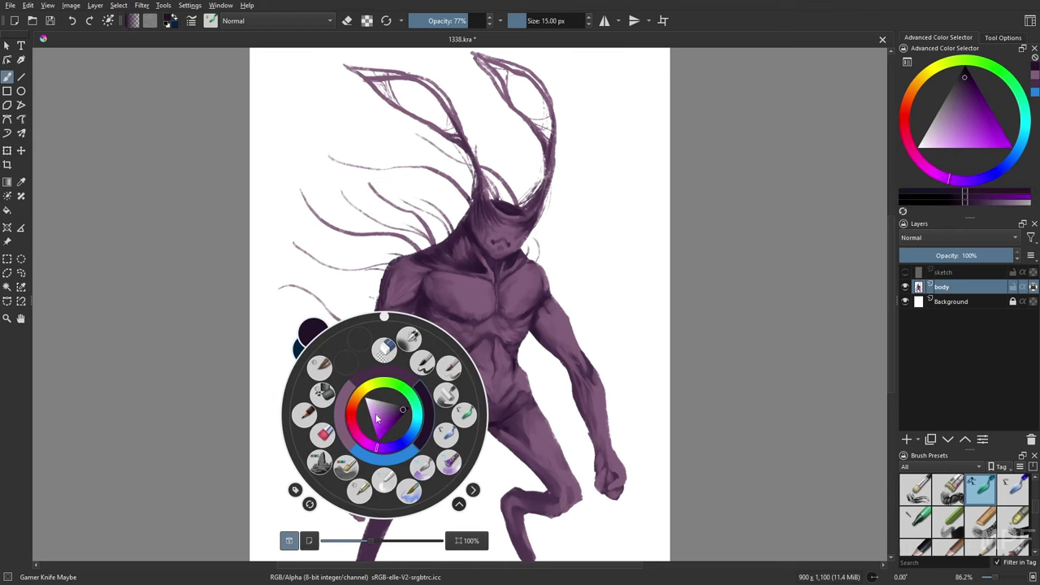
right_click(384, 415)
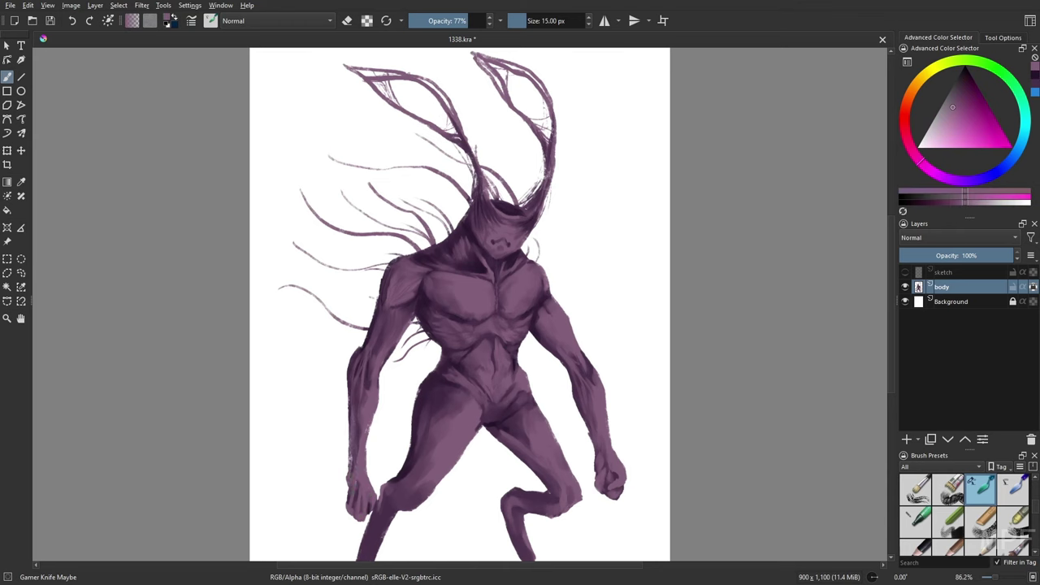
Refine the strand-side forearm down to the wrist with the brush at 9 px and 53% opacity, using very dark violet and mid purple.
right_click(494, 348)
left_click(477, 342)
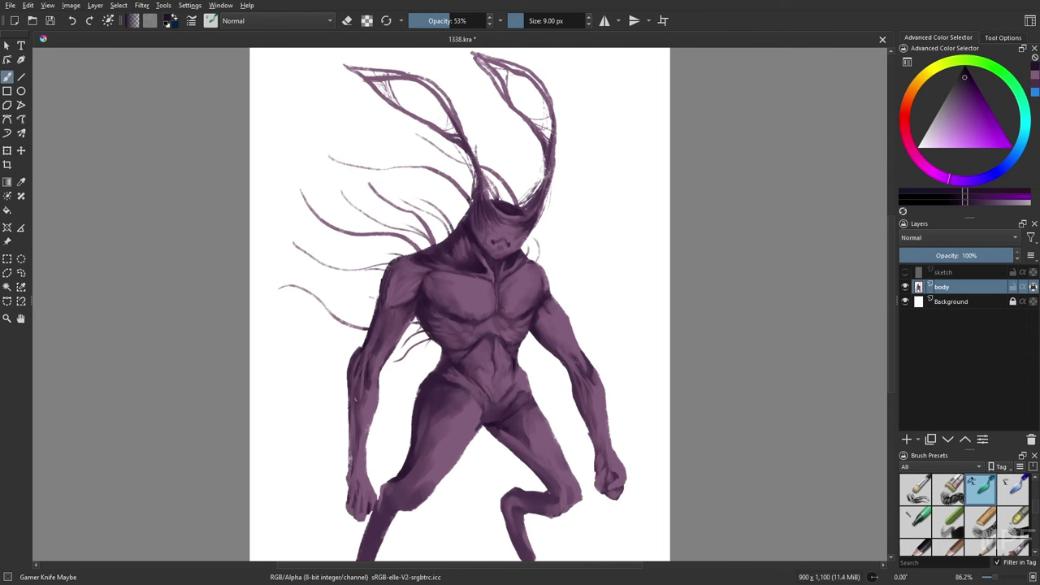
left_click_drag(358, 420, 359, 441)
left_click_drag(367, 478, 363, 455)
right_click(503, 277)
left_click(471, 240)
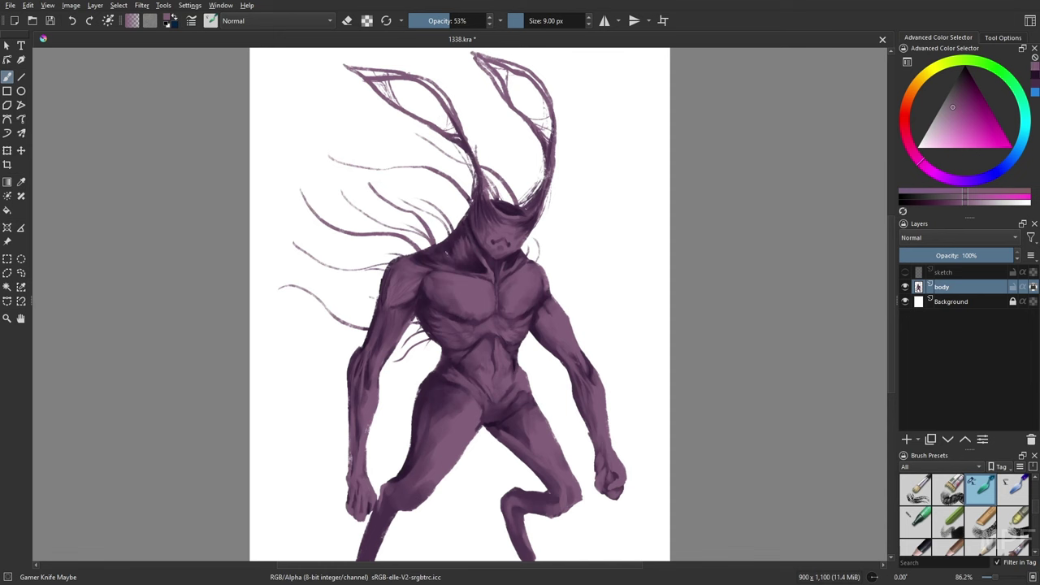
Define the nostrils with the liner preset at 3 px in very dark violet, and darken the head hollow's rim with Gamer Knife Maybe at 10 px.
left_click(501, 241, "ctrl")
right_click(540, 254)
left_click(504, 187)
left_click_drag(496, 239, 527, 215)
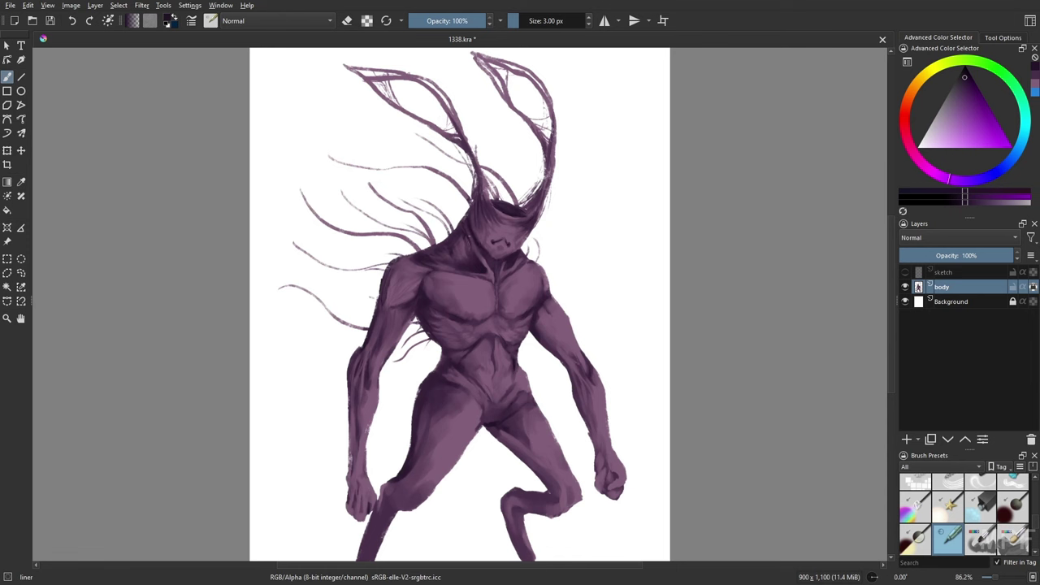
right_click(478, 265)
left_click(400, 265)
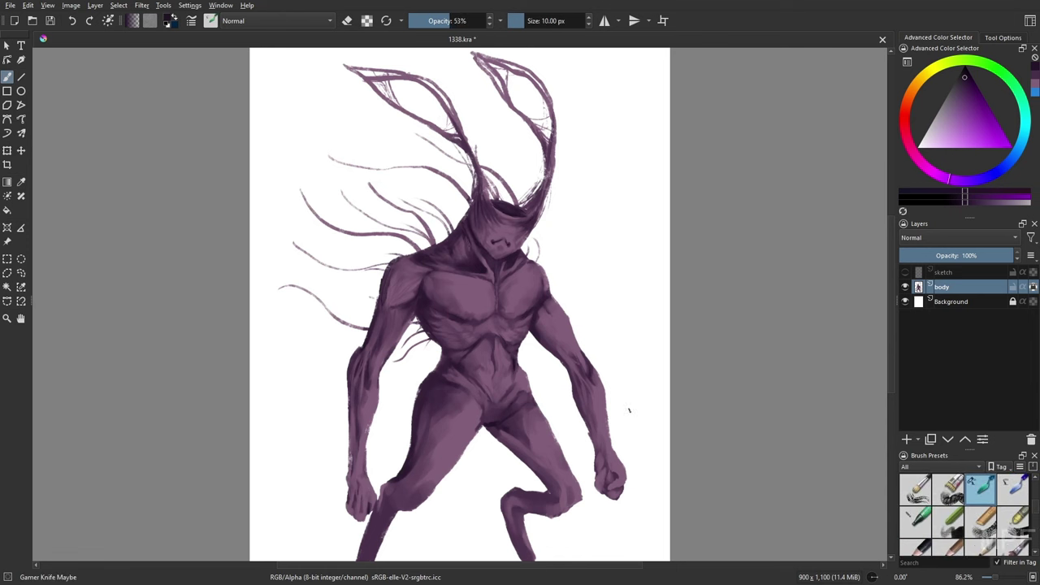
left_click_drag(524, 213, 534, 207)
Shade the underside of the bent knee and its lower leg in very dark violet with the brush at 20 px.
key("bracketright")
key("bracketright")
key("bracketright")
key("bracketright")
key("bracketright")
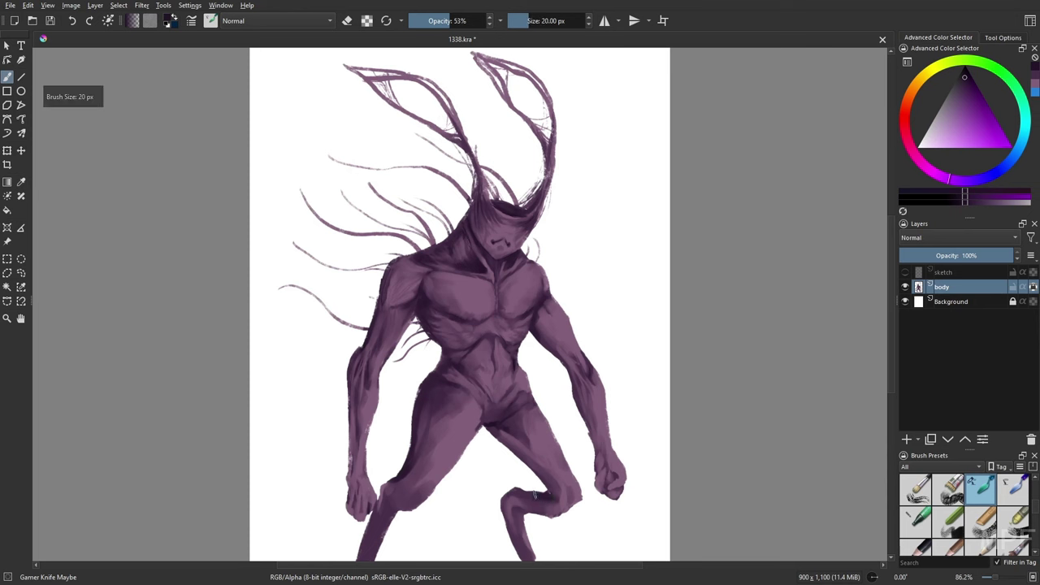
left_click_drag(517, 509, 505, 542)
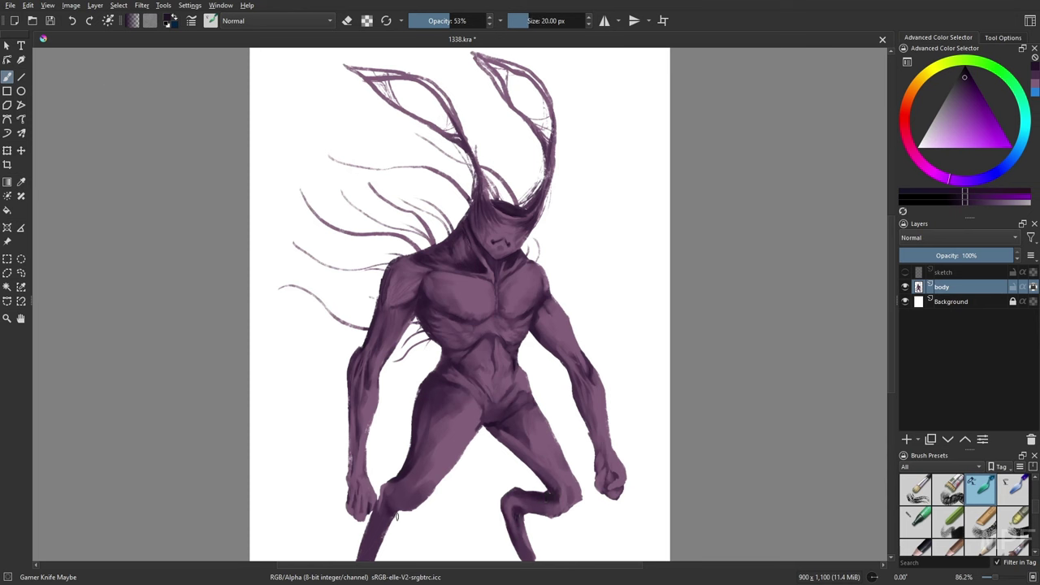
Darken the other leg below the knee and beside the hand, blending with sampled dark purple.
mouse_move(387, 517)
left_mouse_down()
mouse_move(583, 466)
mouse_move(569, 496)
mouse_move(554, 490)
mouse_move(509, 433)
mouse_move(390, 500)
mouse_move(421, 445)
mouse_move(404, 486)
mouse_move(418, 465)
mouse_move(443, 395)
mouse_move(371, 503)
left_mouse_up()
left_click(376, 504, "ctrl")
left_click(365, 504, "ctrl")
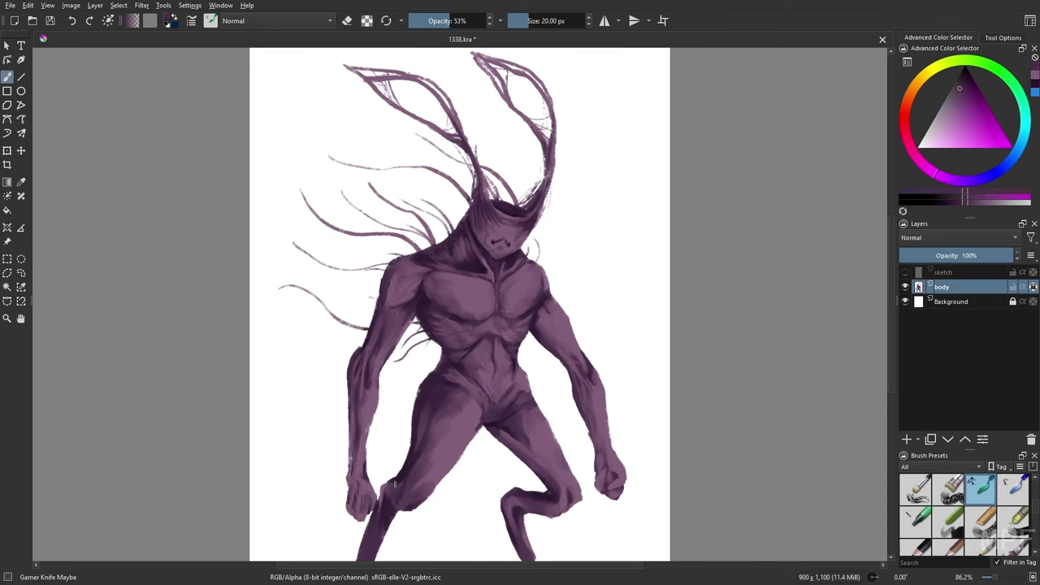
Clean up the knee edge beside the hand with the eraser, and sample the thigh's mid purple for the brush at 14 px.
key("slash")
key("e")
key("slash")
left_click(429, 414, "ctrl")
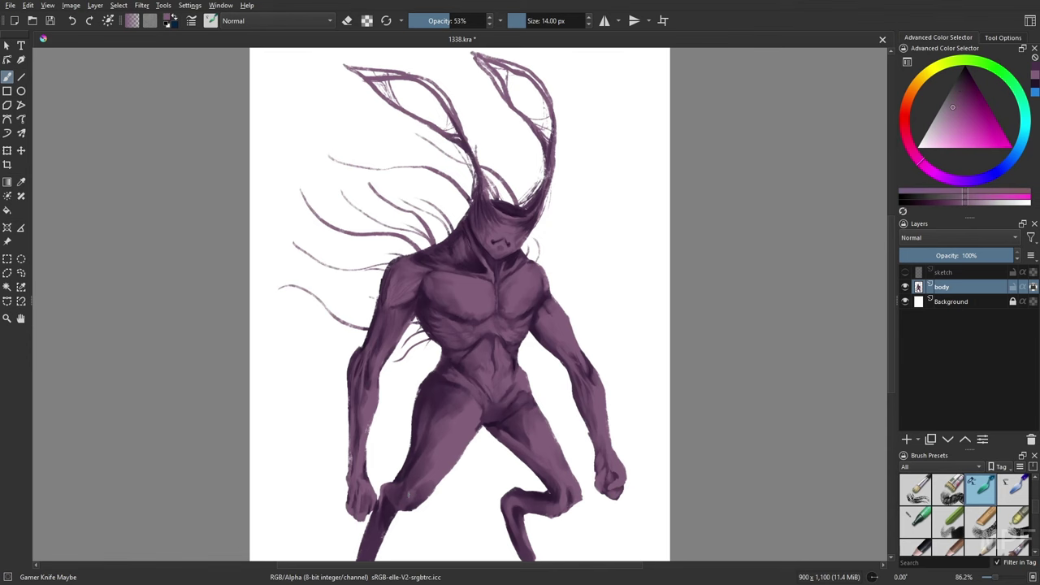
Refine the abdomen and torso creases with sampled purples at 43% opacity, working down from a 12 px to a 9 px brush.
key("i")
key("bracketleft")
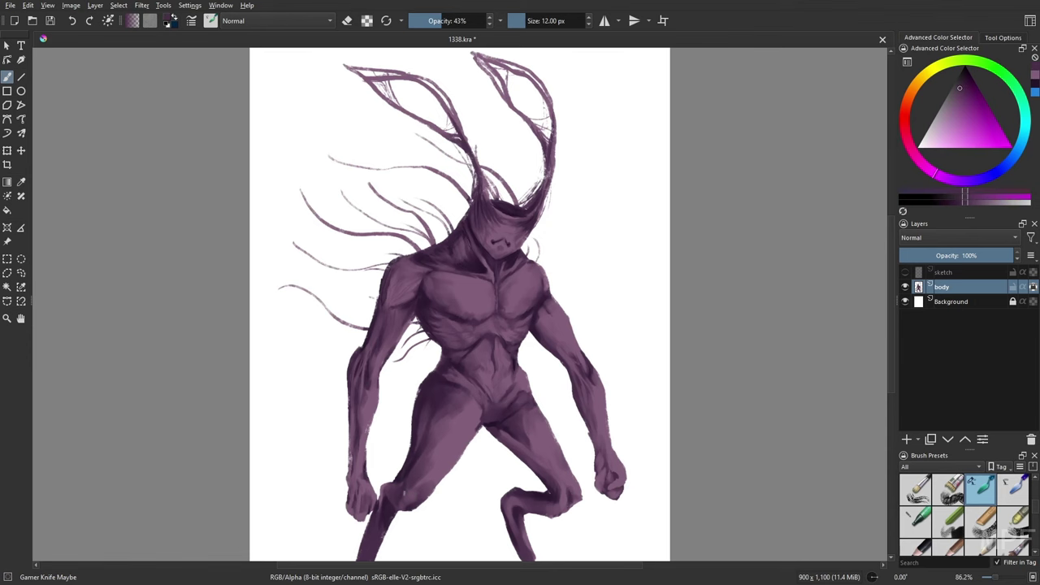
left_click(454, 483, "ctrl")
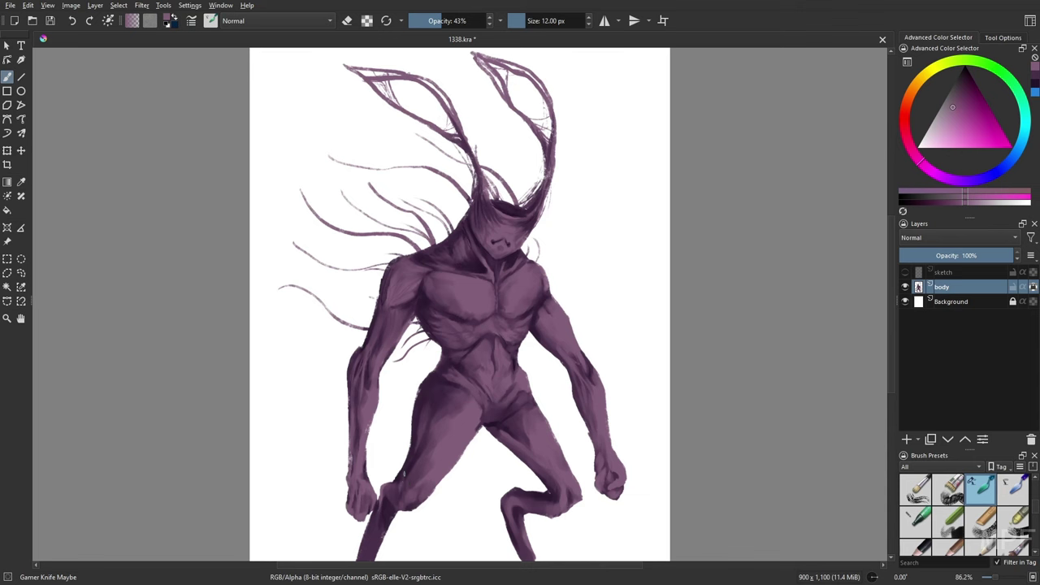
key("m")
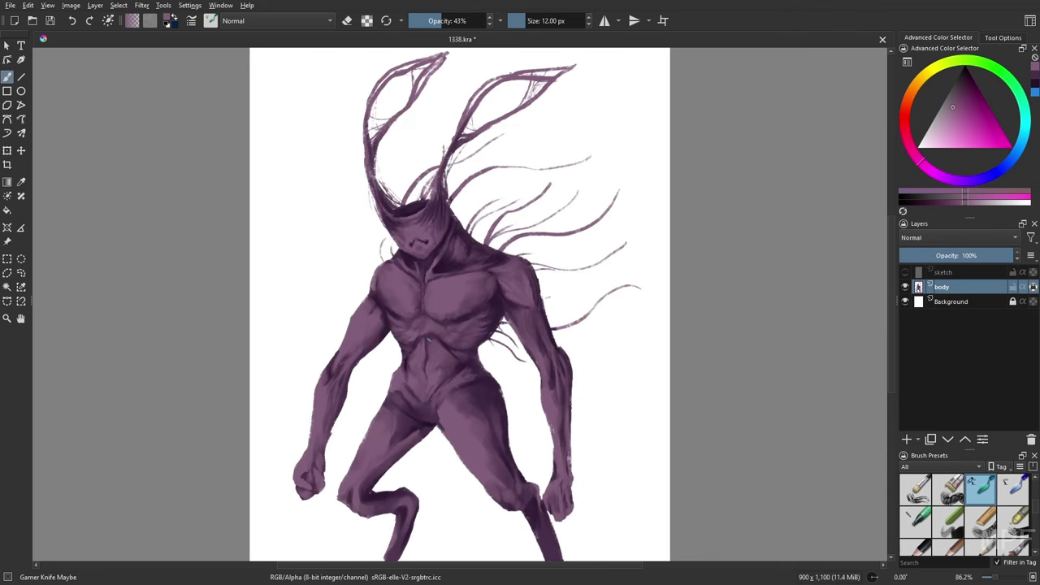
key("bracketleft")
key("bracketleft")
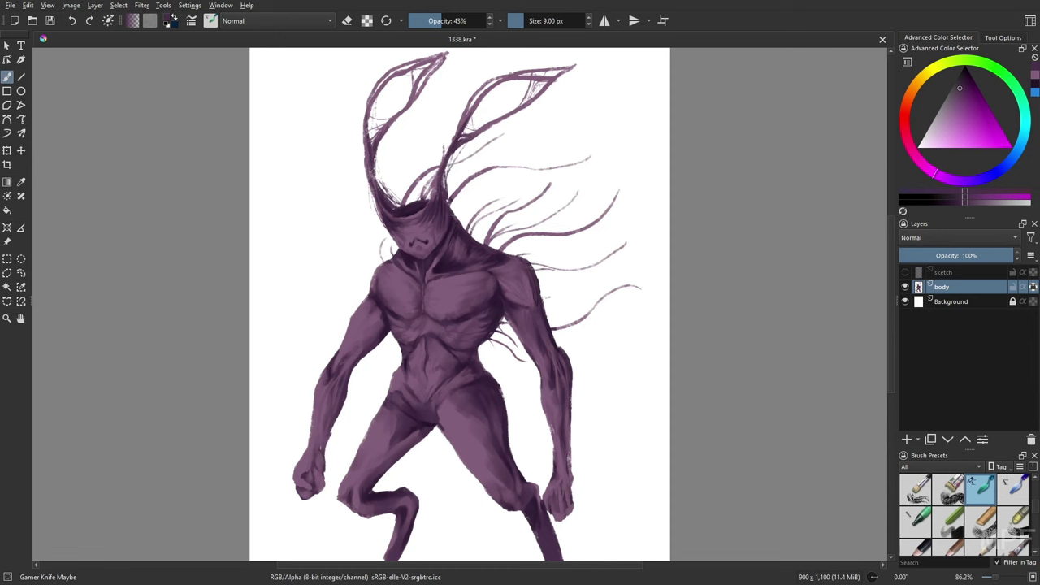
Paint light purple muscle highlights on the shoulder, collar area and chest with the 9 px brush.
left_click(492, 274, "ctrl")
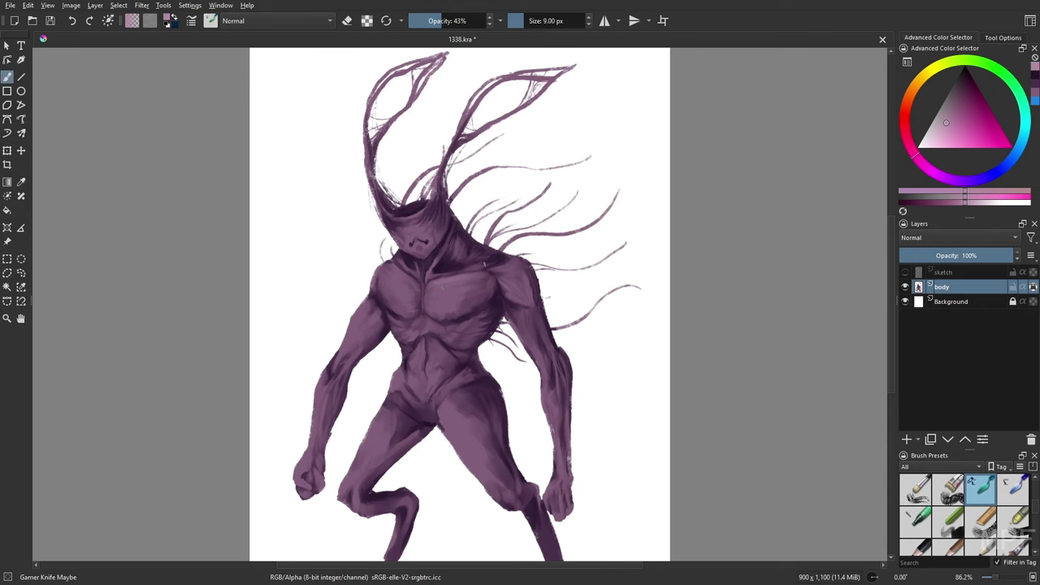
mouse_move(509, 268)
left_mouse_down()
mouse_move(521, 258)
mouse_move(530, 278)
left_mouse_up()
left_click_drag(429, 268, 443, 245)
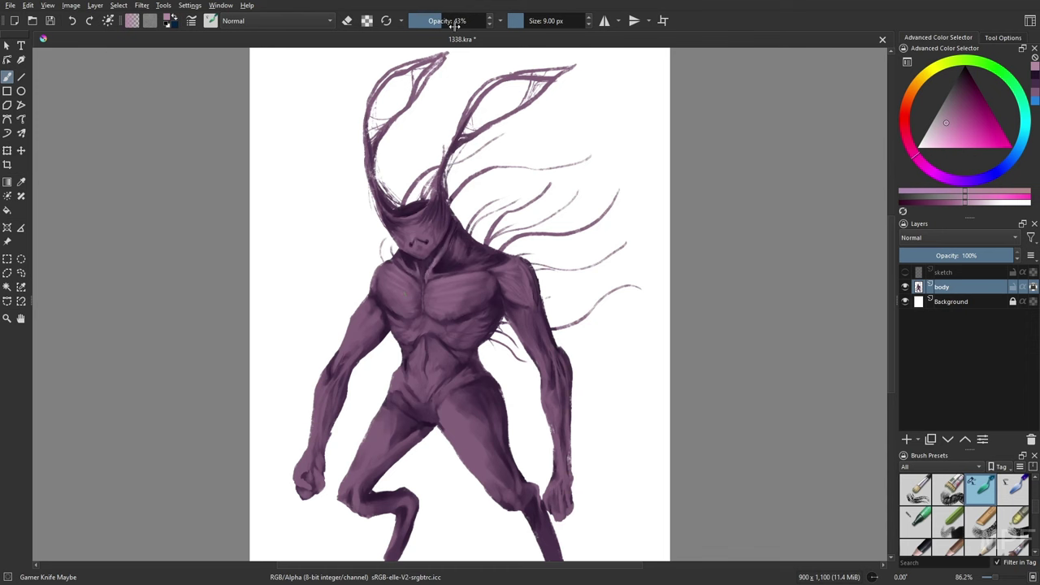
Raise the brush opacity to 83% and add fine 6 px light purple fiber strokes on the neck muscle and abdomen.
left_click_drag(455, 20, 473, 20)
key("m")
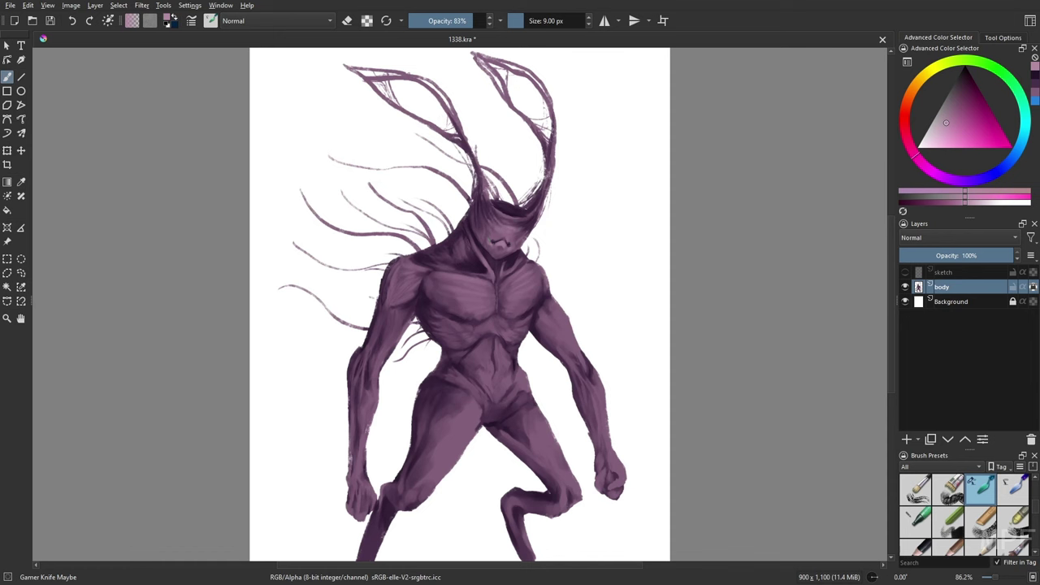
key("bracketleft")
mouse_move(452, 264)
left_mouse_down()
mouse_move(462, 271)
mouse_move(437, 256)
mouse_move(468, 271)
mouse_move(447, 273)
left_mouse_up()
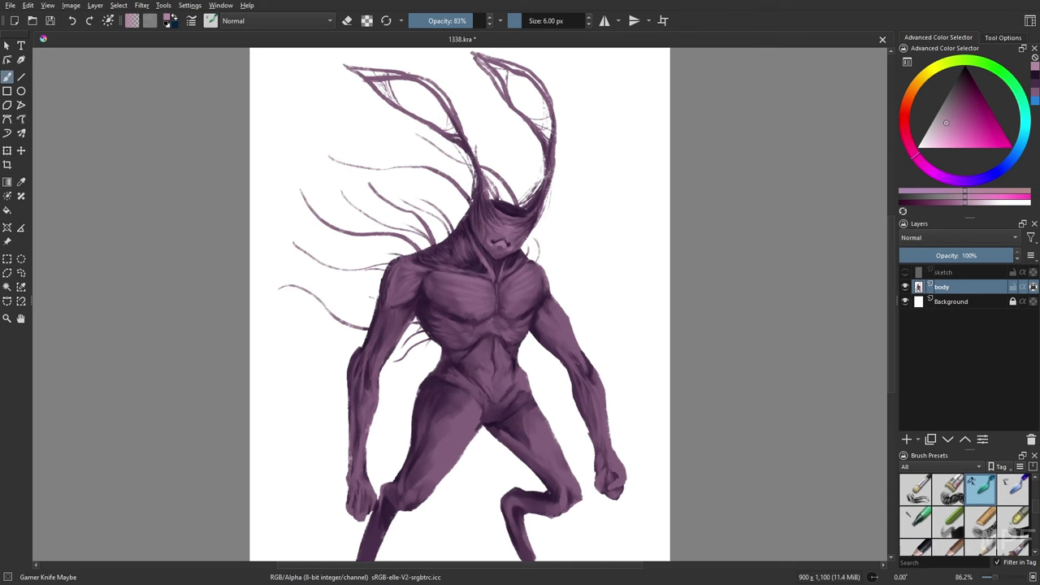
mouse_move(481, 336)
left_mouse_down()
mouse_move(496, 348)
mouse_move(486, 337)
left_mouse_up()
Highlight the forearm and fist on the bent-leg side in light purple with the brush at 11 px.
key("bracketright")
key("bracketright")
key("bracketright")
key("bracketright")
key("bracketright")
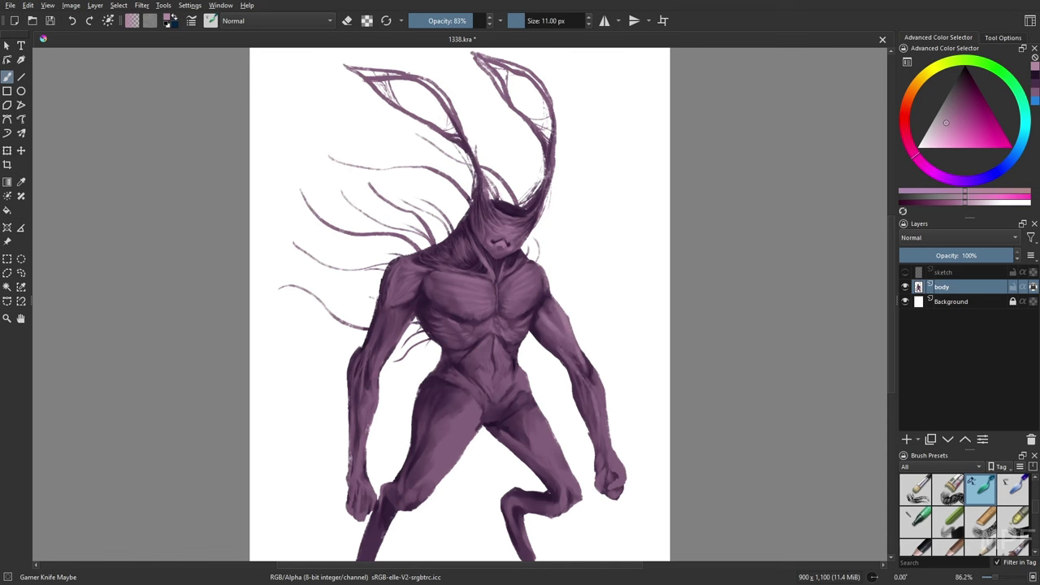
mouse_move(607, 428)
left_mouse_down()
mouse_move(618, 486)
mouse_move(604, 476)
left_mouse_up()
mouse_move(609, 472)
left_mouse_down()
mouse_move(614, 480)
mouse_move(600, 457)
left_mouse_up()
key("m")
left_click_drag(331, 431, 331, 401)
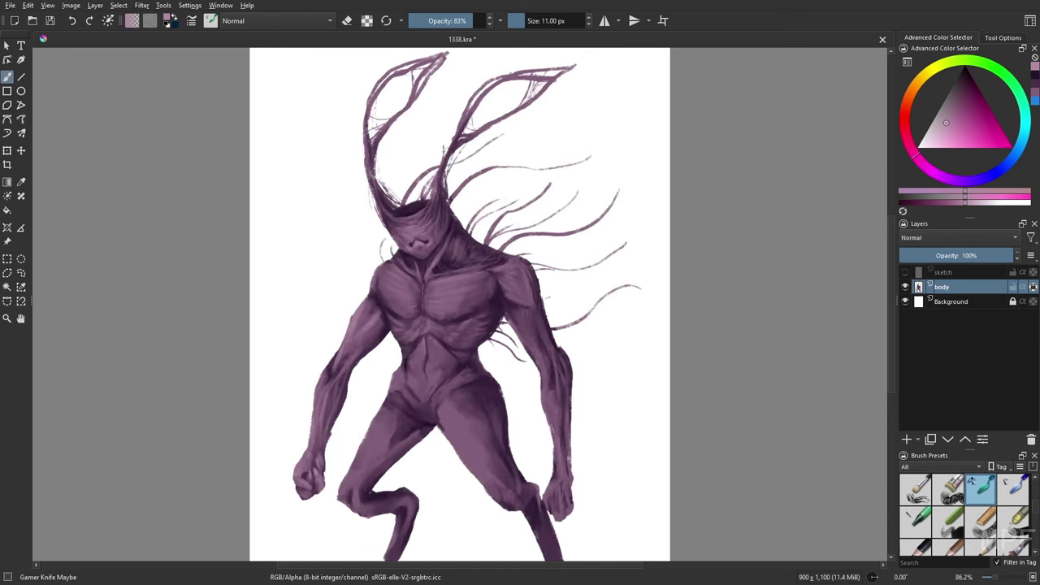
Highlight the other forearm and hand with light purple strokes following the muscles.
left_click_drag(561, 466, 568, 383)
left_click_drag(544, 389, 544, 364)
left_click_drag(546, 416, 547, 377)
left_click_drag(552, 434, 551, 399)
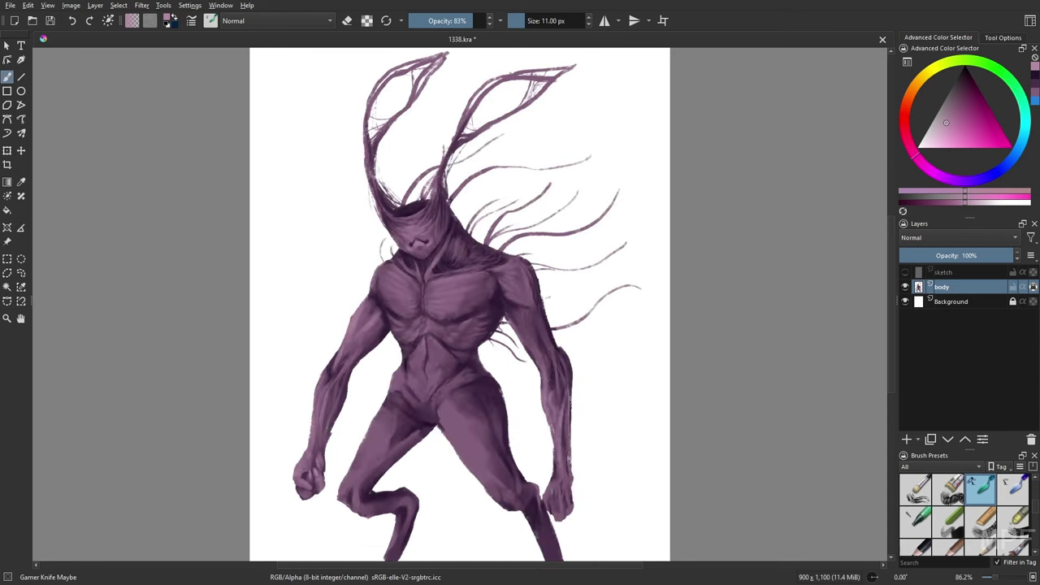
left_click_drag(549, 507, 549, 481)
Add light purple highlights to the inner thigh and the upper part of the bent leg.
left_click_drag(443, 430, 442, 416)
left_click_drag(368, 455, 373, 421)
mouse_move(379, 429)
left_mouse_down()
mouse_move(378, 410)
mouse_move(388, 417)
left_mouse_up()
Blend soft light purple highlights over the other thigh with a larger brush at 42% opacity.
key("i")
key("i")
key("i")
key("i")
key("bracketright")
key("bracketright")
key("bracketright")
left_click_drag(463, 463, 455, 415)
mouse_move(455, 434)
left_mouse_down()
mouse_move(456, 399)
mouse_move(471, 411)
left_mouse_up()
left_click_drag(500, 424, 499, 405)
Highlight the outer edge of the hip in light purple with the brush at 14 px, and reduce the brush size.
key("m")
key("bracketleft")
key("bracketleft")
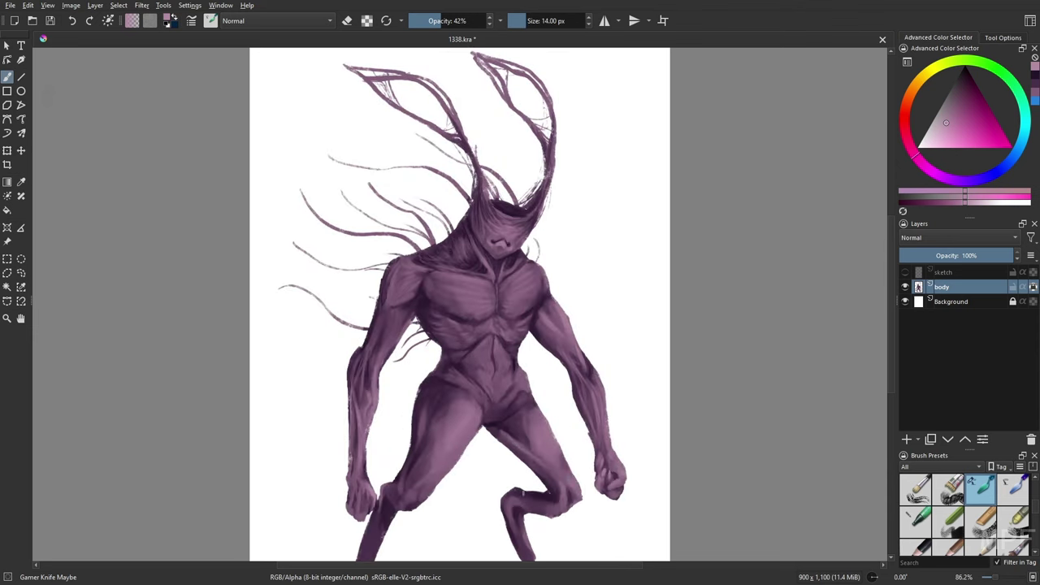
left_click_drag(421, 409, 420, 397)
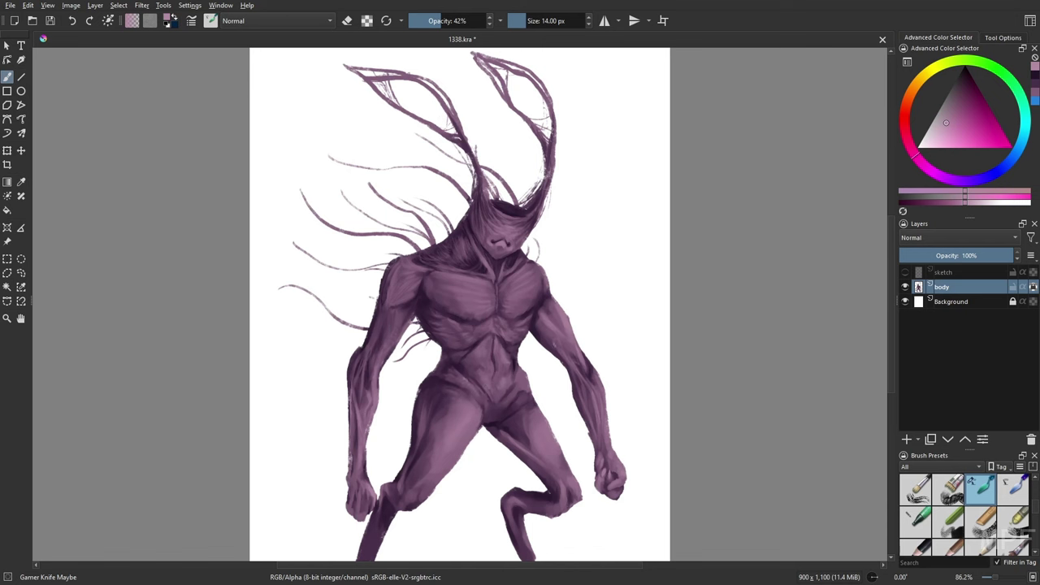
key("bracketleft")
key("bracketleft")
key("bracketleft")
Create a layer named orbs and stamp a light purple 59 px disc at 100% opacity inside each eyestalk loop.
key("Insert")
double_click(943, 287)
type("erbs")
key("Return")
right_click(721, 342)
left_click(688, 290)
left_click(420, 100)
left_click(527, 98)
Select the orb in the more slanted eyestalk loop and transform it to adjust its placement, leaving nothing selected.
key("t")
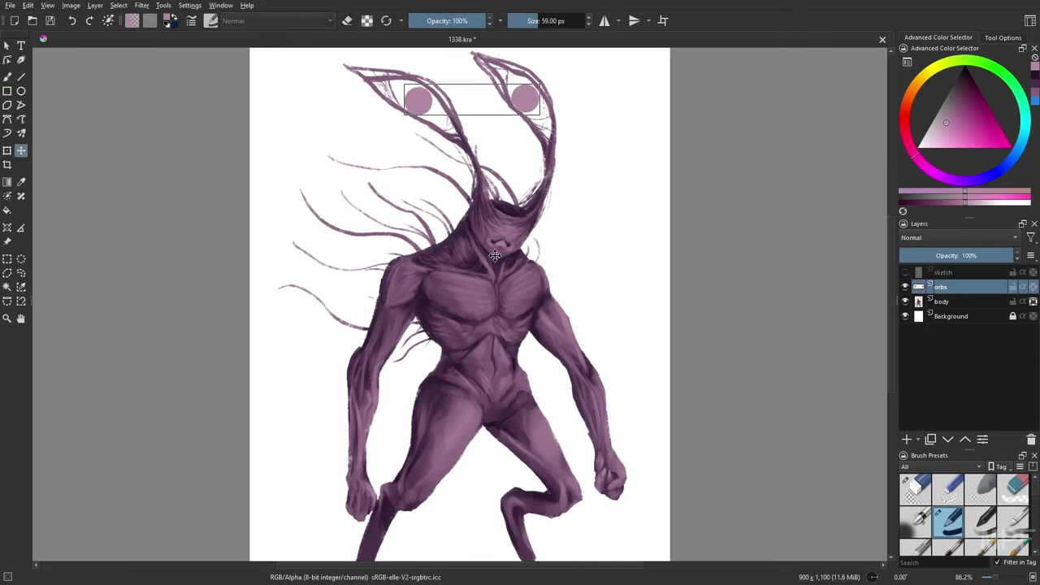
key("b")
left_click(21, 273)
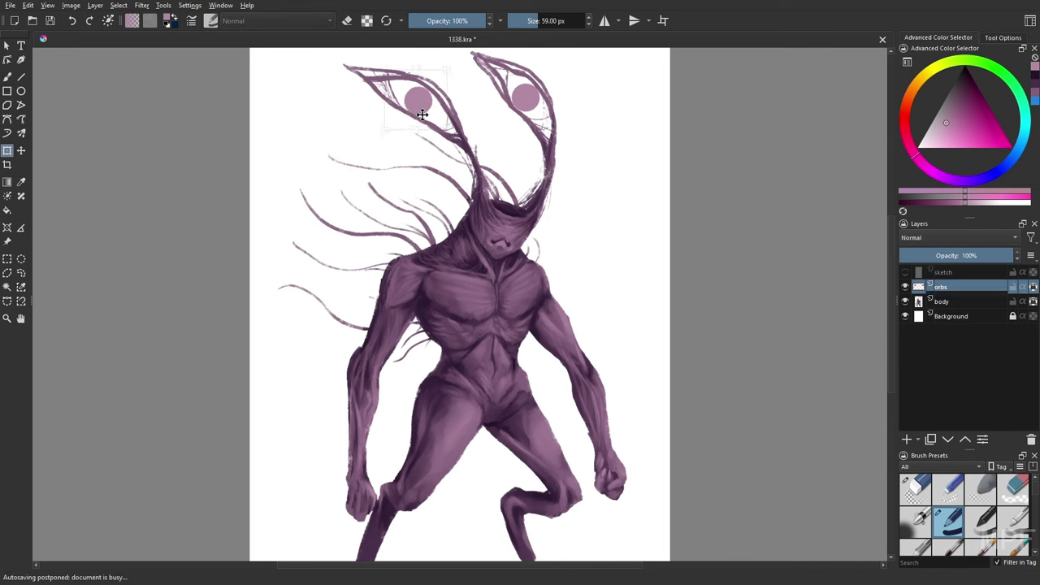
left_click_drag(382, 68, 387, 73)
key("ctrl+shift+a")
Shade both orbs in dark violet with Gamer Knife Maybe at 40.24 px and 42% opacity, and sample their light purple.
key("b")
right_click(753, 374)
left_click(832, 375)
left_click(960, 88)
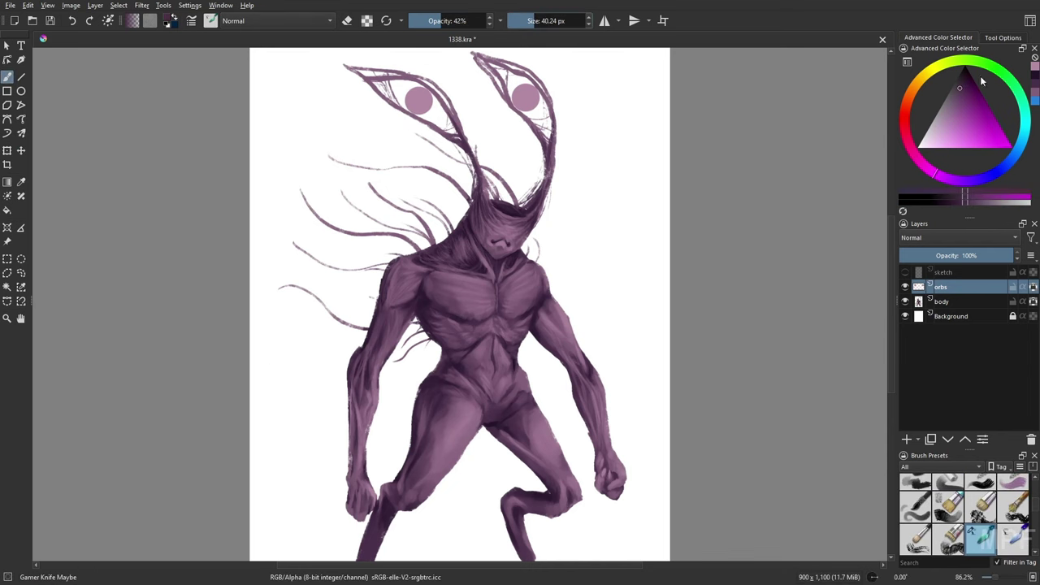
left_click(413, 105)
left_click(521, 100)
left_click(529, 102)
left_click(404, 97)
left_click(413, 103)
left_click(522, 101)
left_click(417, 110)
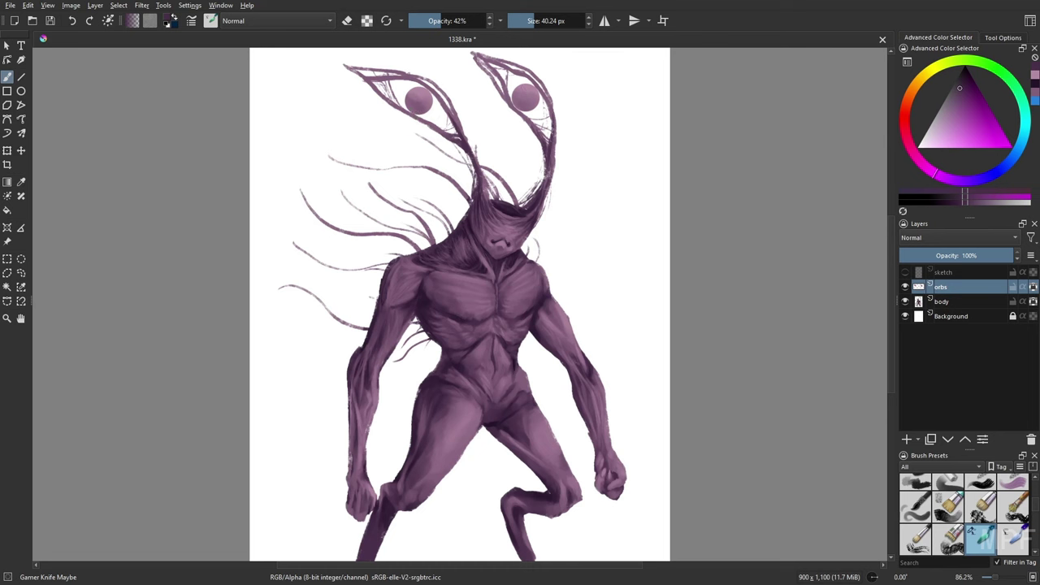
left_click(521, 103)
left_click(412, 94)
left_click(419, 96, "ctrl")
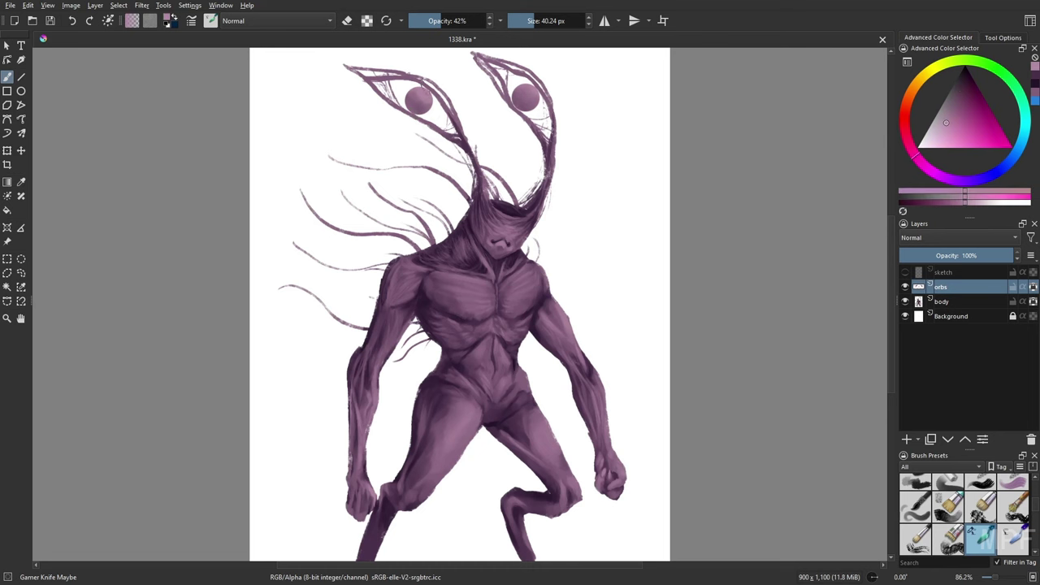
Shade the eyestalk beside the upright orb on the body layer in dark violet with the brush at 15.96 px.
right_click(545, 163)
left_click(569, 187)
key("bracketleft")
key("bracketleft")
key("bracketleft")
key("bracketleft")
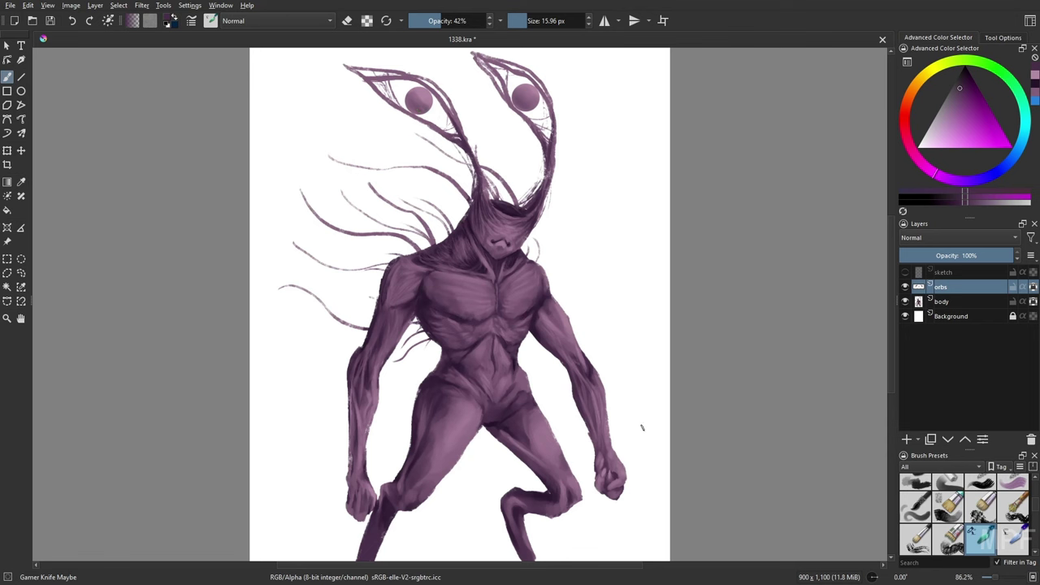
key("Page_Down")
left_click_drag(550, 116, 543, 94)
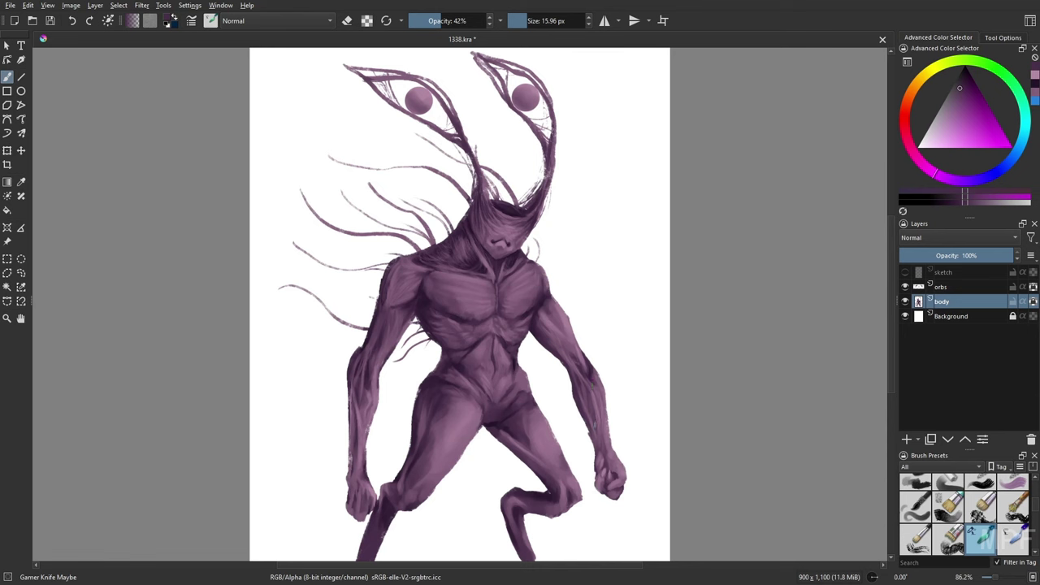
Darken the strand bases behind the neck and the upright eyestalk with sampled near-black violet at 72% opacity.
left_click(422, 242, "ctrl")
key("o")
key("o")
key("o")
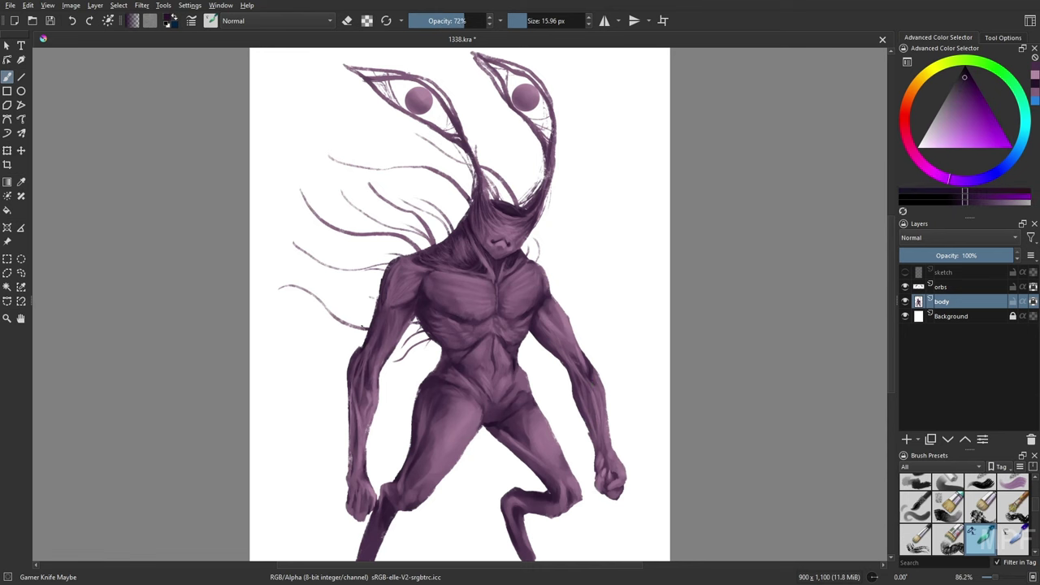
mouse_move(442, 224)
left_mouse_down()
mouse_move(420, 218)
mouse_move(511, 188)
mouse_move(490, 192)
left_mouse_up()
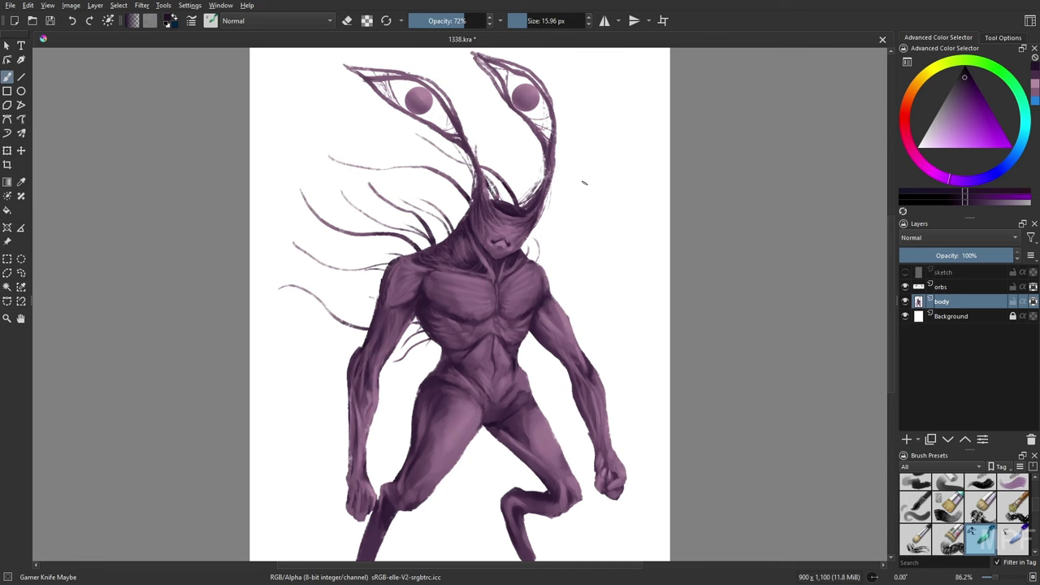
left_click_drag(547, 143, 543, 199)
Highlight the hand beside the knee and its arm in light purple, reducing the brush to 9 px for the arm.
right_click(367, 503)
left_click(390, 410)
left_click_drag(355, 495, 355, 460)
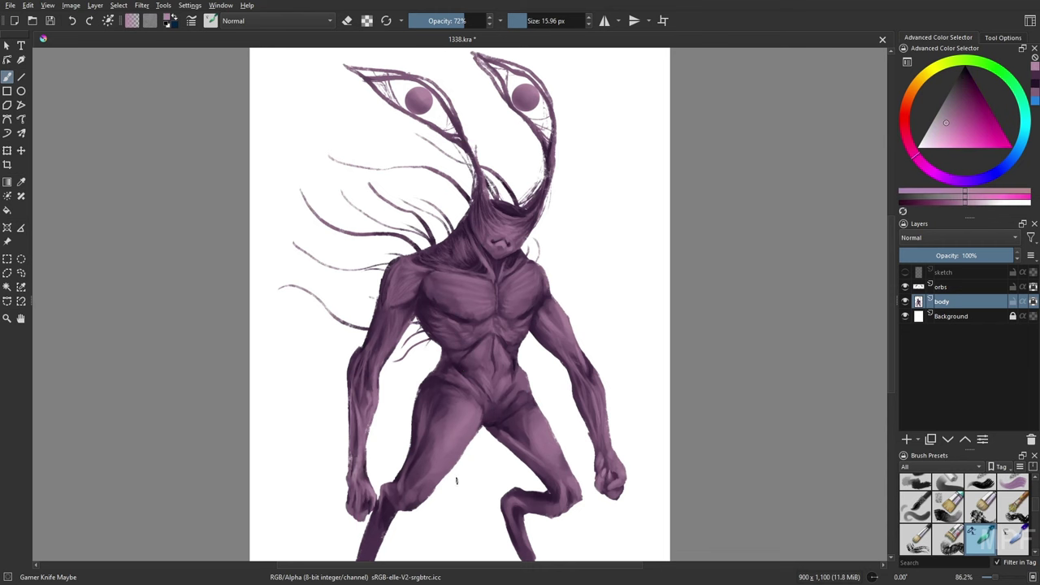
key("bracketleft")
key("bracketleft")
key("bracketleft")
key("bracketleft")
left_click_drag(381, 362, 370, 329)
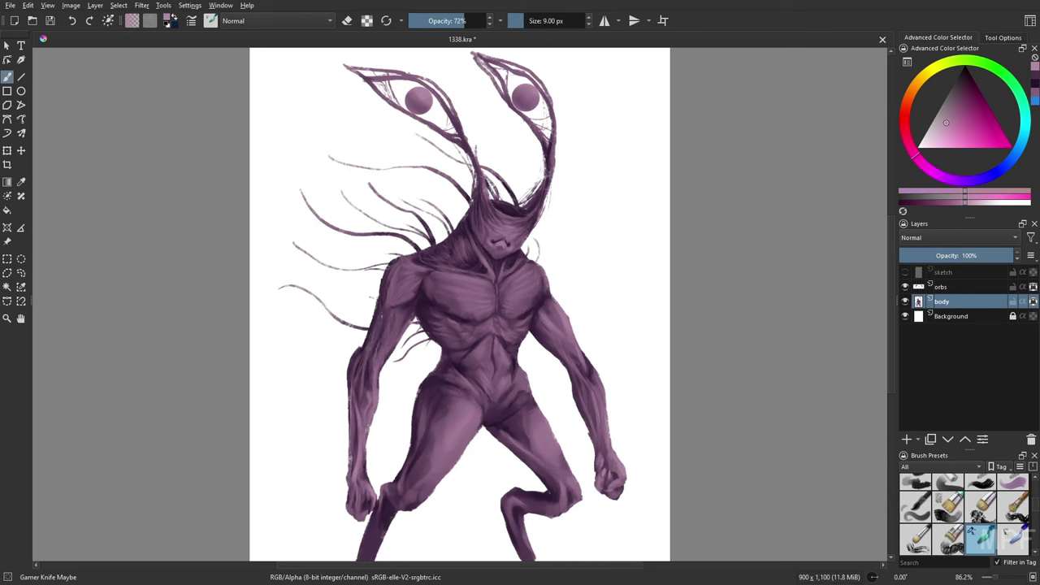
left_click_drag(368, 392, 368, 361)
Outline a pupil on each orb in near-black violet on the orbs layer, using liner at 3 px and Gamer Knife Maybe at 5 px.
key("bracketleft")
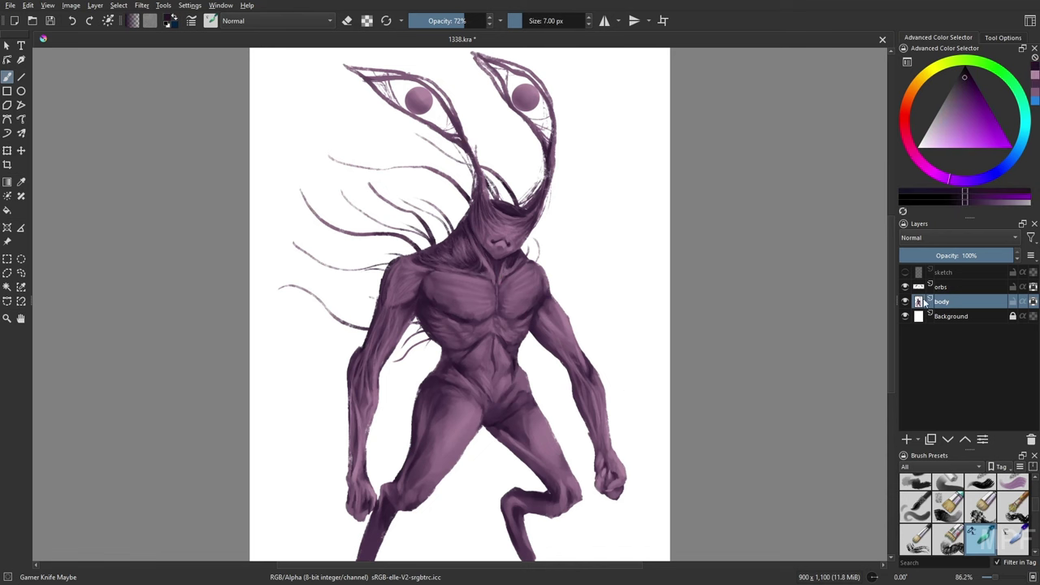
key("Page_Up")
key("slash")
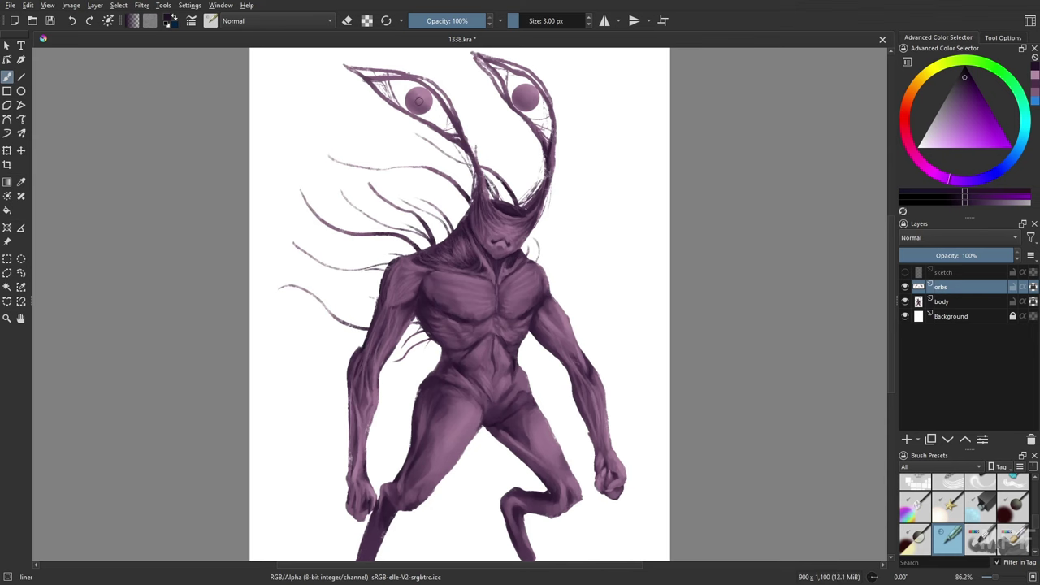
key("slash")
right_click(531, 96)
key("bracketleft")
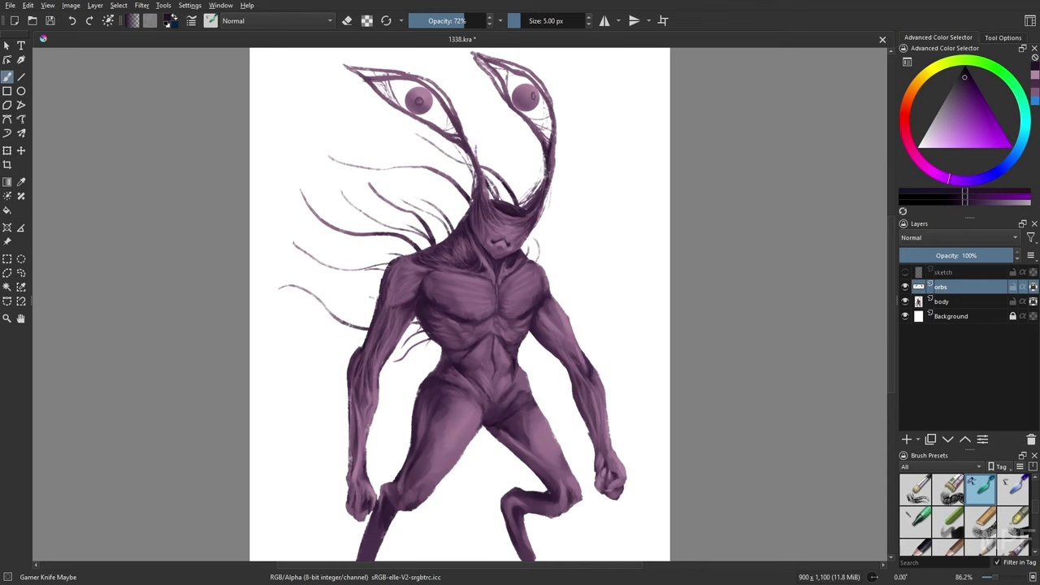
Detail the pupils with the 3 px liner, using sampled light purple inside and near-black violet at the center.
left_click(525, 96, "ctrl")
key("slash")
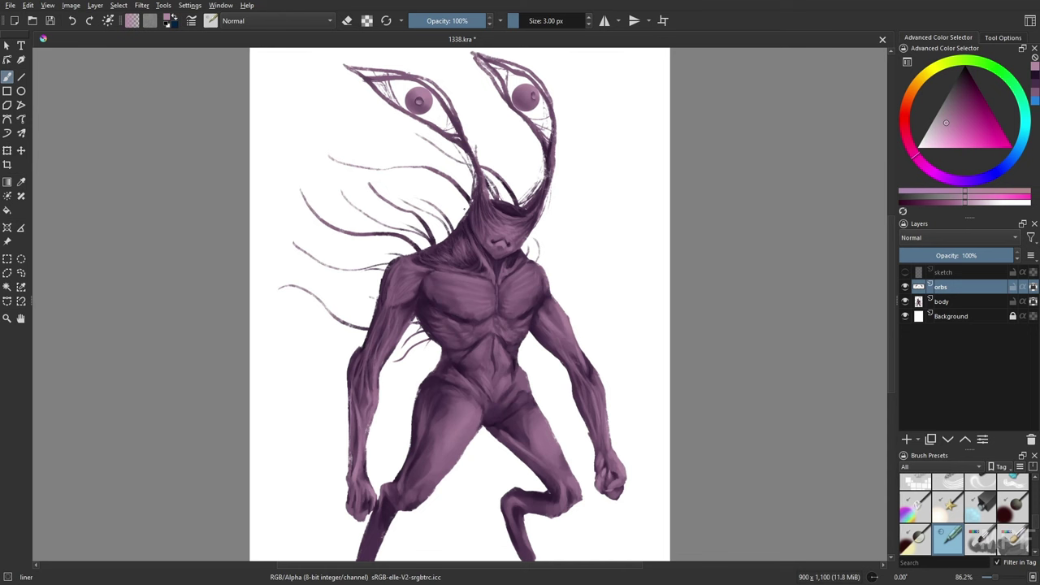
left_click(465, 210, "ctrl")
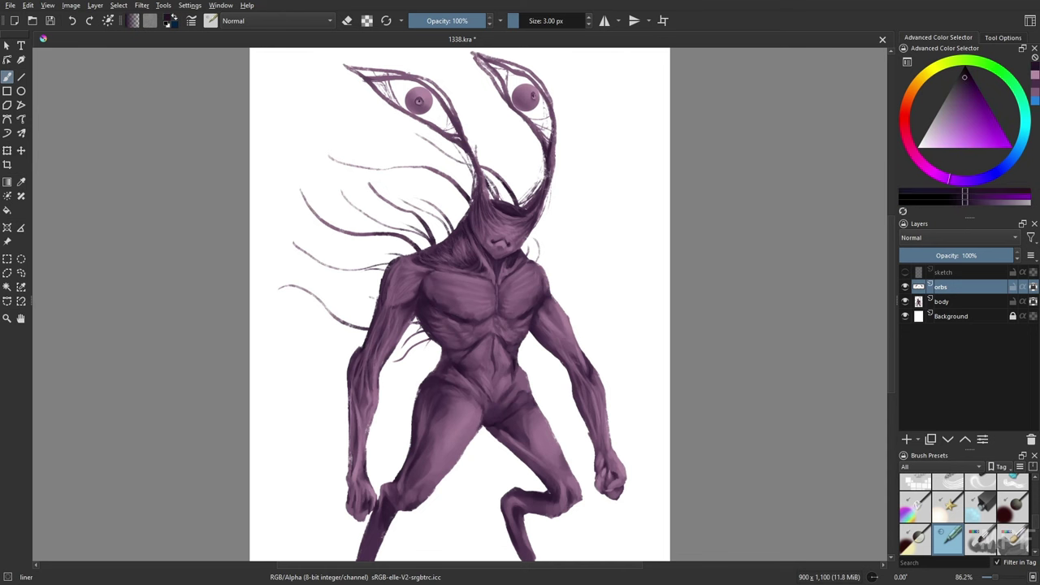
Add pale pink highlights to the tops of the orbs with Gamer Knife Maybe at 14 px and 61% opacity.
key("slash")
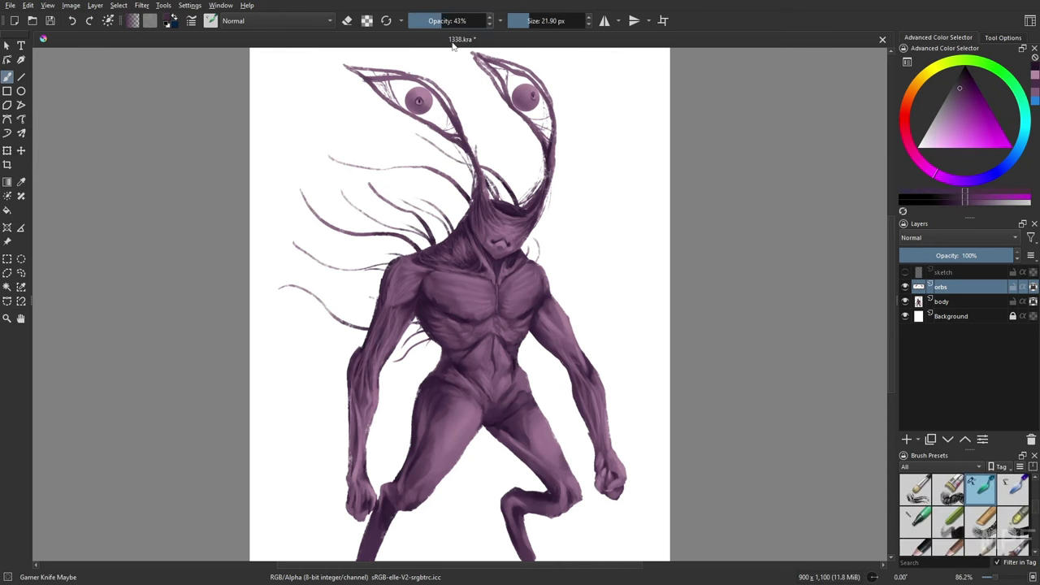
left_click(536, 113, "ctrl")
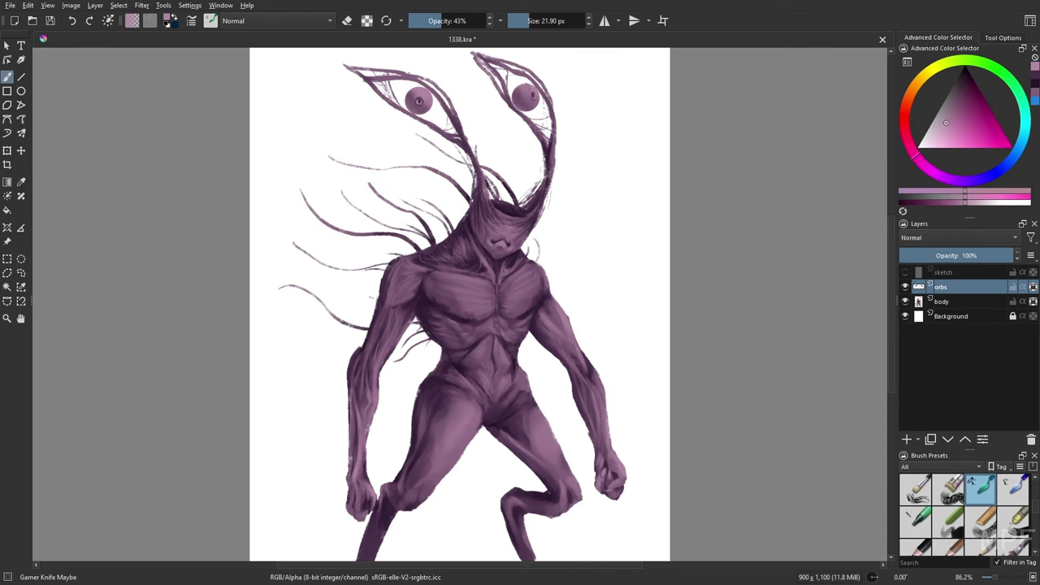
key("bracketleft")
key("bracketleft")
key("bracketleft")
left_click(939, 141)
key("o")
key("o")
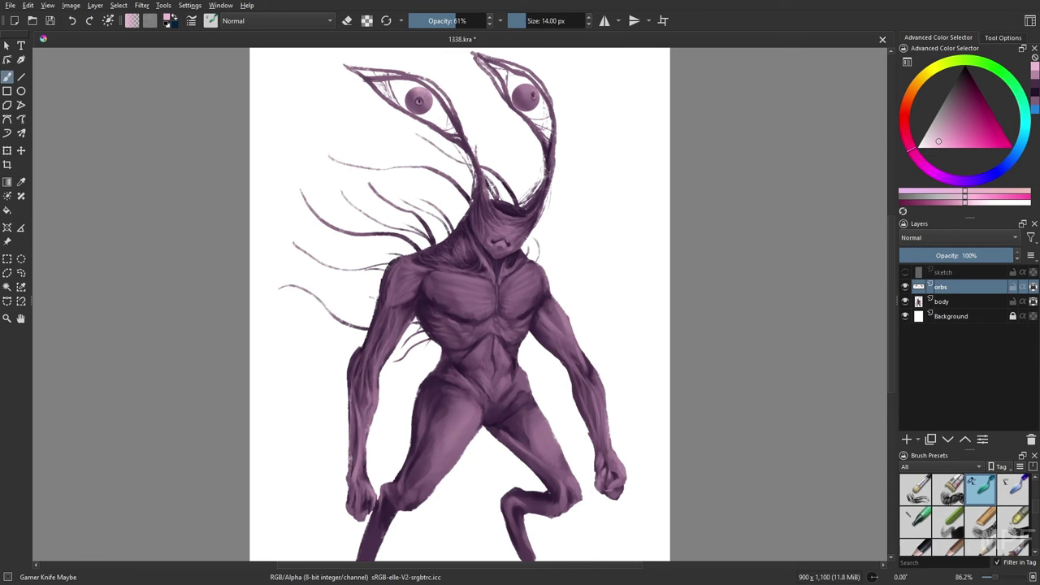
left_click_drag(528, 85, 537, 92)
Add fine pale pink highlights to one arm and thigh on the body layer, using the brush at 6 px and 83% opacity.
left_click(955, 301)
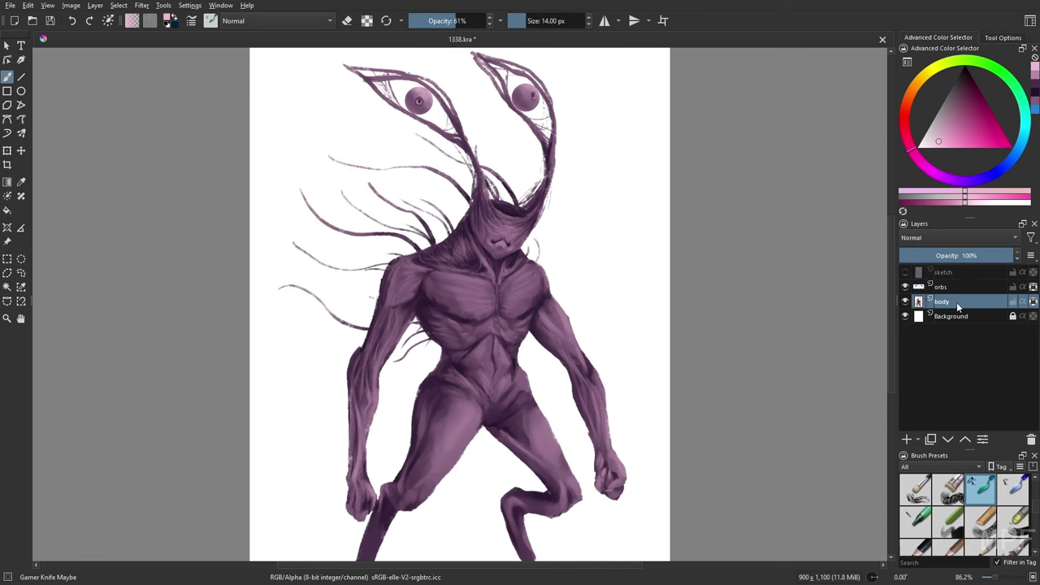
key("bracketleft")
key("bracketleft")
key("bracketleft")
key("bracketleft")
key("bracketleft")
key("bracketleft")
key("o")
key("o")
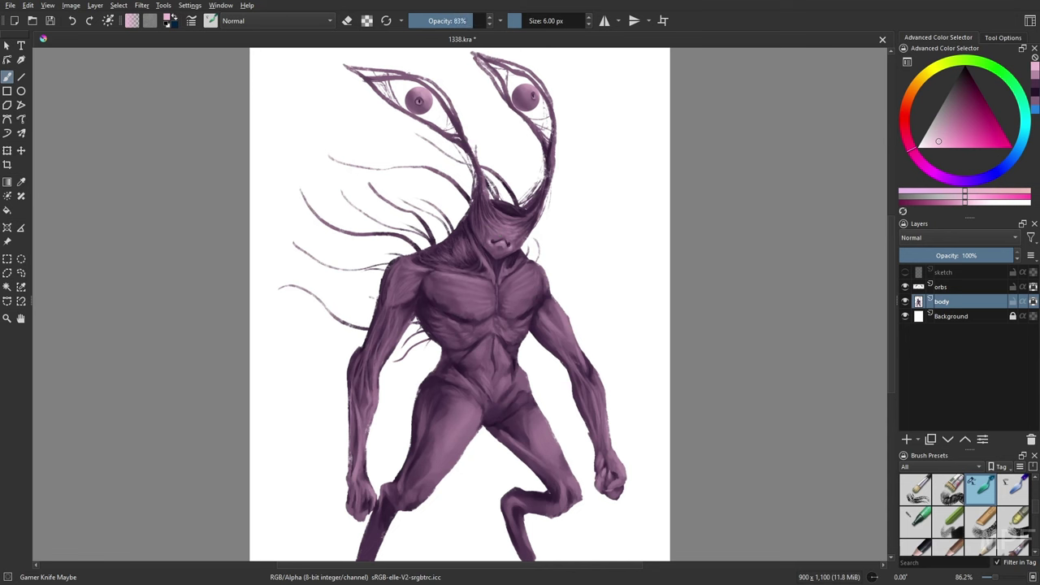
key("1")
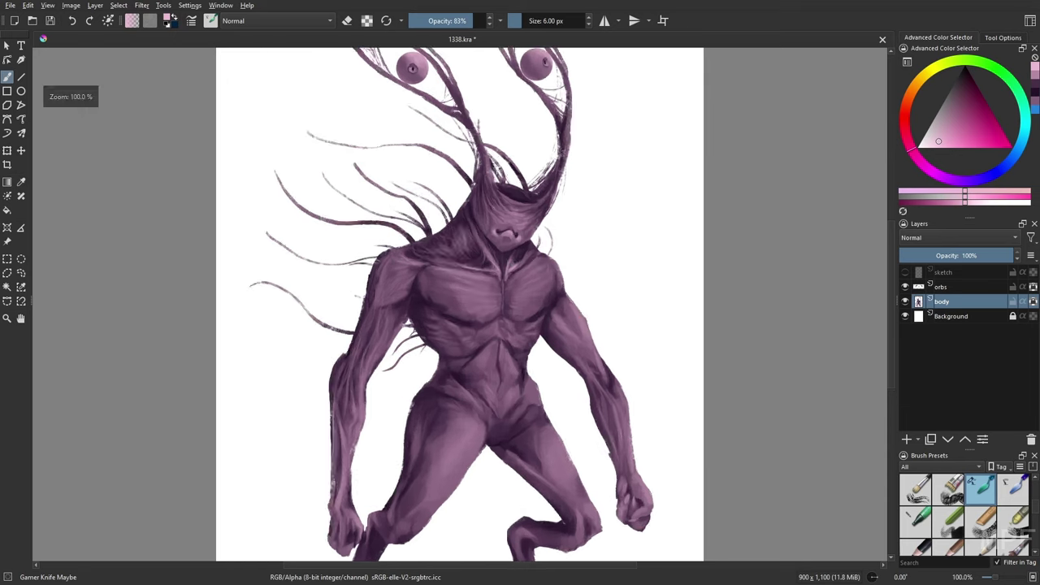
key("m")
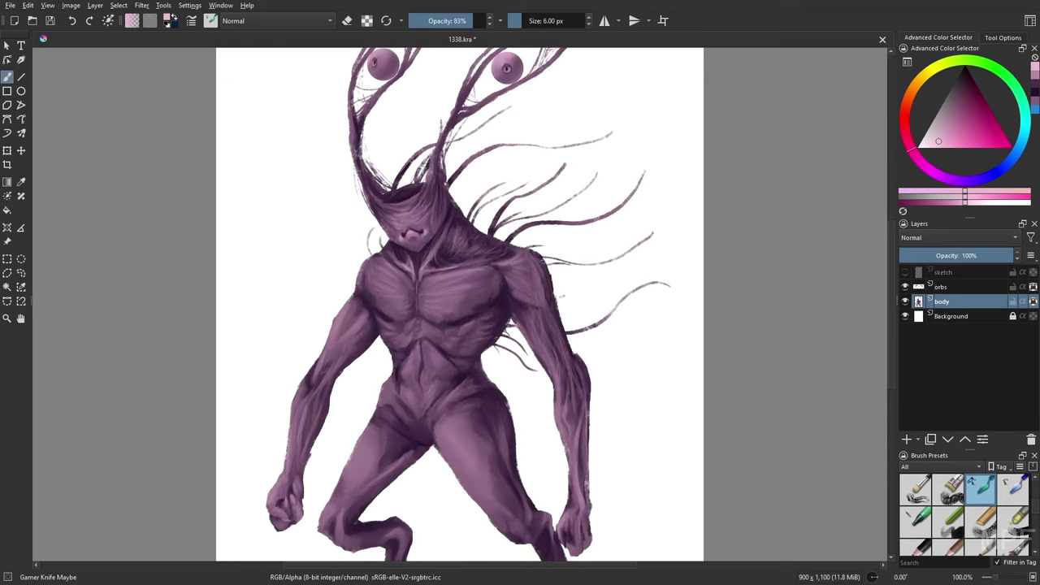
mouse_move(343, 345)
left_mouse_down()
mouse_move(301, 409)
mouse_move(299, 457)
mouse_move(273, 502)
left_mouse_up()
left_click_drag(366, 434, 354, 460)
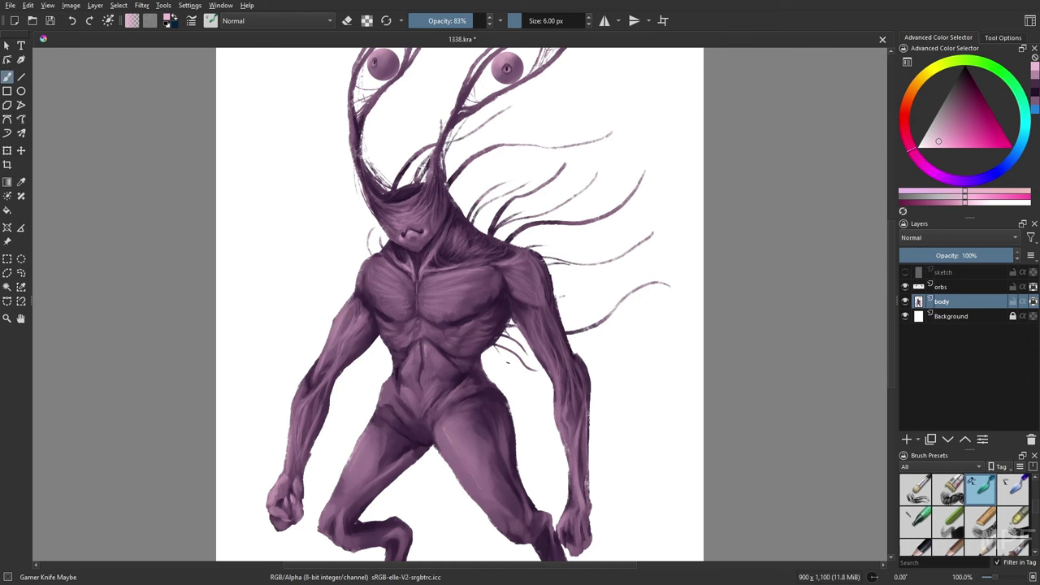
Refine the body's pale pink highlights with the brush at 7 px and 52% opacity and at 5 px and full opacity.
key("bracketright")
key("bracketright")
key("bracketright")
key("i")
key("i")
key("i")
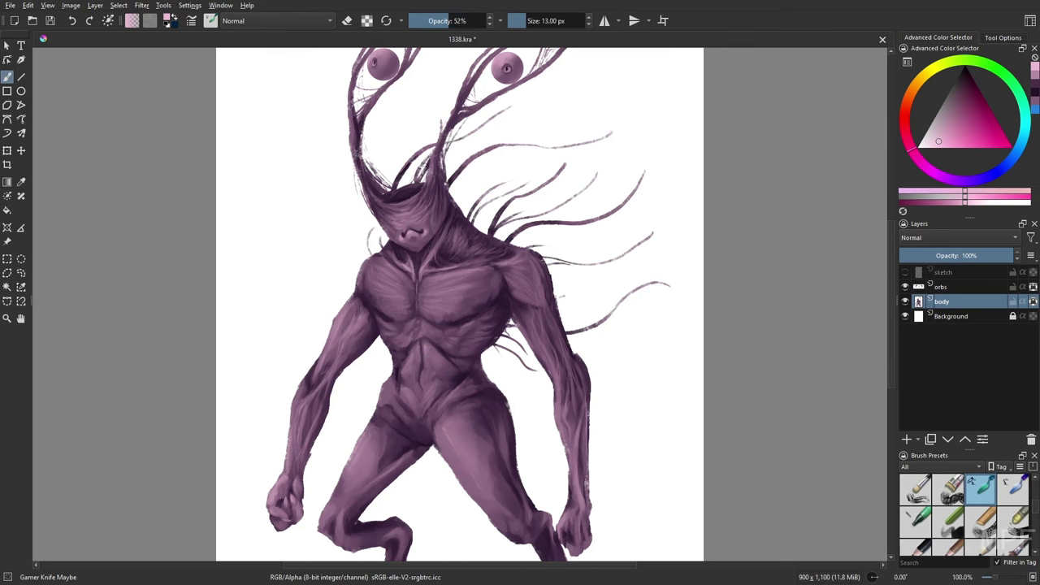
key("m")
key("bracketleft")
key("bracketleft")
key("bracketleft")
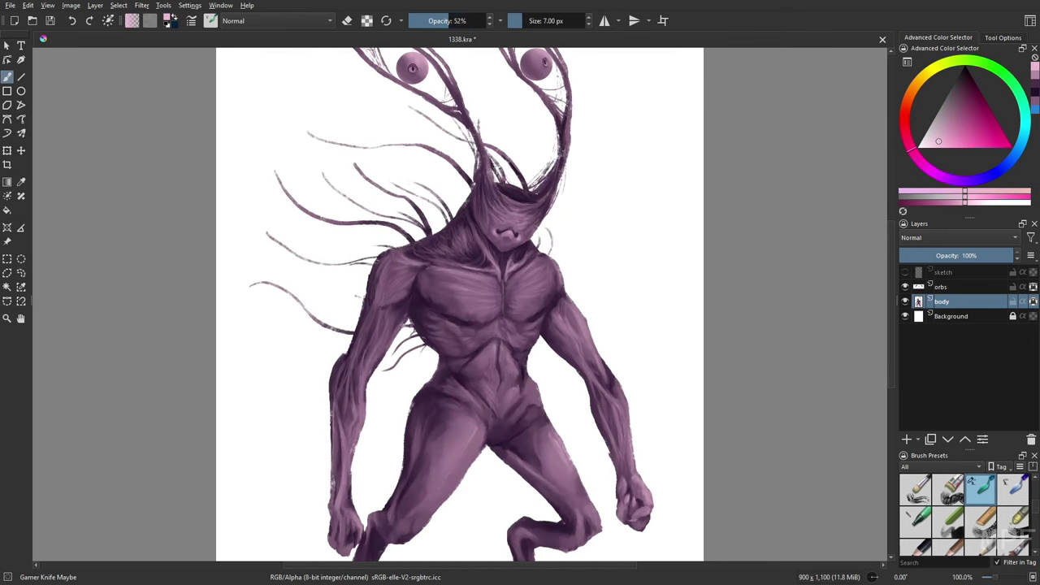
key("slash")
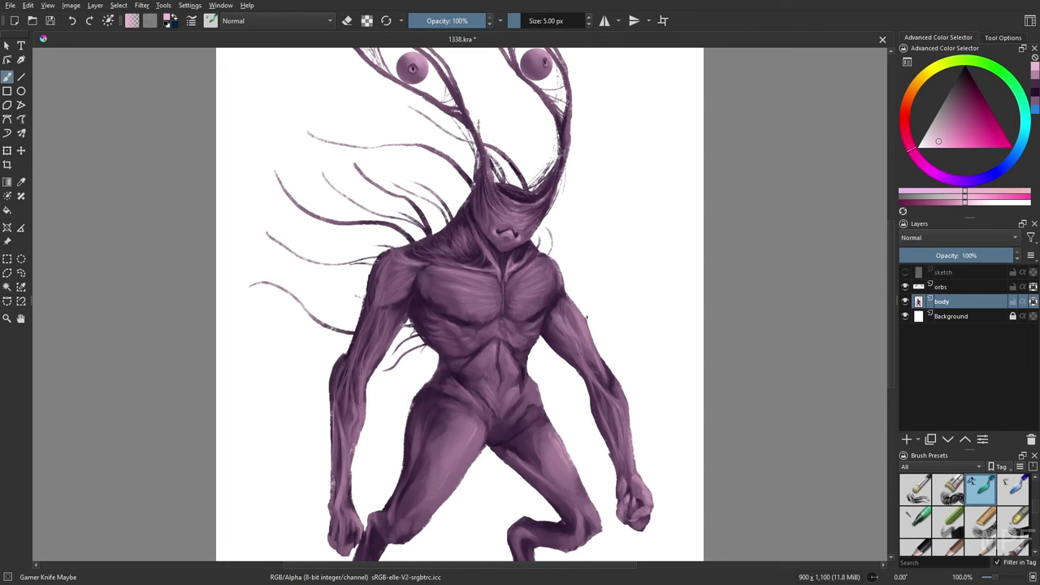
Shade the hand beside the knee and the lower thigh in sampled purples at 59% opacity and 8.35 px.
left_click(503, 392, "ctrl")
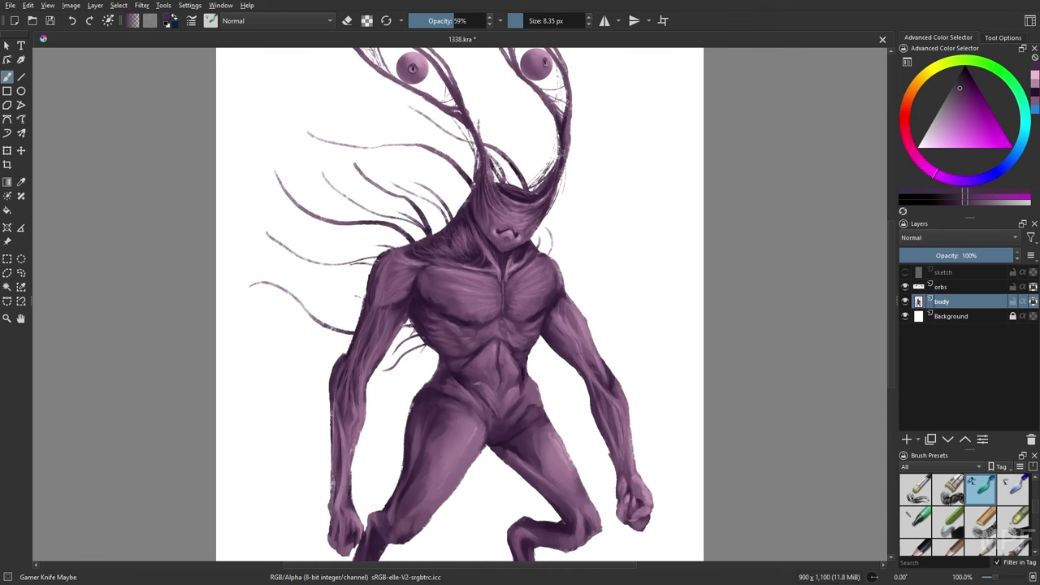
left_click_drag(659, 314, 663, 284)
right_click(360, 395)
left_click(355, 512)
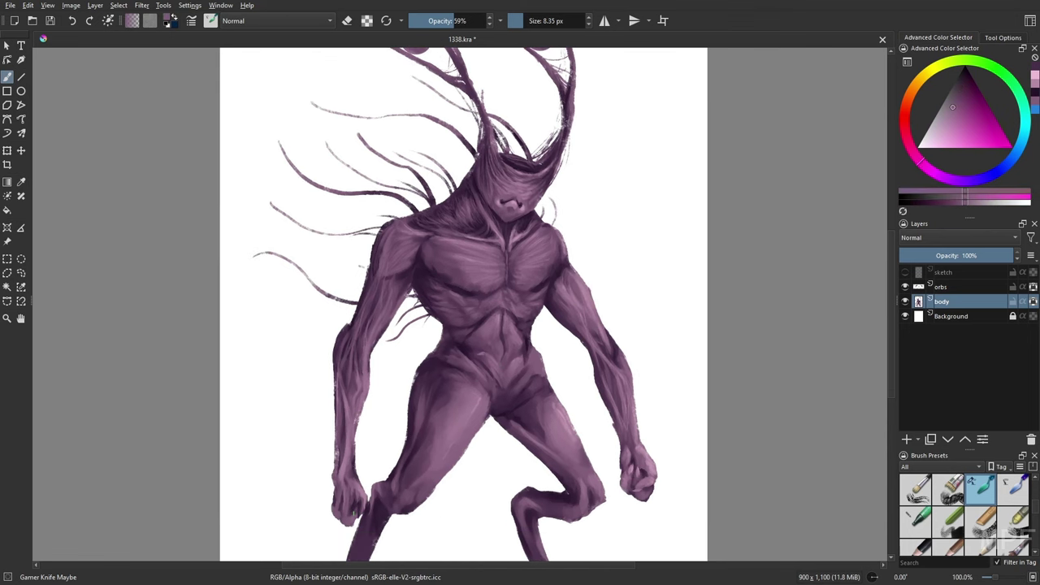
left_click_drag(410, 471, 391, 516)
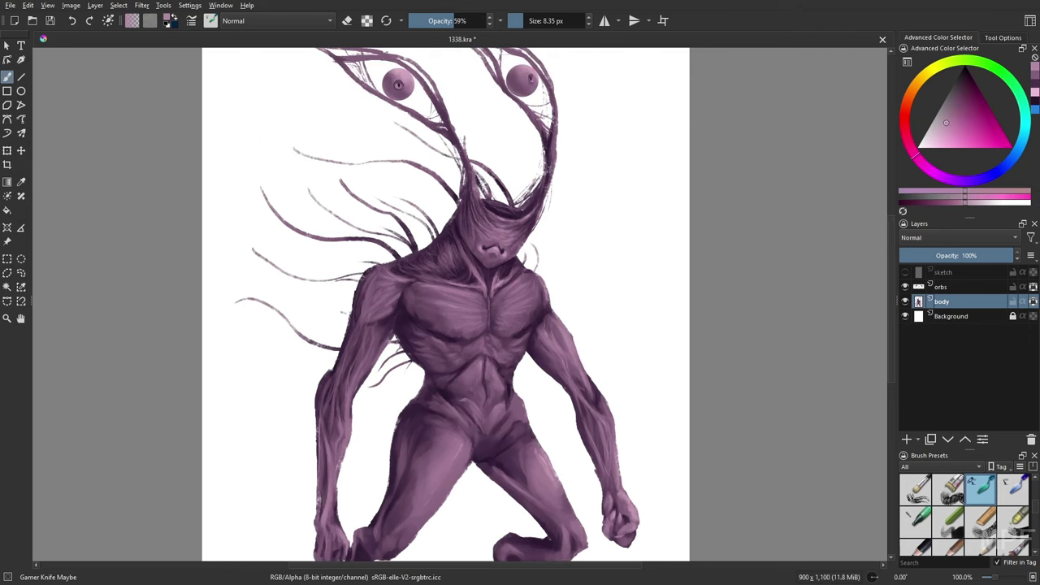
Deepen the dark lines on the eyelid, chest and thigh in near-black violet, reducing the brush to 5 px at 77% opacity.
key("k")
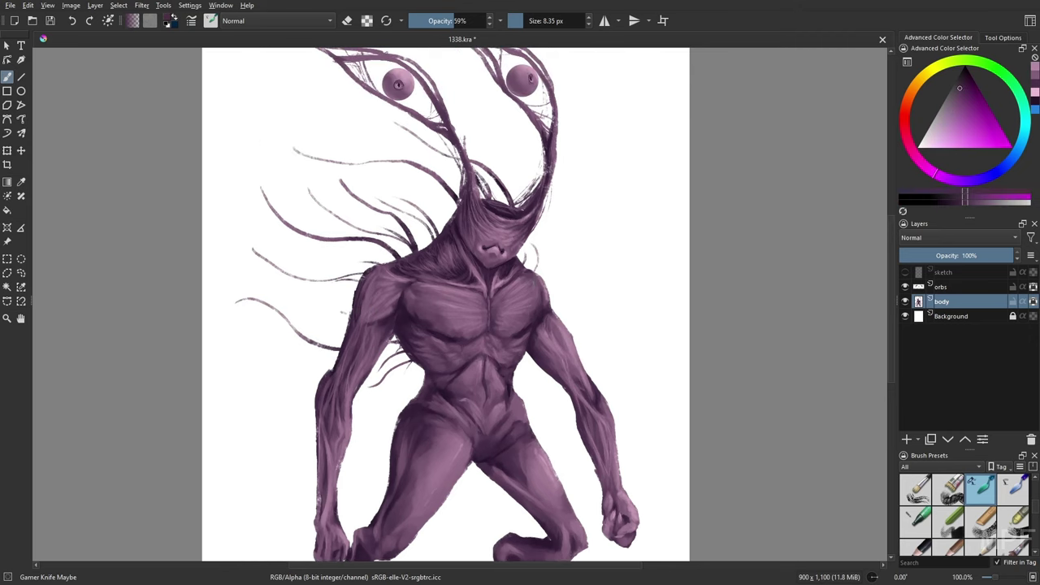
left_click_drag(550, 281, 529, 325)
right_click(529, 325)
left_click(525, 329)
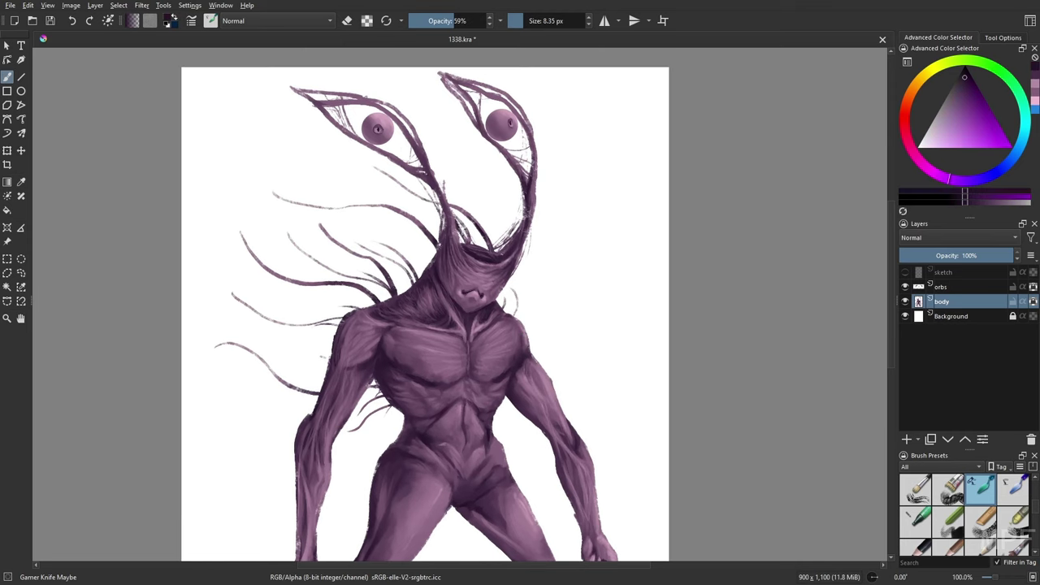
left_click_drag(325, 102, 361, 107)
key("bracketleft")
key("bracketleft")
key("bracketleft")
key("bracketleft")
key("o")
key("o")
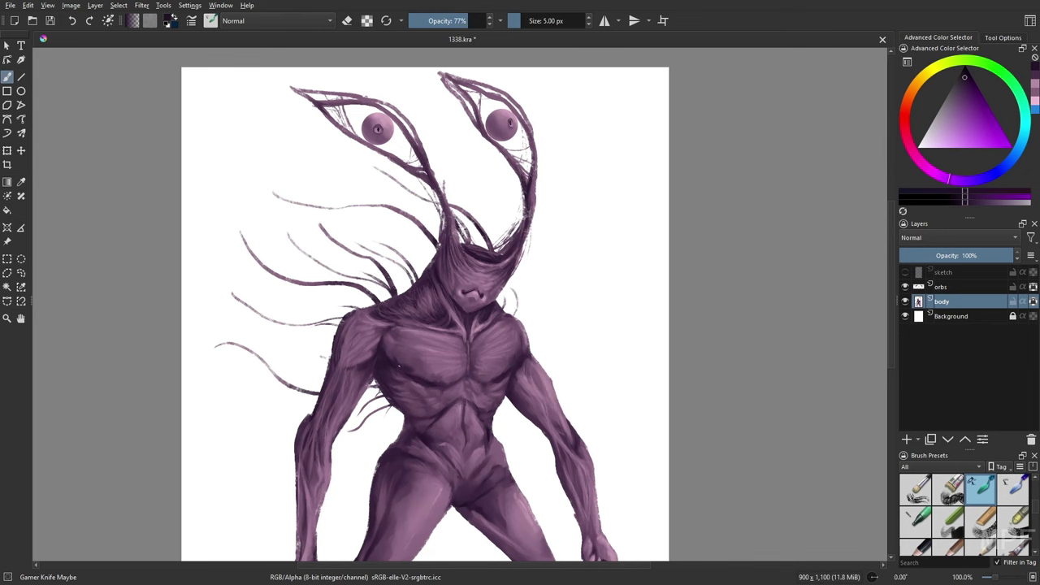
scroll(421, 305, "down", 1)
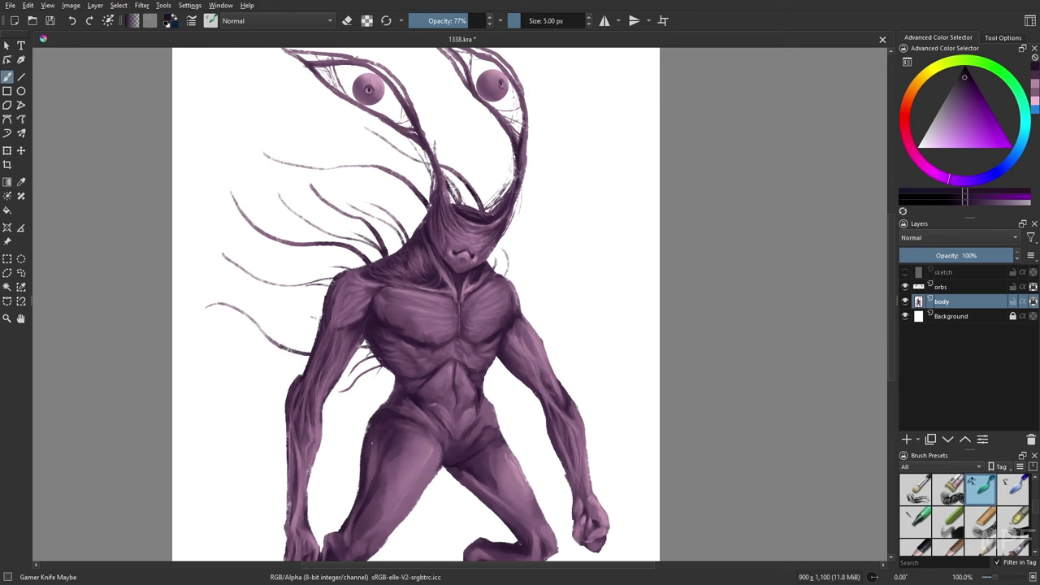
key("]")
key("[")
key("minus")
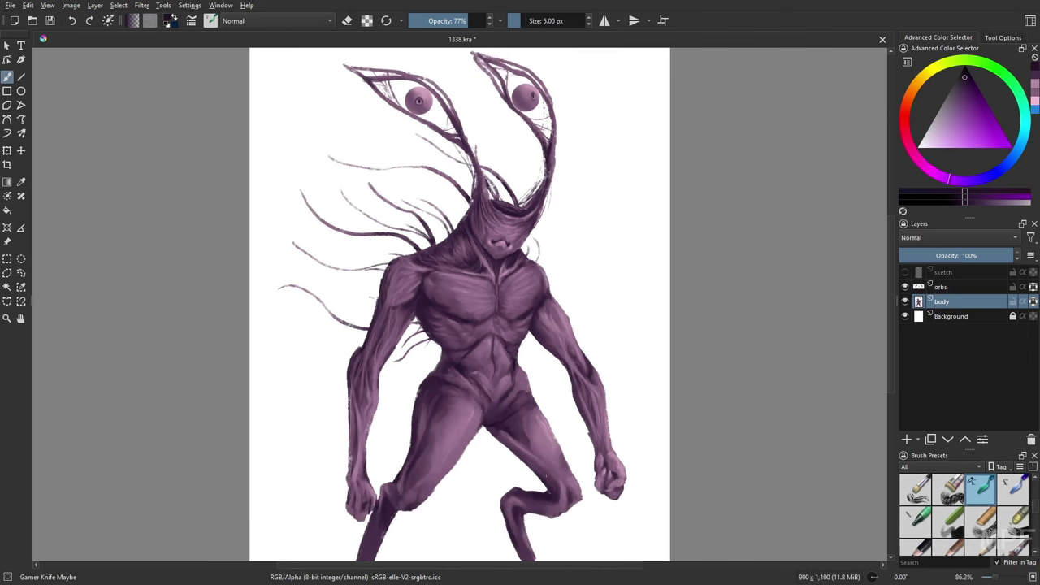
Draw fine pale pink and sampled light purple highlights on the thigh and forearm with the 3 px liner.
key("slash")
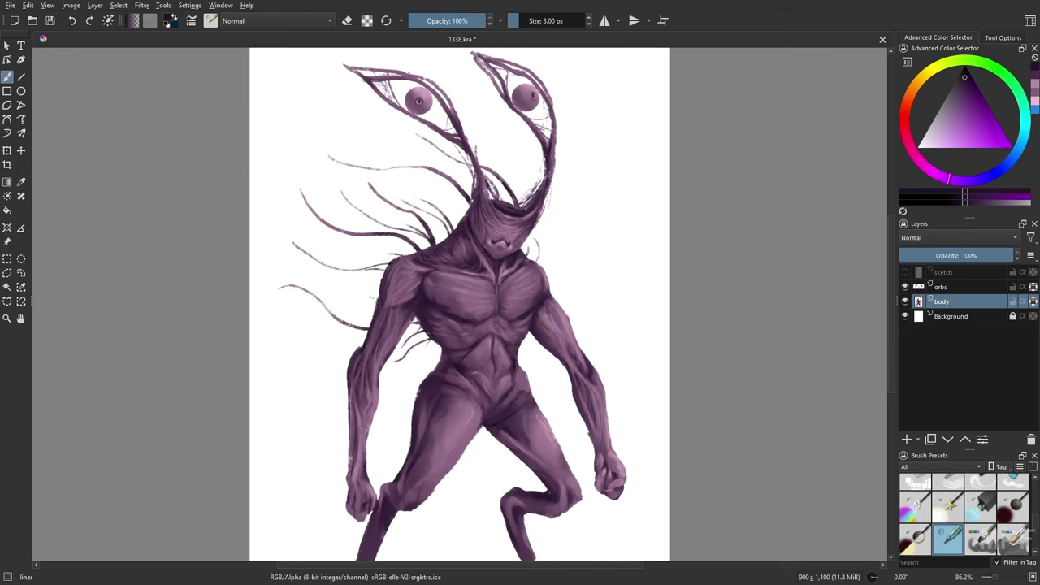
key("x")
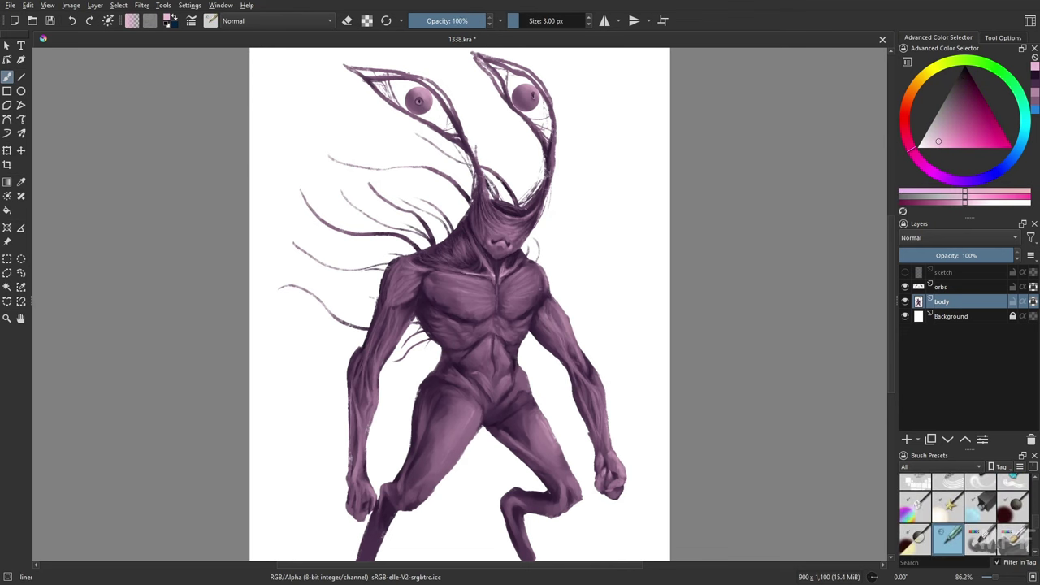
key("m")
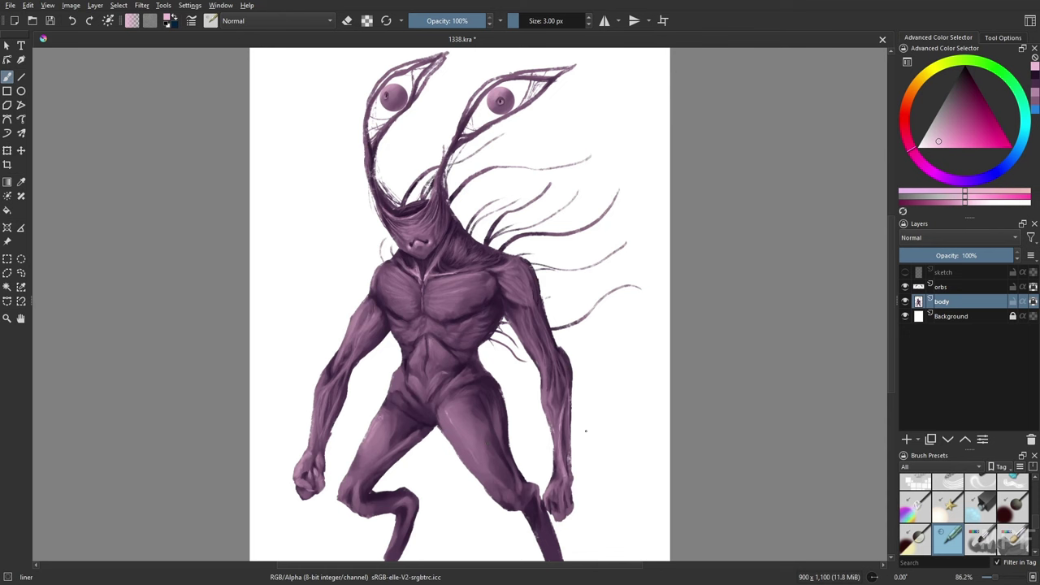
left_click(561, 414, "ctrl")
left_click_drag(560, 407, 561, 446)
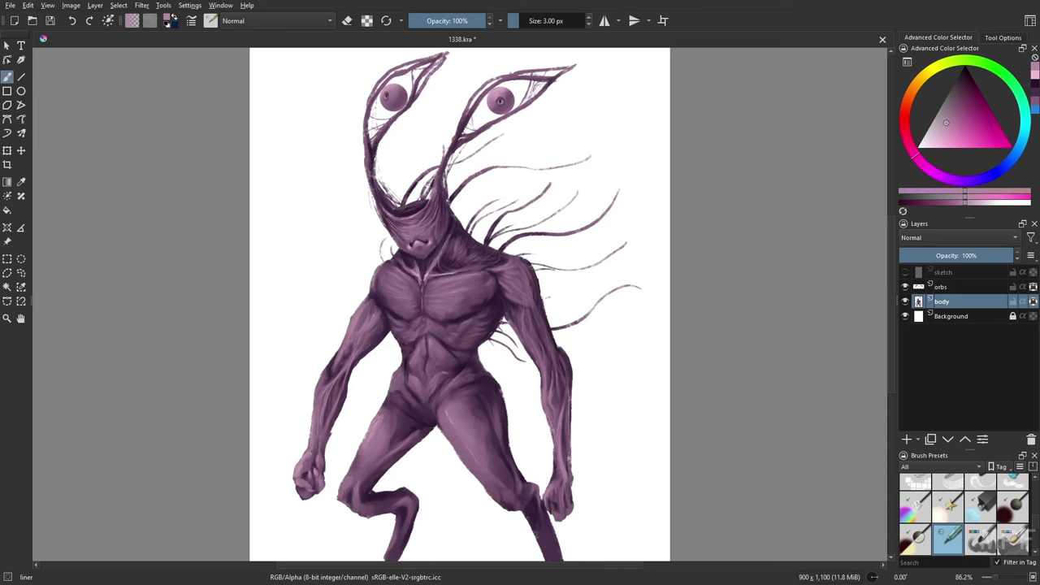
Shade the knees and lower legs on the body layer in sampled purples with Gamer Knife Maybe at 13.45 px and 77% opacity.
left_click(942, 286)
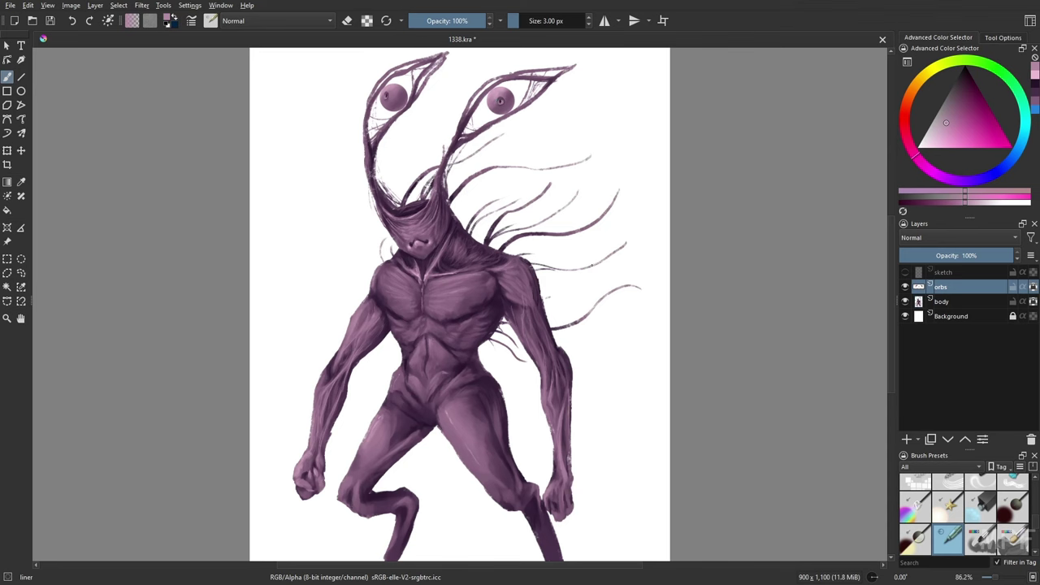
left_click(942, 302)
right_click(764, 362)
left_click(732, 333)
scroll(731, 362, "down", 1)
left_click_drag(545, 494, 556, 528)
mouse_move(406, 475)
left_mouse_down()
mouse_move(376, 483)
mouse_move(403, 488)
mouse_move(419, 477)
left_mouse_up()
right_click(435, 416)
left_click(424, 422)
key("bracketleft")
key("bracketleft")
key("bracketleft")
right_click(392, 415)
left_click(423, 444)
left_click_drag(407, 462, 394, 469)
left_click(399, 472, "ctrl")
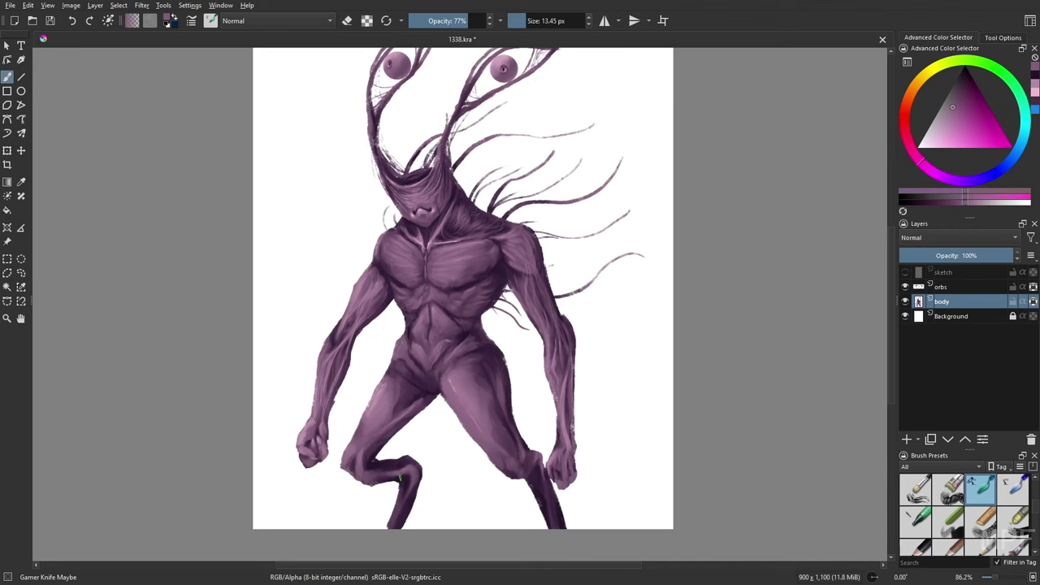
Create a layer named back above the Background layer and fill it with pale olive green.
key("2")
left_click(951, 317)
left_click(907, 439)
double_click(950, 317)
type("back")
key("Return")
left_click(944, 126)
left_click(7, 210)
left_click(455, 308)
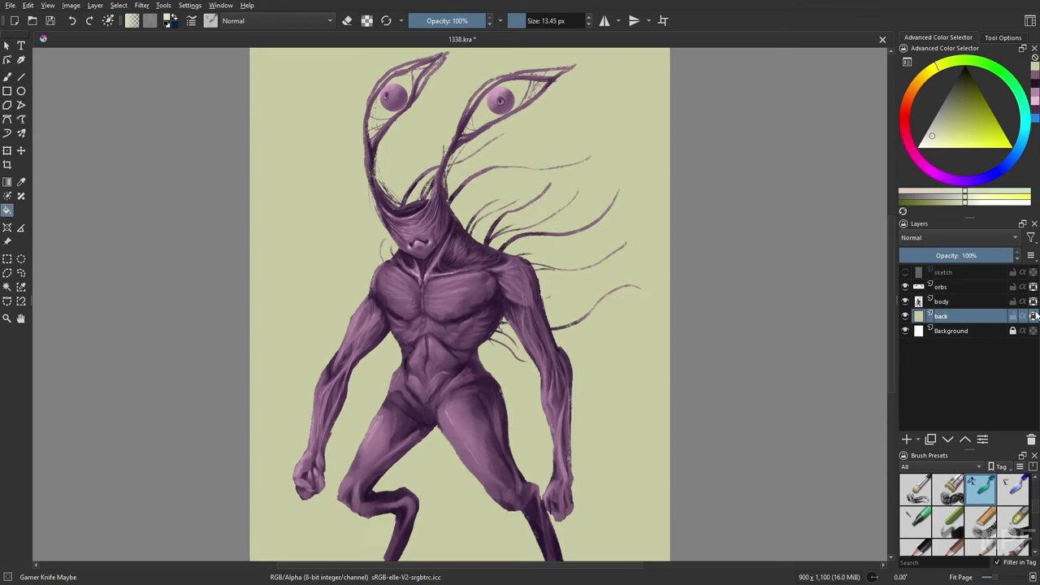
Apply gradients to the back layer, fading dark olive up from the bottom and pale yellow-green down from the top.
left_click(8, 182)
left_click_drag(455, 553, 455, 309)
left_click(956, 100)
left_click_drag(455, 553, 455, 341)
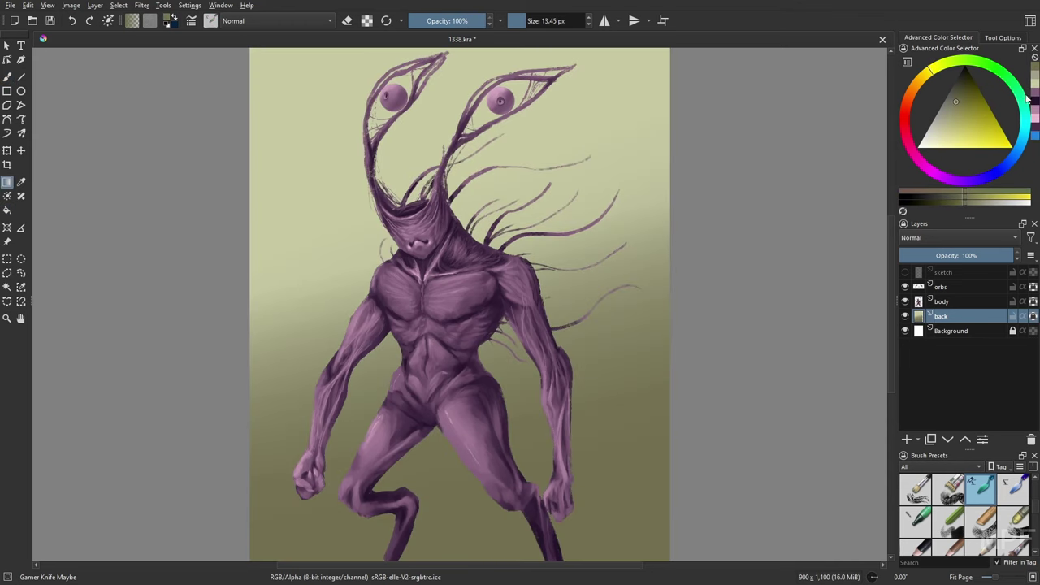
left_click(934, 142)
left_click_drag(410, 51, 410, 110)
Group the body and orbs layers and name the group creature.
left_click(955, 301)
left_click(950, 287, "ctrl")
key("ctrl+g")
double_click(946, 287)
type("creature")
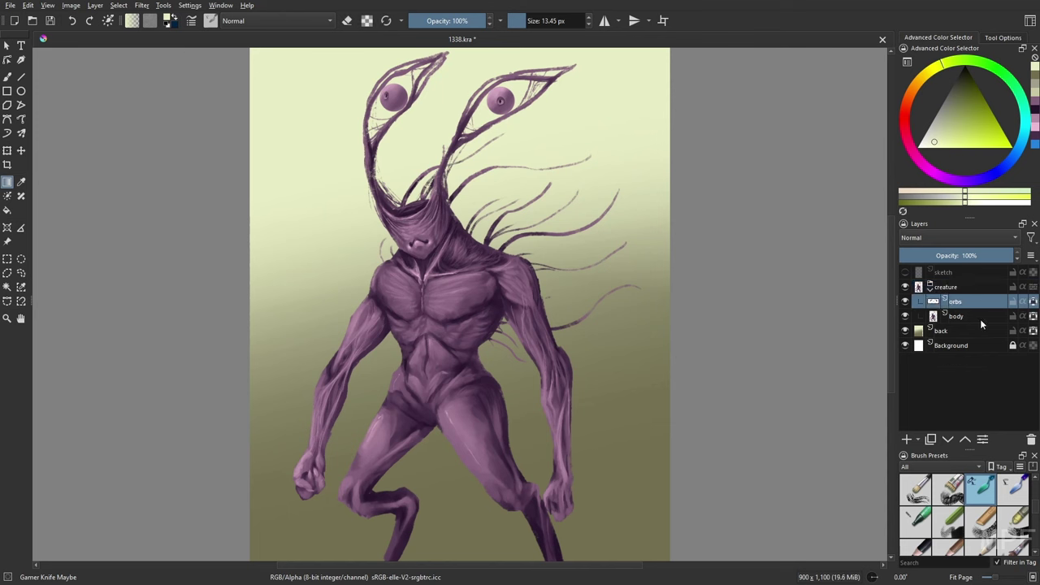
Add a layer named mult above orbs in the creature group and set its blending mode to Multiply.
key("Insert")
double_click(947, 301)
type("mult")
key("Return")
left_click(957, 237)
left_click(942, 252)
Paint greyish olive shadows over the torso, arms and legs on the mult layer with Gamer Knife no texture at 45 px.
key("b")
right_click(716, 304)
left_click(744, 244)
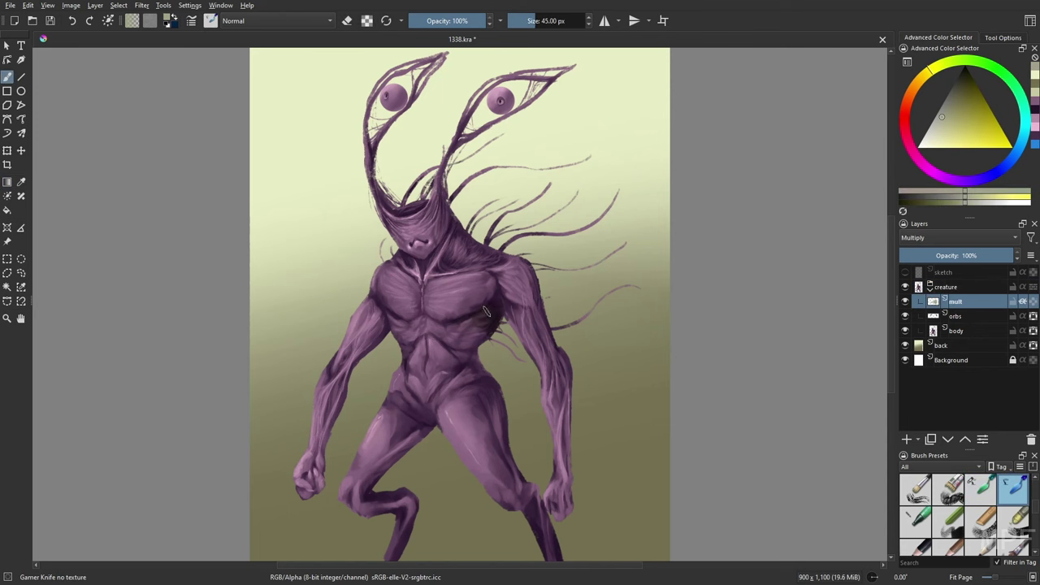
key("m")
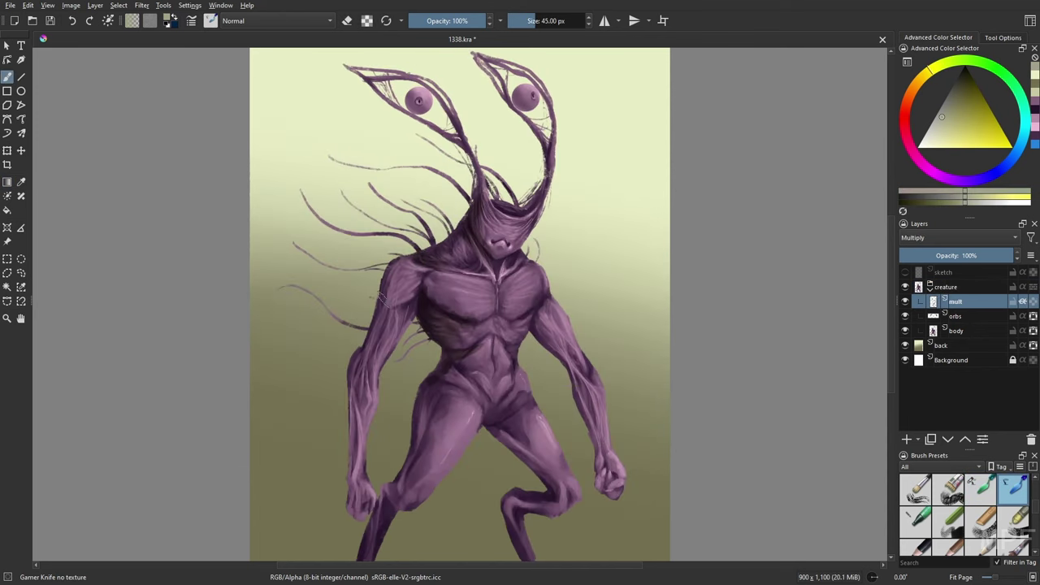
left_click_drag(351, 483, 378, 557)
mouse_move(382, 520)
left_mouse_down()
mouse_move(418, 390)
mouse_move(373, 556)
left_mouse_up()
mouse_move(520, 557)
left_mouse_down()
mouse_move(529, 495)
mouse_move(509, 424)
mouse_move(455, 382)
mouse_move(459, 343)
left_mouse_up()
left_click_drag(524, 313, 619, 499)
left_click_drag(366, 496, 379, 513)
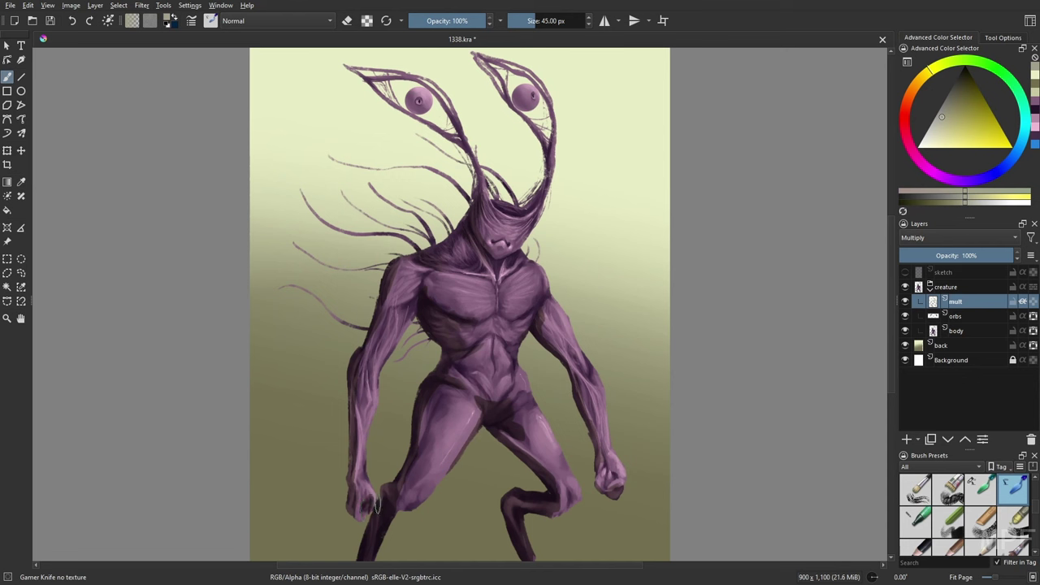
left_click_drag(408, 470, 402, 509)
left_click_drag(549, 517, 569, 507)
Soften the multiply shadows around the pelvis and inner thighs by erasing at 46% opacity and 45.37 px.
key("e")
key("i")
key("i")
key("i")
key("i")
key("i")
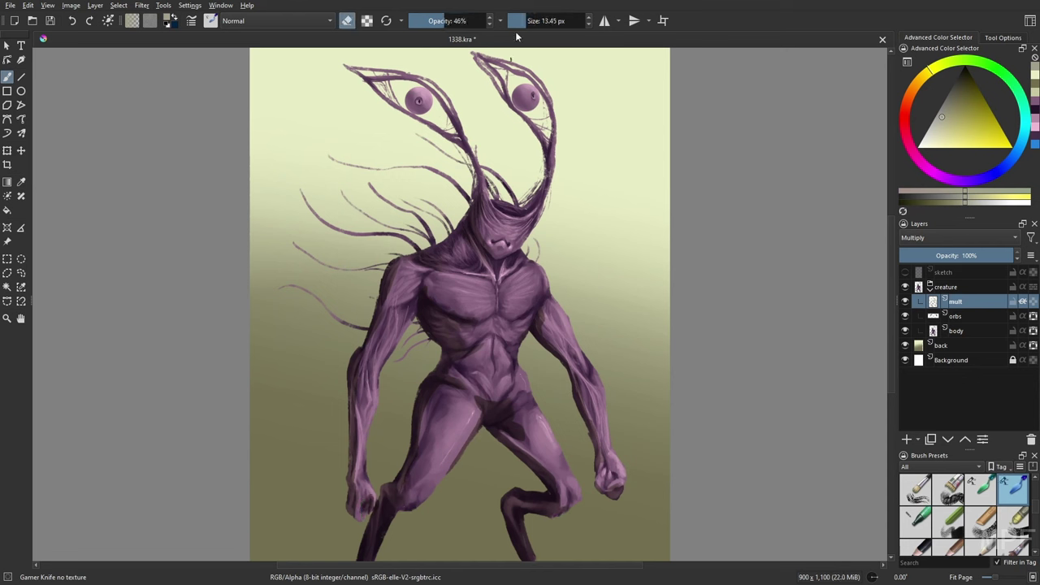
mouse_move(478, 401)
left_mouse_down()
mouse_move(512, 398)
mouse_move(513, 438)
left_mouse_up()
key("e")
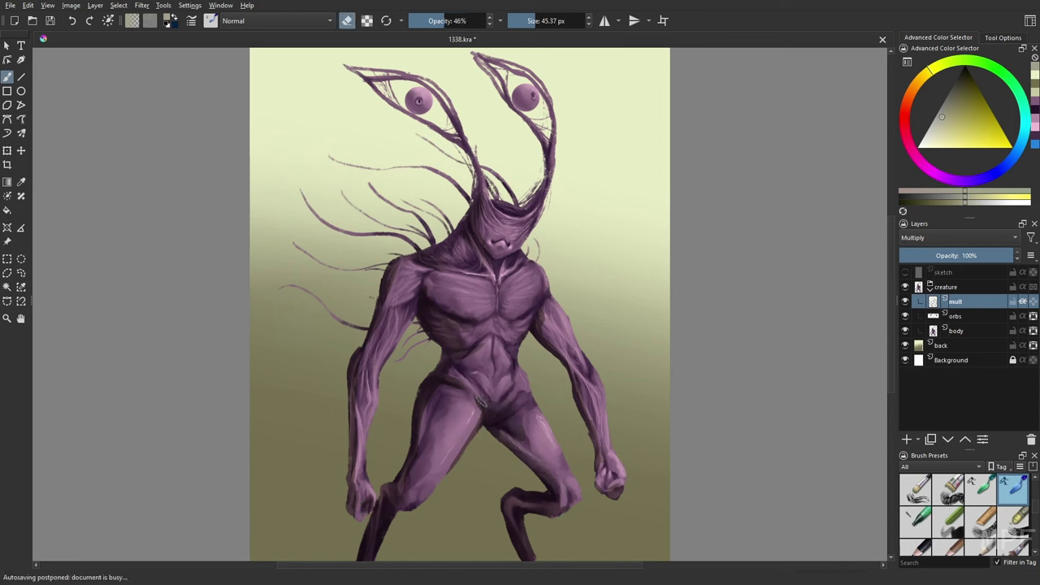
Deepen the multiply shadows in the head opening and lower back strands, alternating painting and erasing at 46% opacity.
key("e")
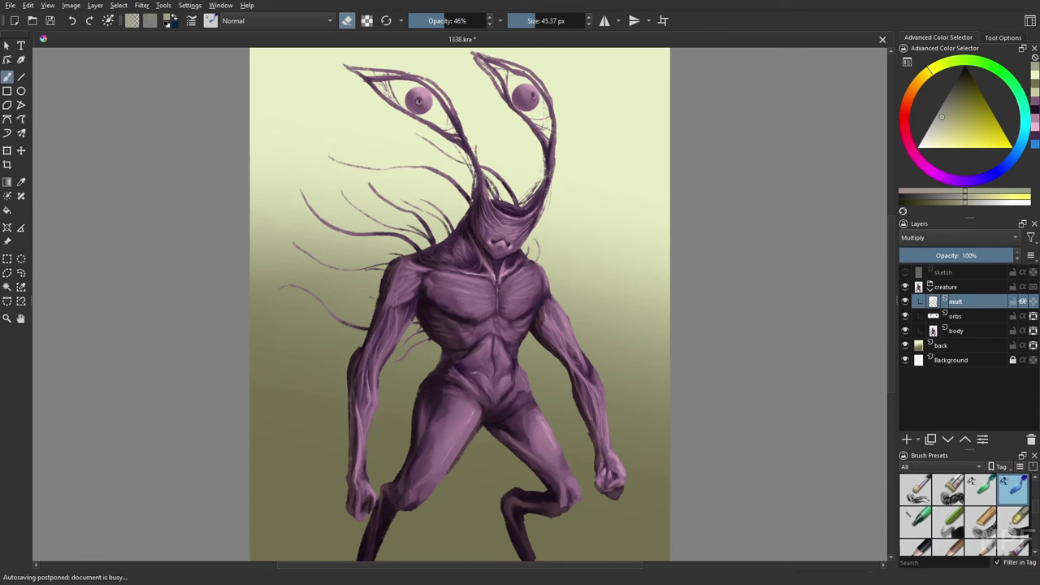
key("e")
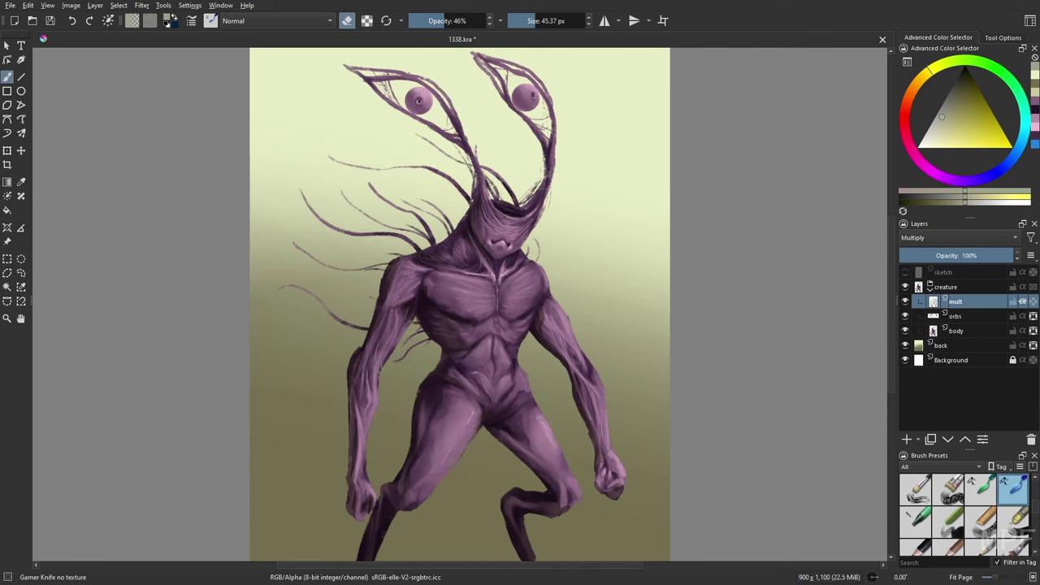
key("e")
Shade the elbow and forearm on the mult layer at 30 px and 46% opacity, alternately painting and erasing to soften the edges.
key("m")
key("e")
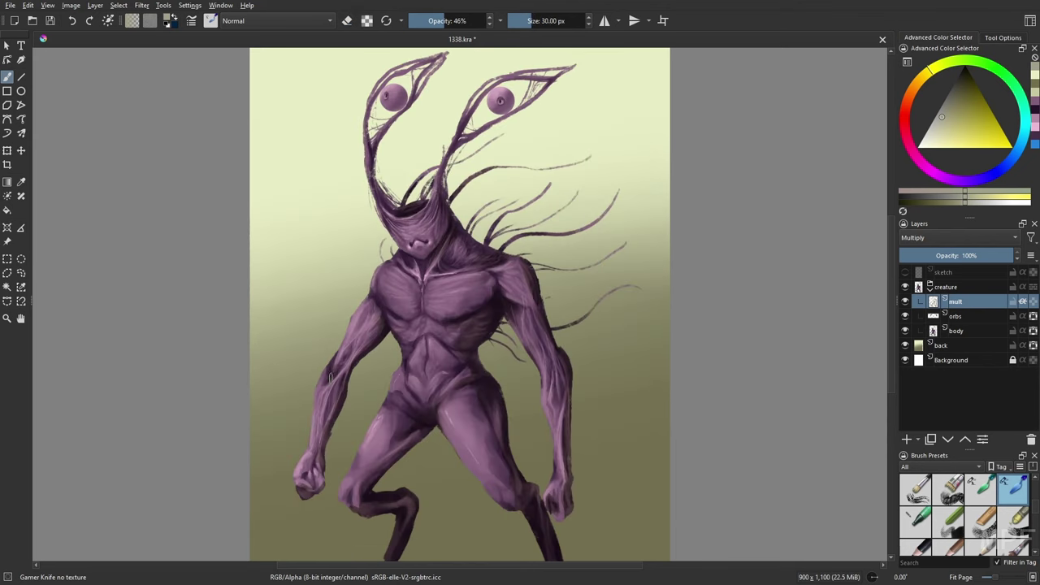
key("e")
key("e")
key("e")
key("e")
key("e")
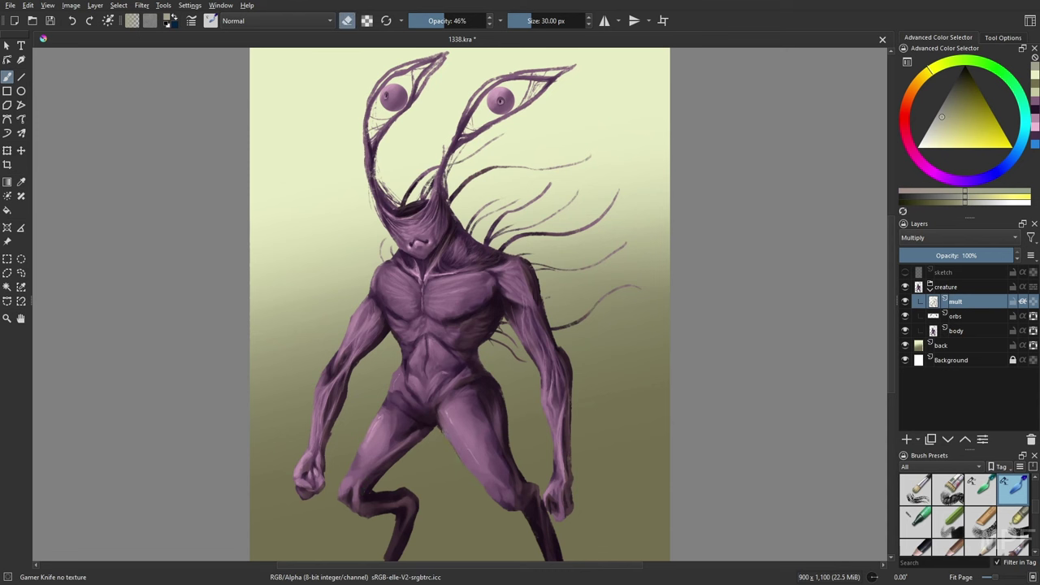
key("e")
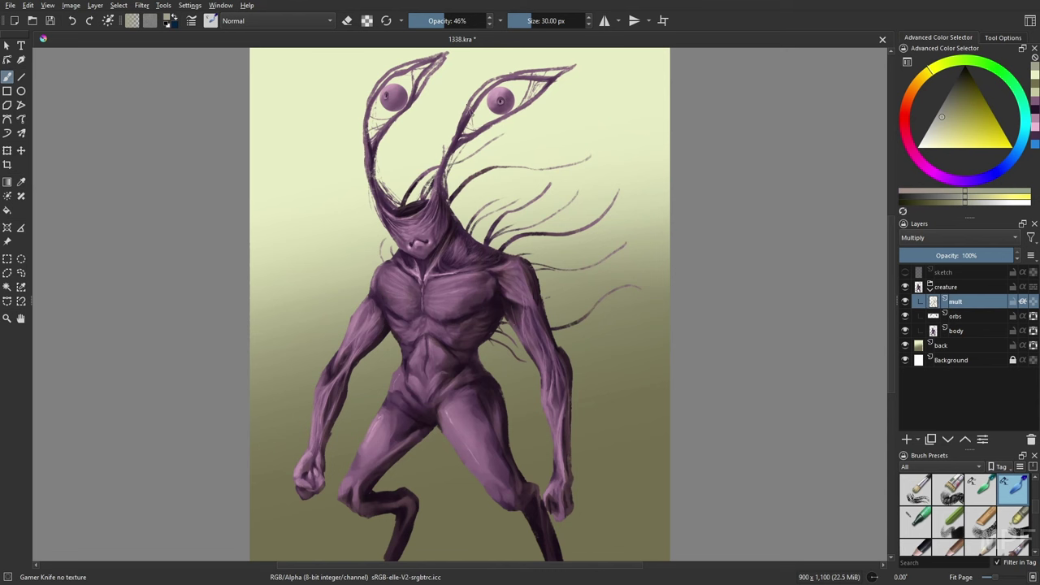
Refine the multiply shadows on the chest and ribs at 30 px and 46% opacity, alternating painting and erasing.
key("e")
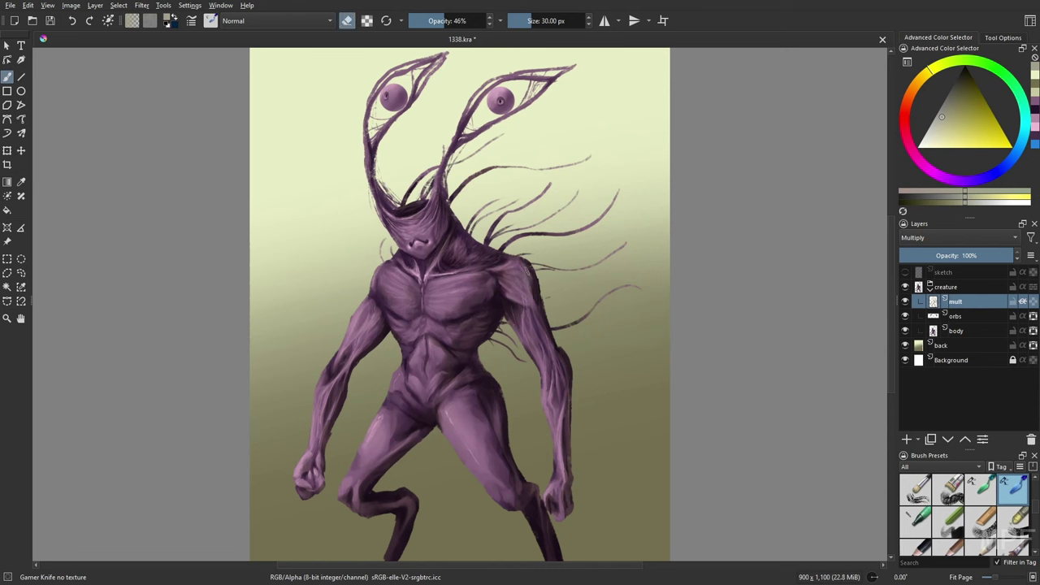
key("e")
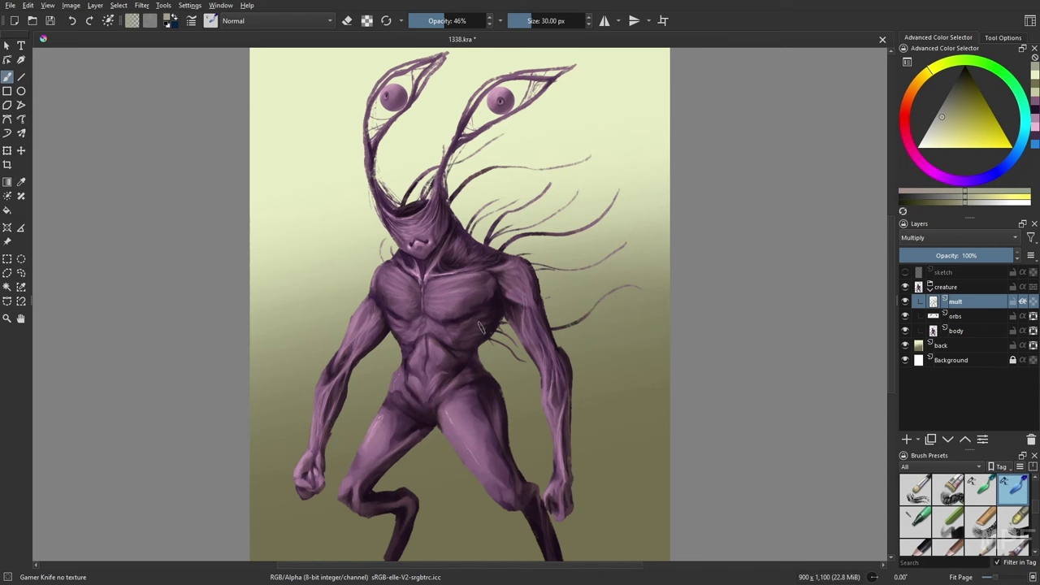
key("e")
key("e")
key("e")
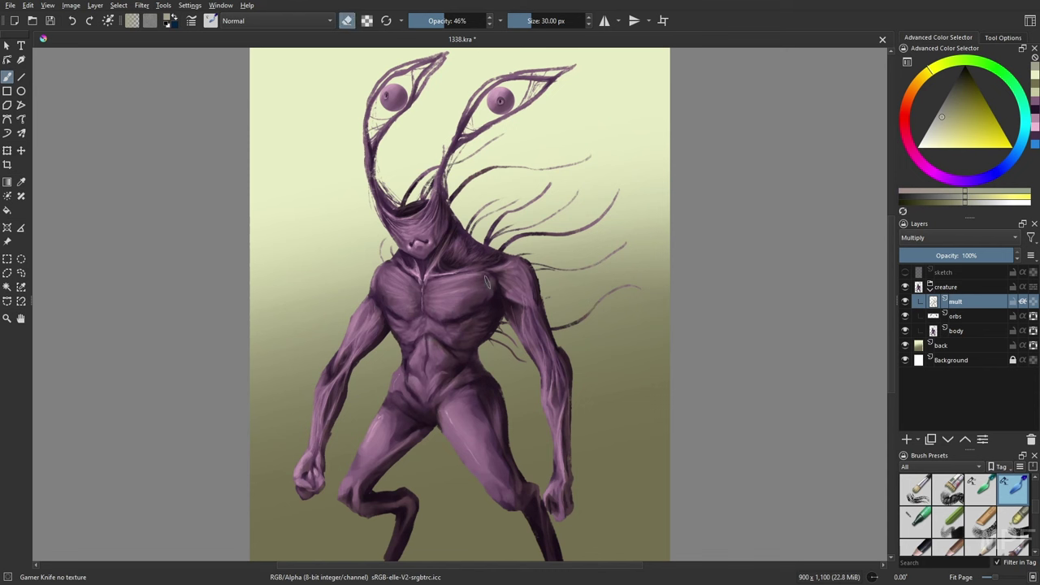
key("e")
key("e")
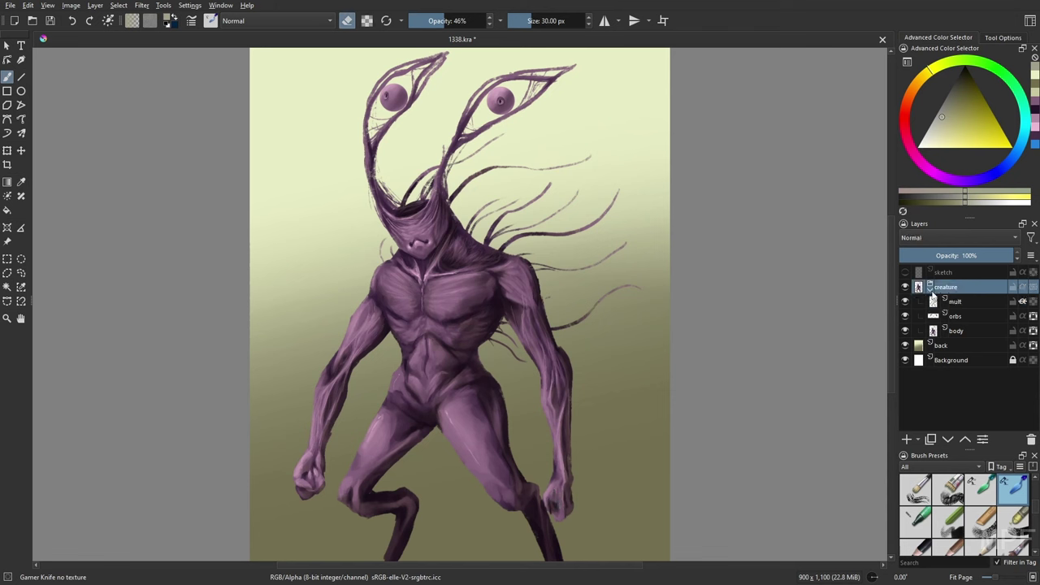
Add a Screen-mode layer named screen above the creature group and brighten the orbs with pale green, erasing the excess at 29% opacity.
right_click(728, 334)
left_click(772, 341)
key("e")
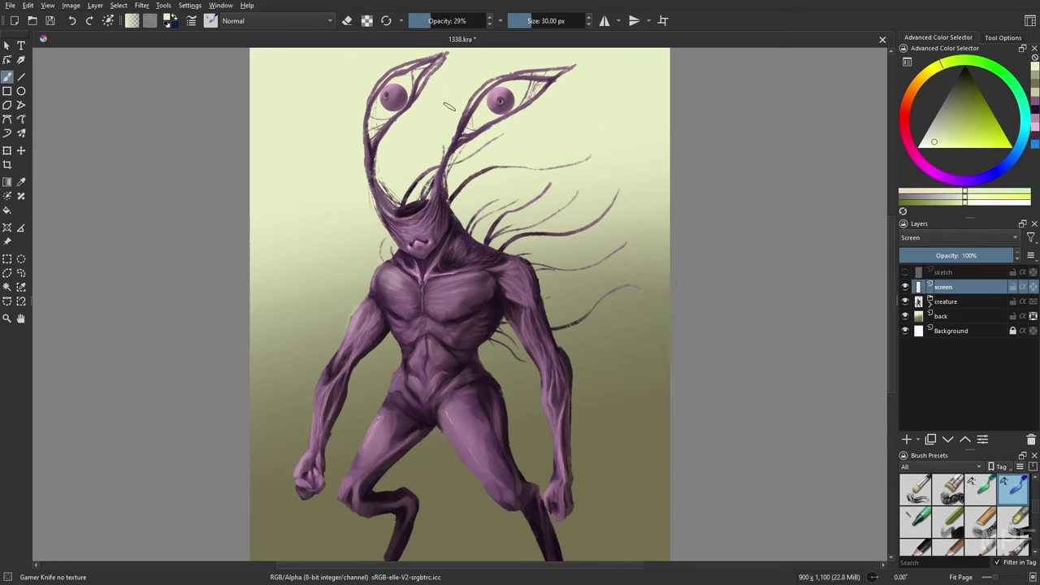
left_click_drag(384, 89, 400, 97)
key("e")
left_click_drag(491, 91, 512, 104)
left_click_drag(387, 91, 403, 101)
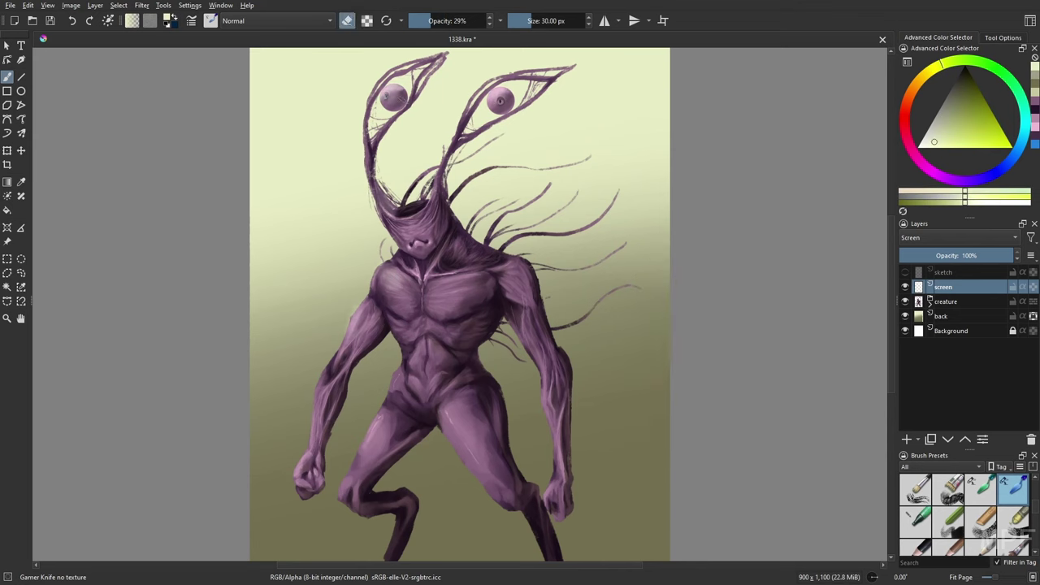
key("e")
key("i")
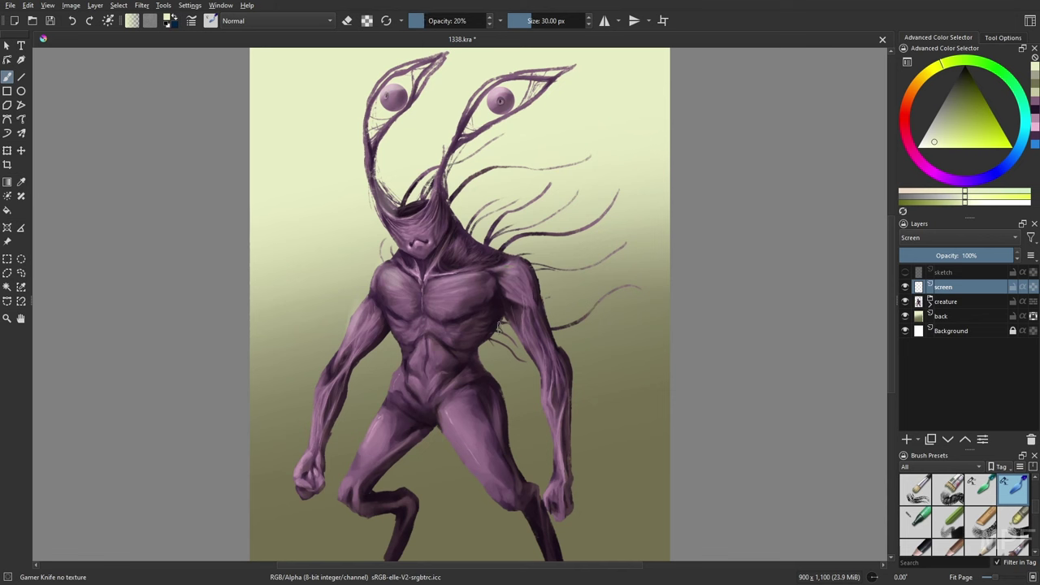
Add a Color Dodge layer named dodge inside the creature group and paint a rim light on the shoulder with paint hopefully.
right_click(428, 300)
left_click(357, 309)
left_click(955, 302)
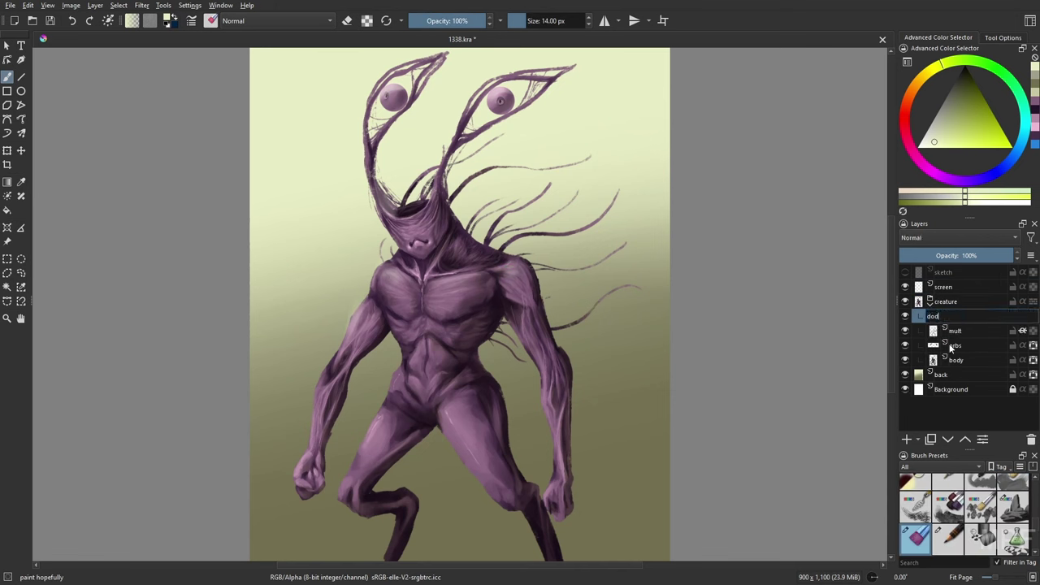
left_click(959, 316)
left_click_drag(348, 333, 391, 254)
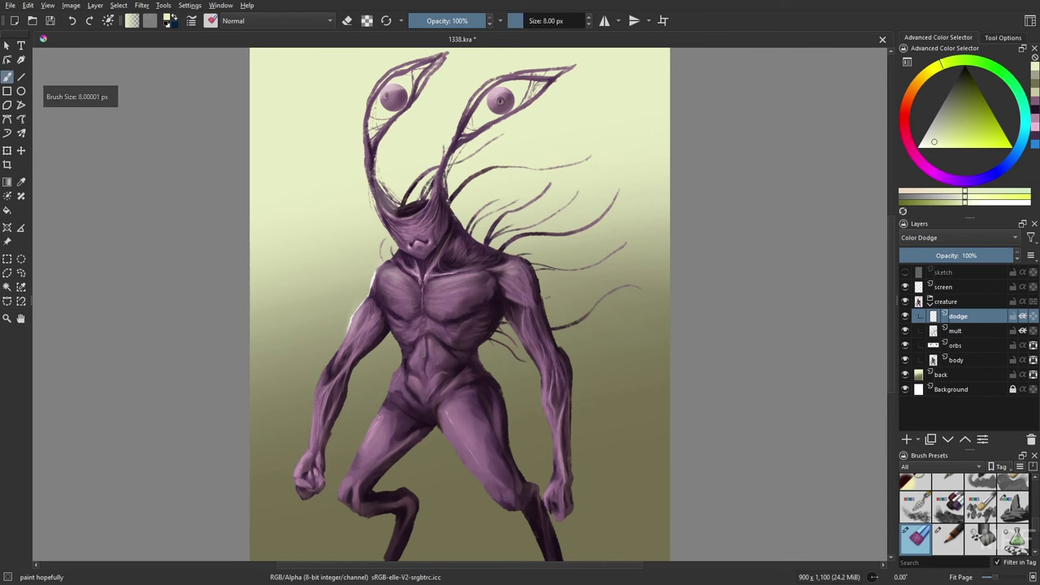
Paint thin pale rim lights along the outer arm, fist, hip and thigh on the dodge layer, reducing the brush to 5 px.
key("bracketleft")
key("bracketleft")
key("bracketleft")
left_click_drag(346, 333, 296, 473)
left_click_drag(378, 409, 359, 452)
left_click_drag(401, 365, 389, 392)
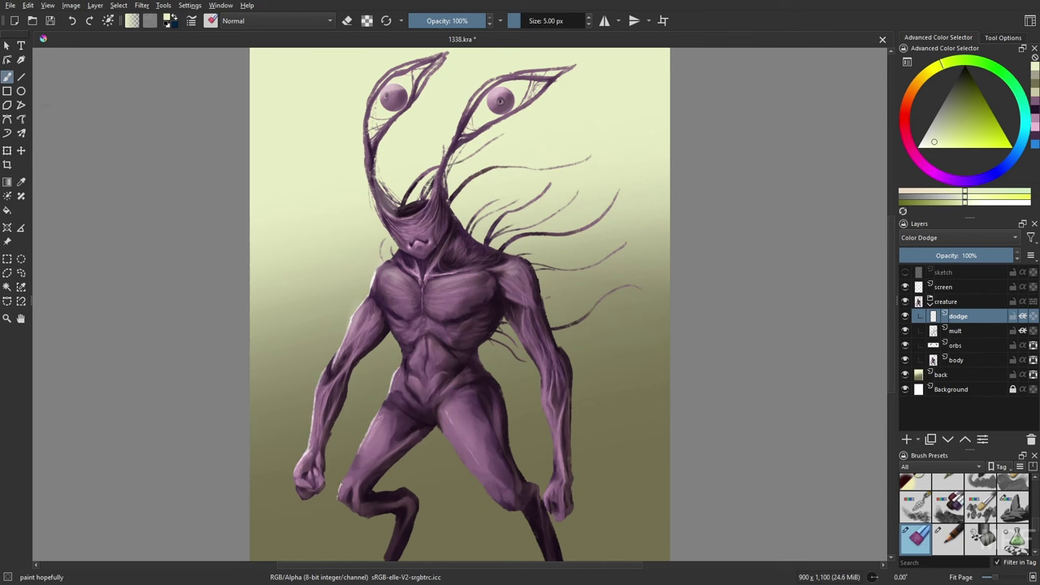
Paint a dodge rim light from the head up the outer eyestalk on the mirrored canvas, erase the excess and restore the view.
key("m")
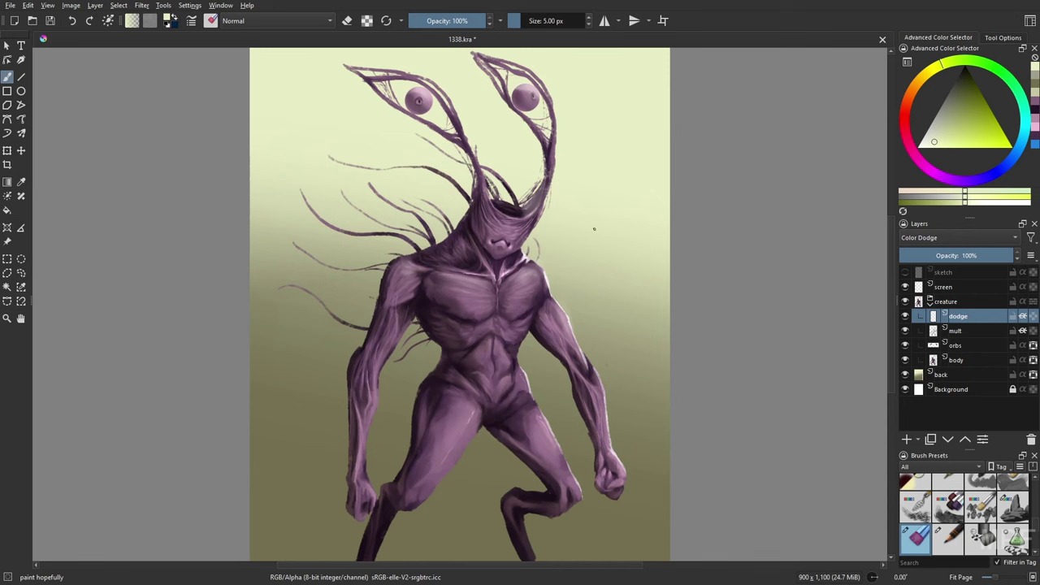
left_click_drag(535, 236, 549, 177)
key("e")
key("m")
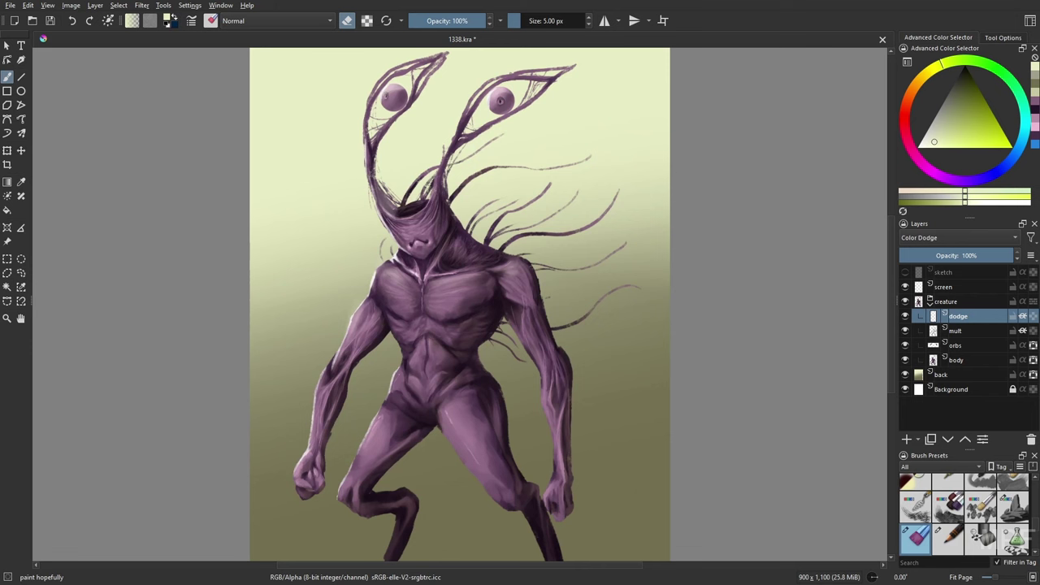
Add dodge highlights at 5 px along both eyestalks, beneath the orbs and on the strands behind the head.
key("e")
mouse_move(472, 106)
left_mouse_down()
mouse_move(528, 72)
mouse_move(455, 138)
left_mouse_up()
left_click_drag(392, 119, 378, 142)
left_click_drag(513, 112, 476, 131)
left_click_drag(478, 174, 455, 193)
left_click_drag(434, 167, 404, 198)
Add finer dodge highlights to the creature with the liner brush at 3 px and mirror the canvas to check them.
right_click(441, 171)
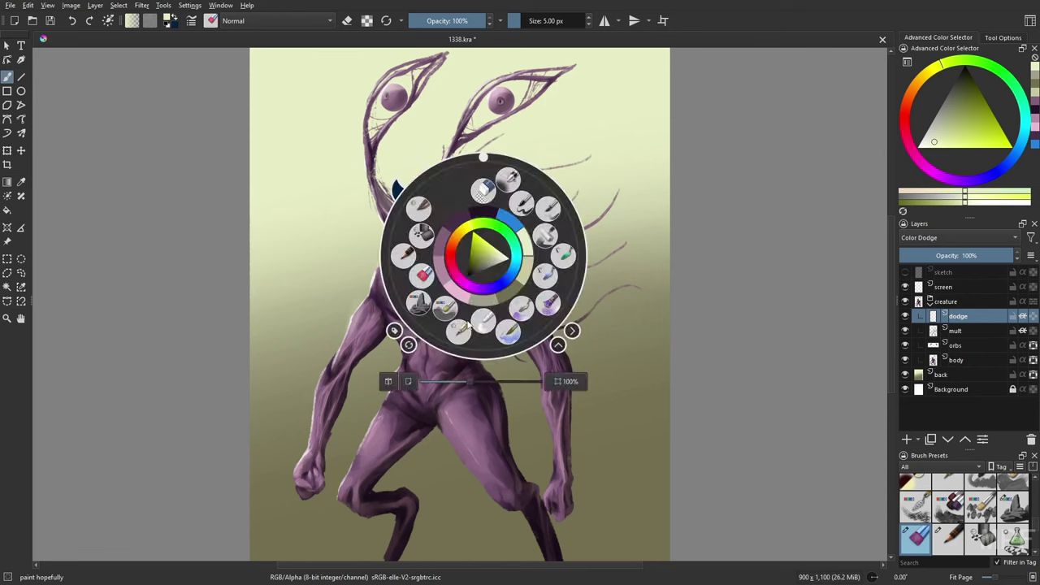
left_click(438, 173)
key("m")
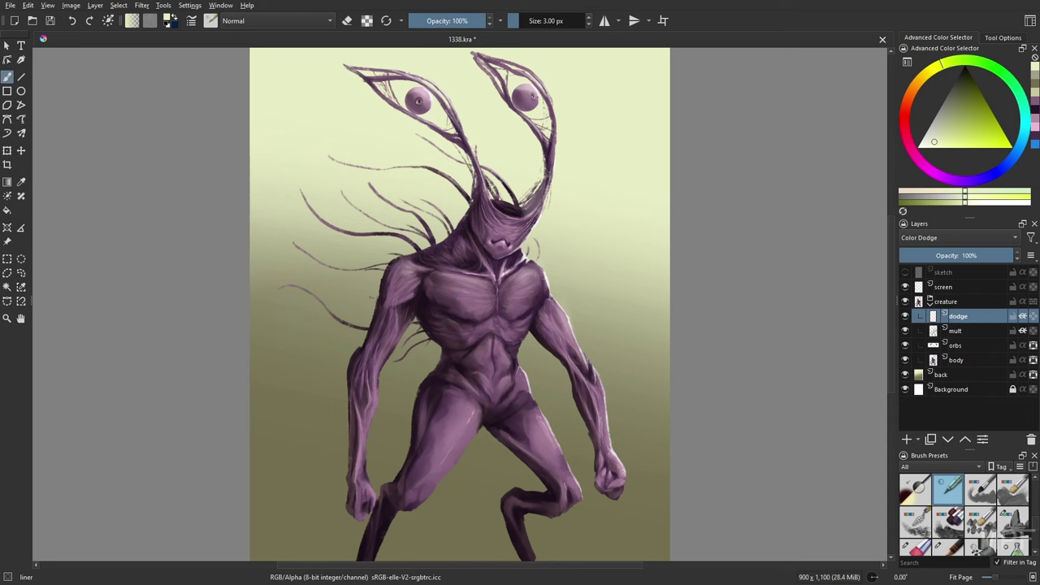
Spray a pale green glow around the head and back strands on the screen layer with Airbrush Soft at 105 px.
right_click(634, 325)
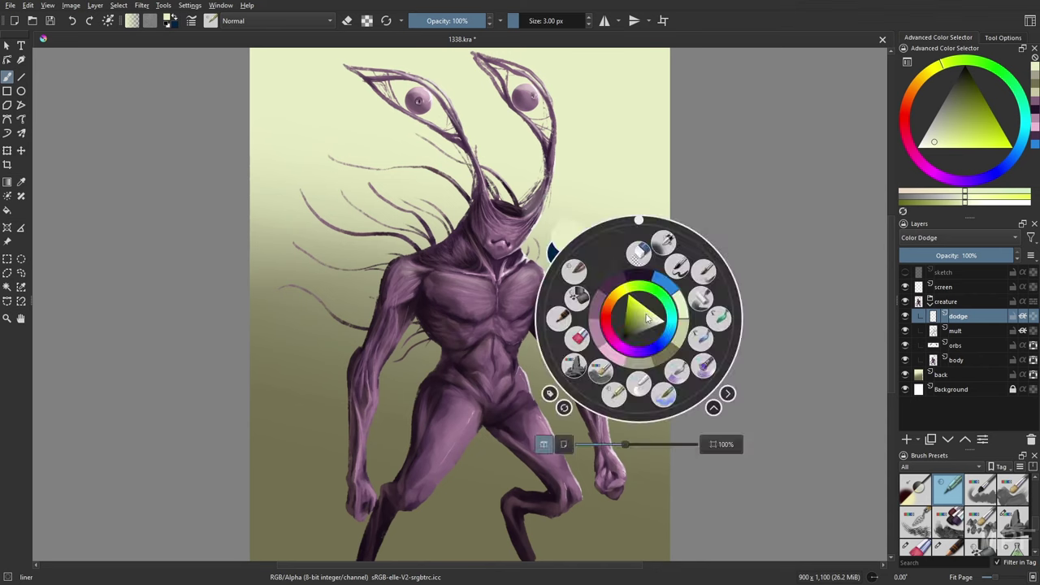
left_click(560, 269)
key("Page_Up")
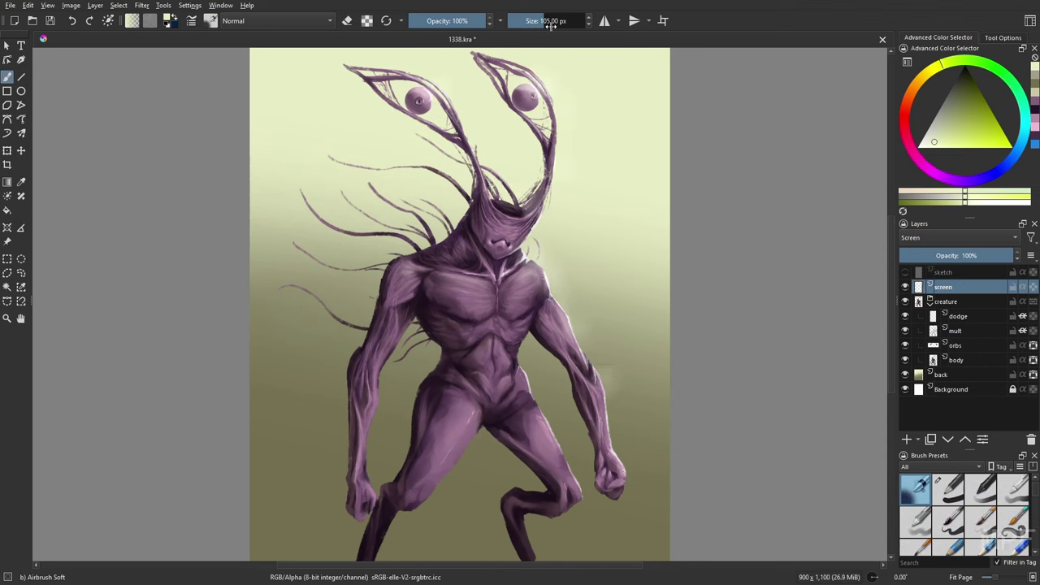
key("i")
mouse_move(431, 208)
left_mouse_down()
mouse_move(344, 190)
mouse_move(398, 218)
left_mouse_up()
Refine the screen-layer glow around the head and strands with Gamer Knife no texture at 20% opacity, alternating erasing and painting.
right_click(556, 272)
left_click(520, 219)
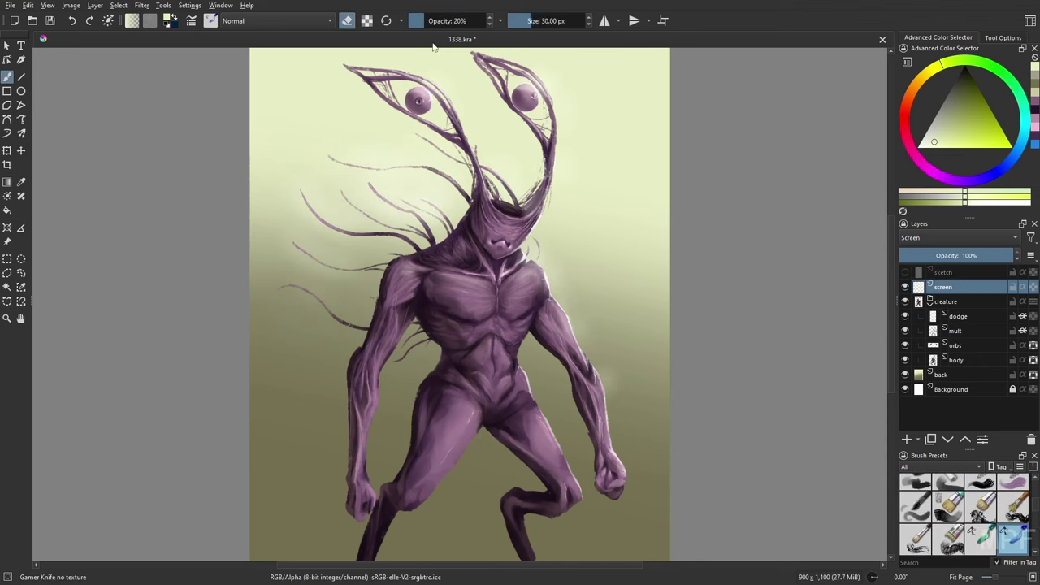
key("bracketleft")
key("bracketleft")
key("bracketleft")
key("bracketleft")
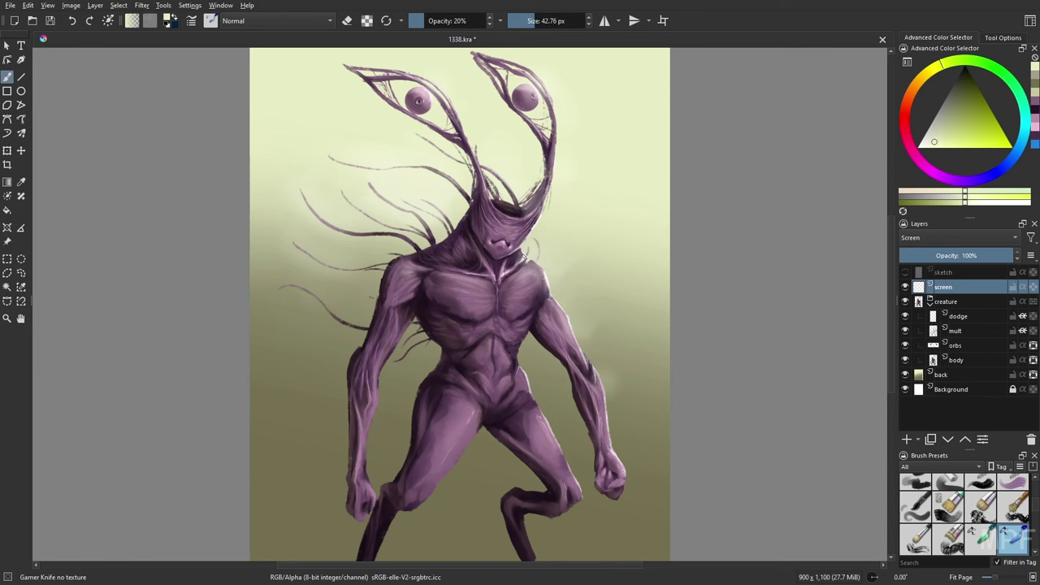
key("e")
key("e")
key("m")
Paint dark brown diagonal ground strokes around the legs on the back layer with Wet Bristles Rough at 80 px and 100% opacity.
right_click(756, 288)
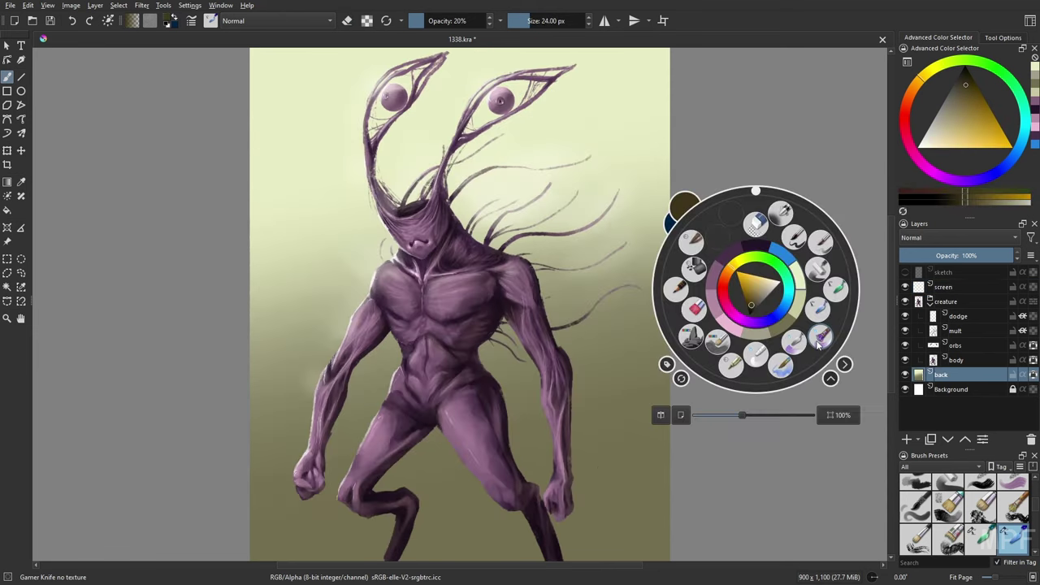
left_click(819, 343)
key("minus")
left_click_drag(520, 495, 593, 459)
mouse_move(488, 495)
left_mouse_down()
mouse_move(310, 473)
mouse_move(508, 434)
left_mouse_up()
left_click_drag(617, 497, 553, 419)
mouse_move(619, 459)
left_mouse_down()
mouse_move(561, 422)
mouse_move(419, 443)
left_mouse_up()
left_click_drag(463, 498, 341, 439)
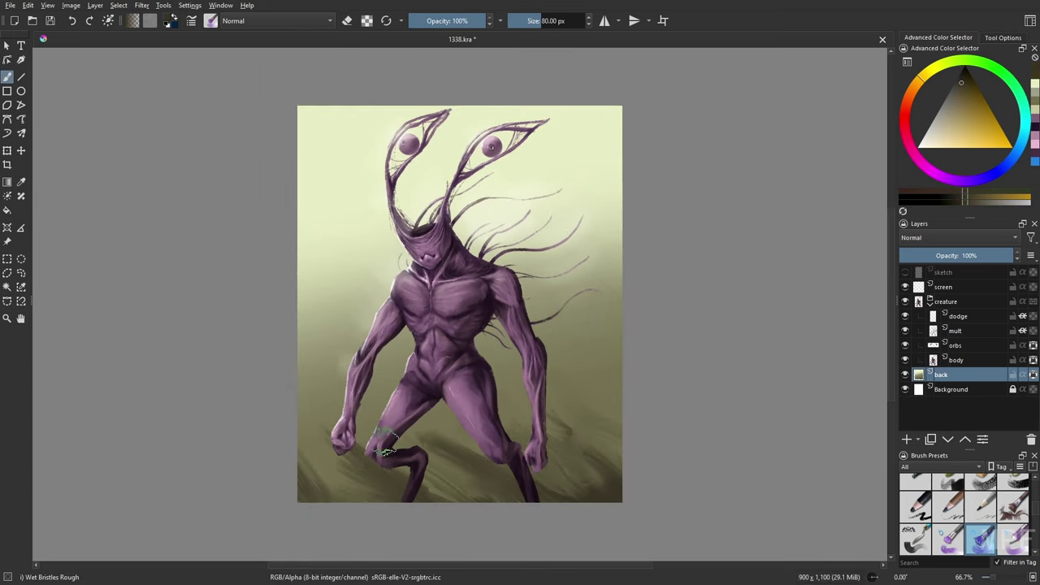
mouse_move(361, 488)
left_mouse_down()
mouse_move(487, 438)
mouse_move(423, 422)
left_mouse_up()
Blend softer ground strokes across the lower background on the back layer at 38% brush opacity.
key("i")
key("i")
key("i")
key("i")
key("i")
key("i")
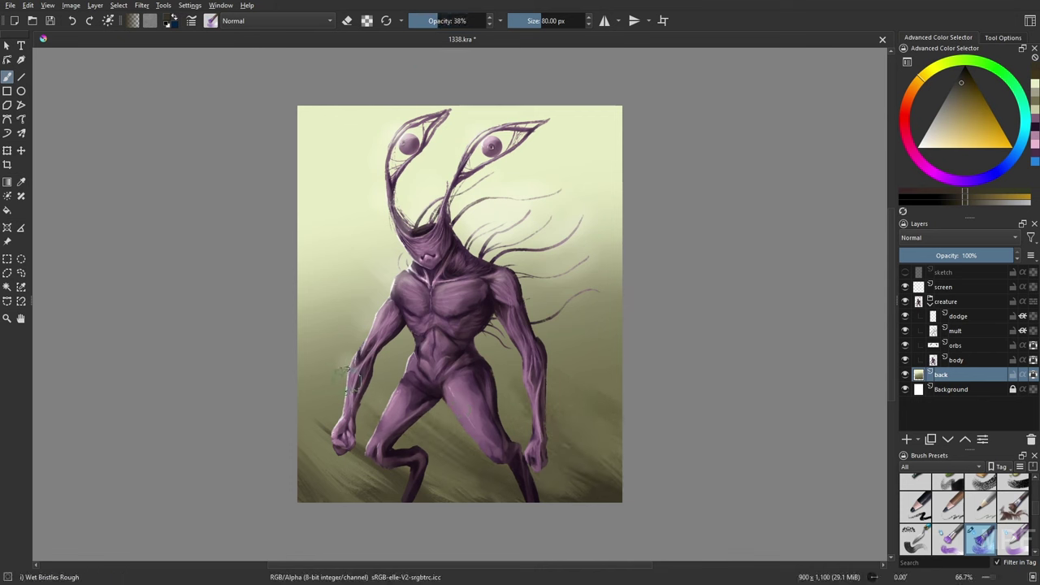
left_click_drag(617, 467, 561, 427)
left_click_drag(484, 498, 311, 465)
Add a layer named fog above the creature group and brush olive haze over the lower legs at 80% opacity and 80 px.
key("Insert")
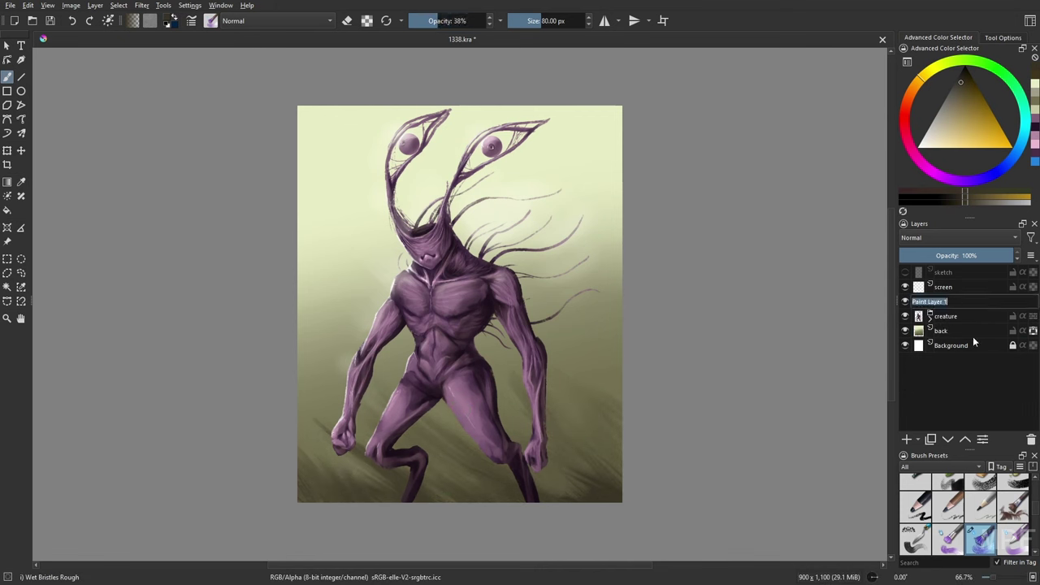
type("fog")
key("Return")
key("o")
key("o")
key("o")
key("o")
left_click_drag(543, 490, 274, 469)
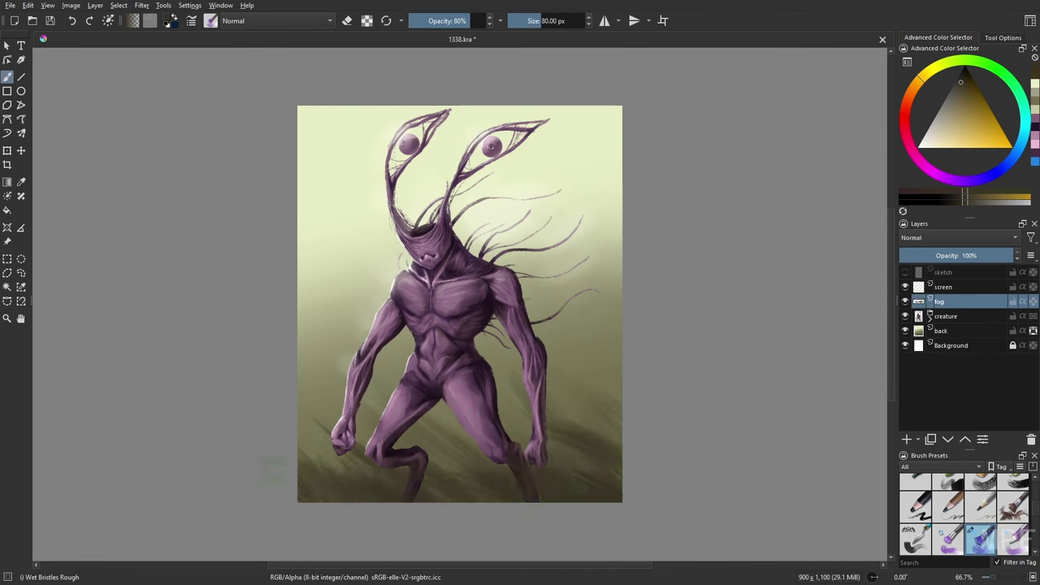